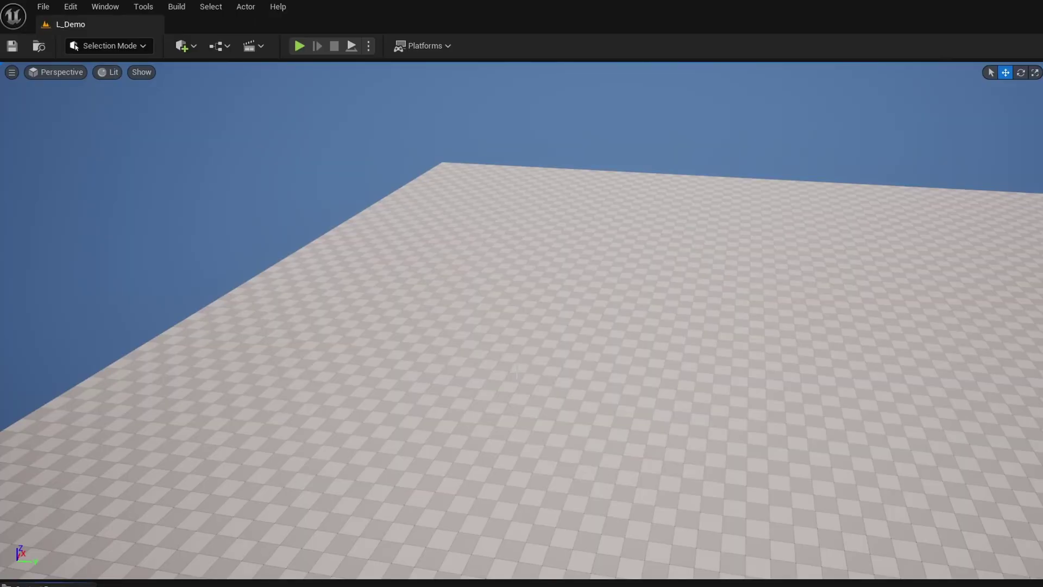
- Check the installed PCG plugins in the Plugins list under the Edit menu
left_click(64, 10)
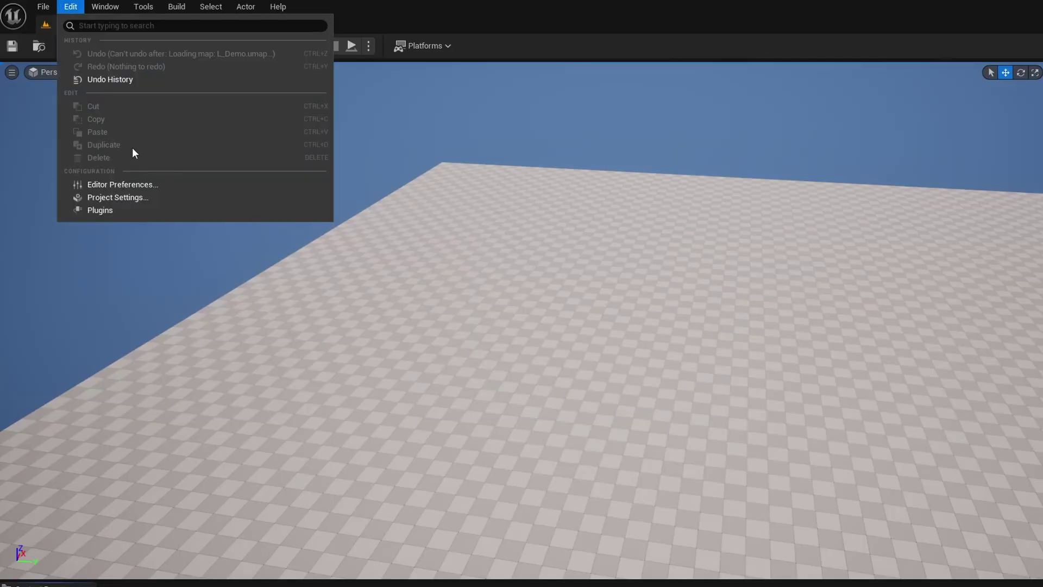
left_click(122, 211)
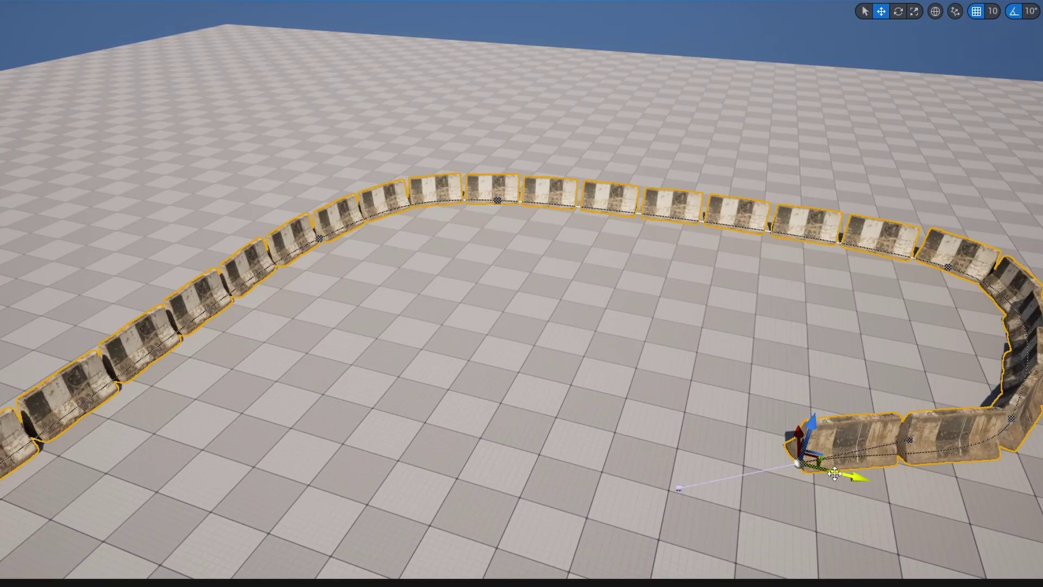
- Drag the spline's end point around so the concrete barriers bend along it
right_click_drag(830, 461, 825, 456)
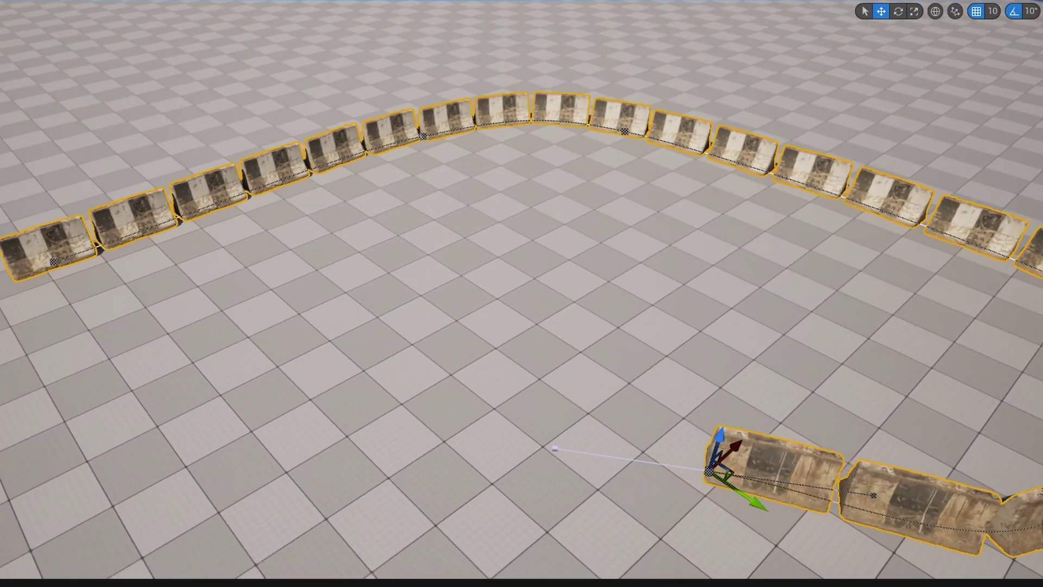
left_click_drag(613, 442, 619, 439)
right_click_drag(846, 319, 846, 319)
left_click_drag(846, 320, 864, 329)
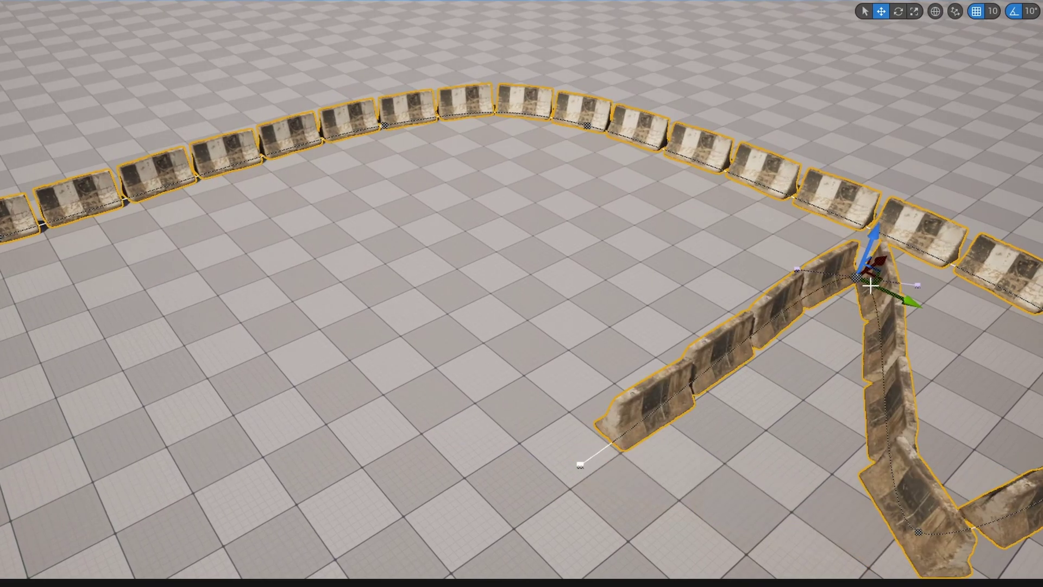
left_click_drag(872, 278, 864, 363)
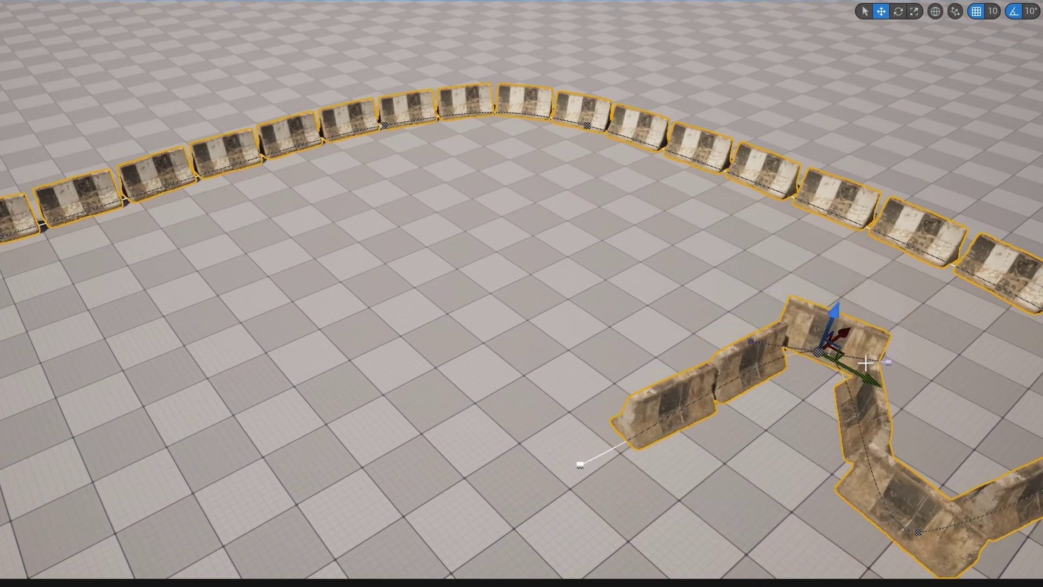
key("Escape")
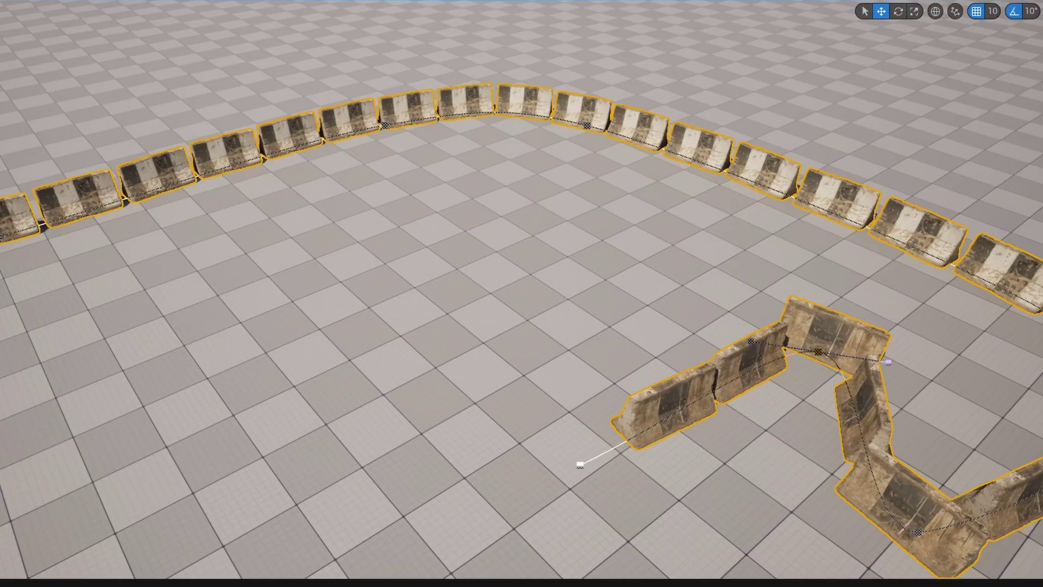
- Extend the spline and reposition its points so more barriers follow the new curve
left_click_drag(579, 462, 354, 272)
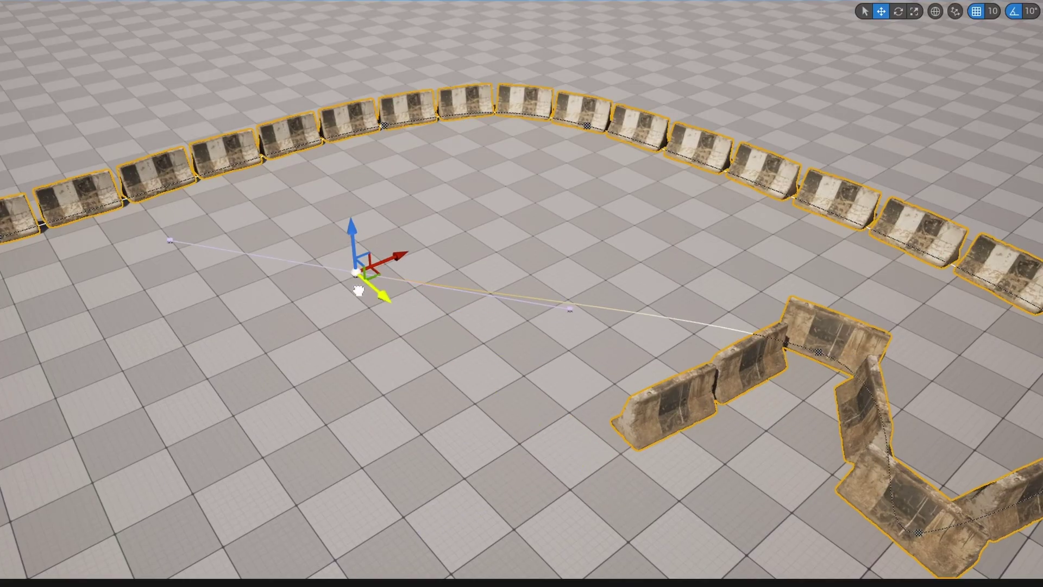
left_click(820, 353)
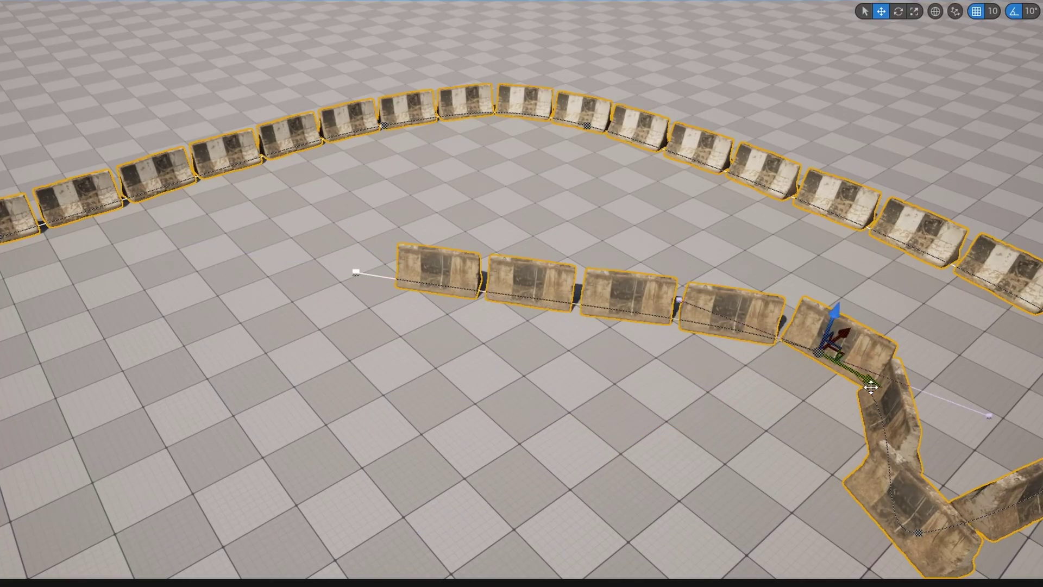
right_click_drag(821, 354, 744, 360)
left_click_drag(723, 353, 400, 396)
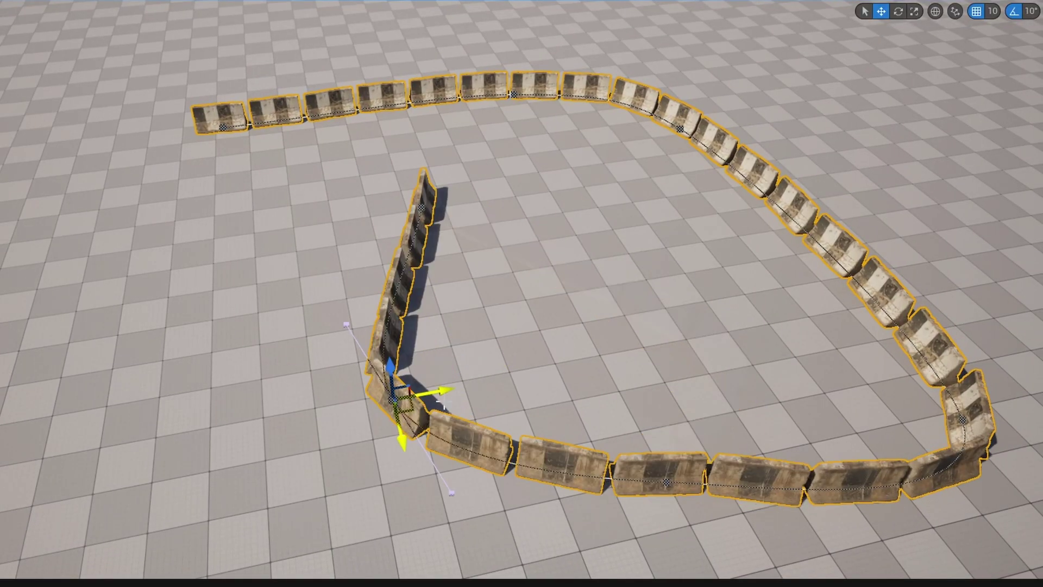
right_click_drag(522, 294, 413, 304)
left_click(324, 312)
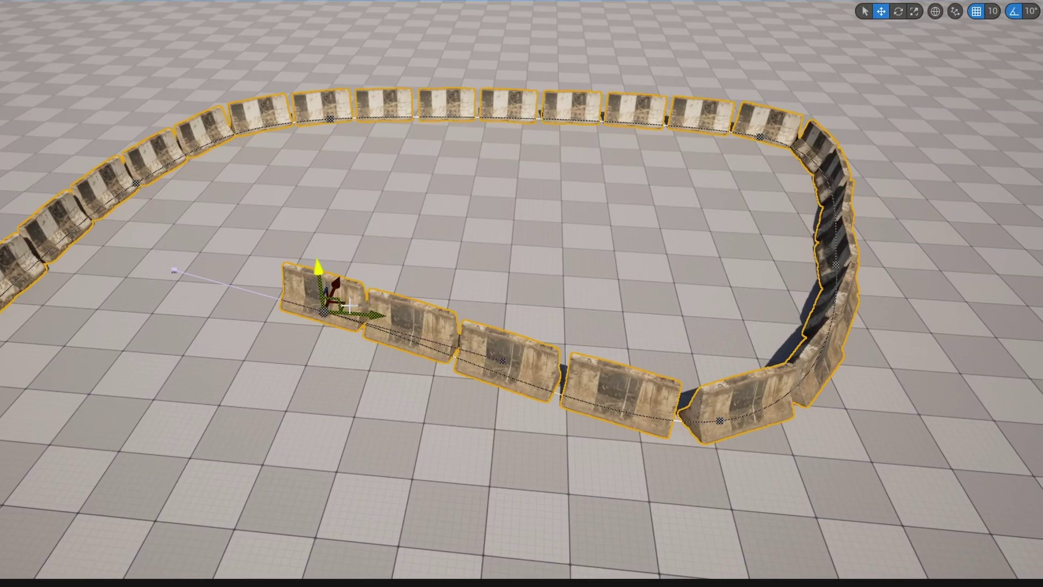
left_click_drag(348, 302, 556, 222)
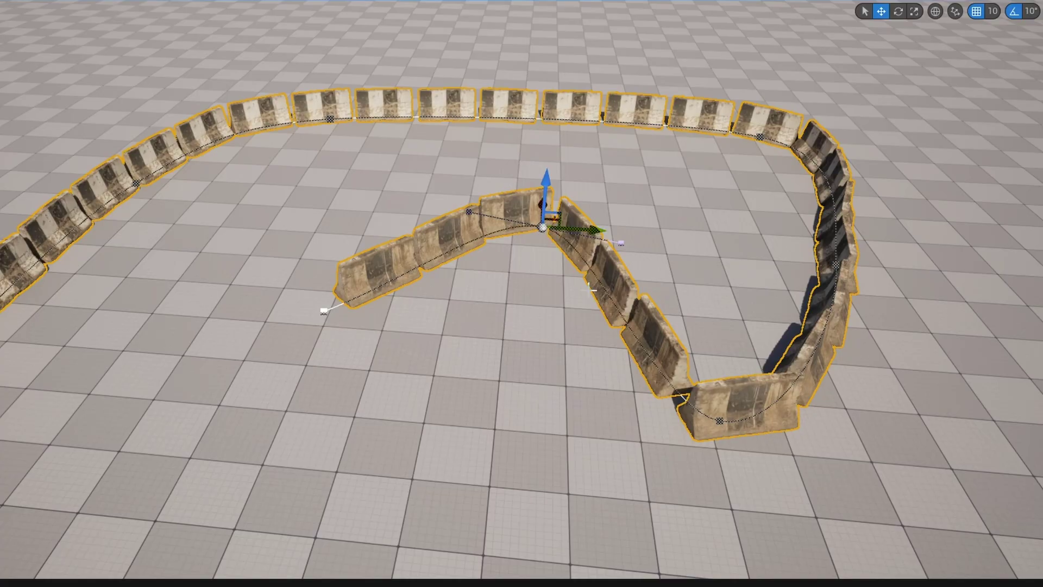
right_click_drag(592, 286, 598, 179)
key("Escape")
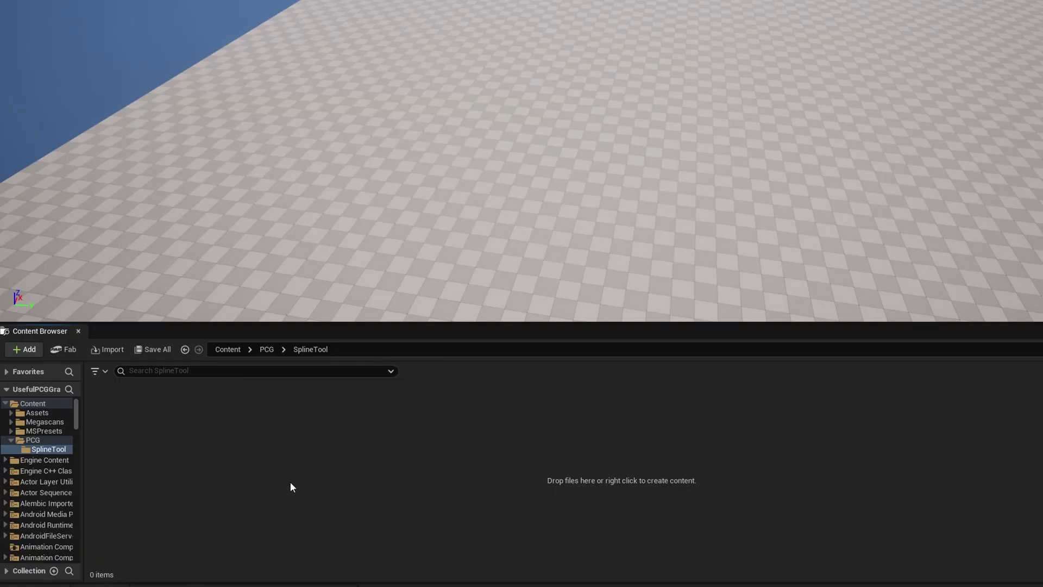
- Create an Actor Blueprint class named BP_SplineTool in the SplineTool folder
right_click(229, 439)
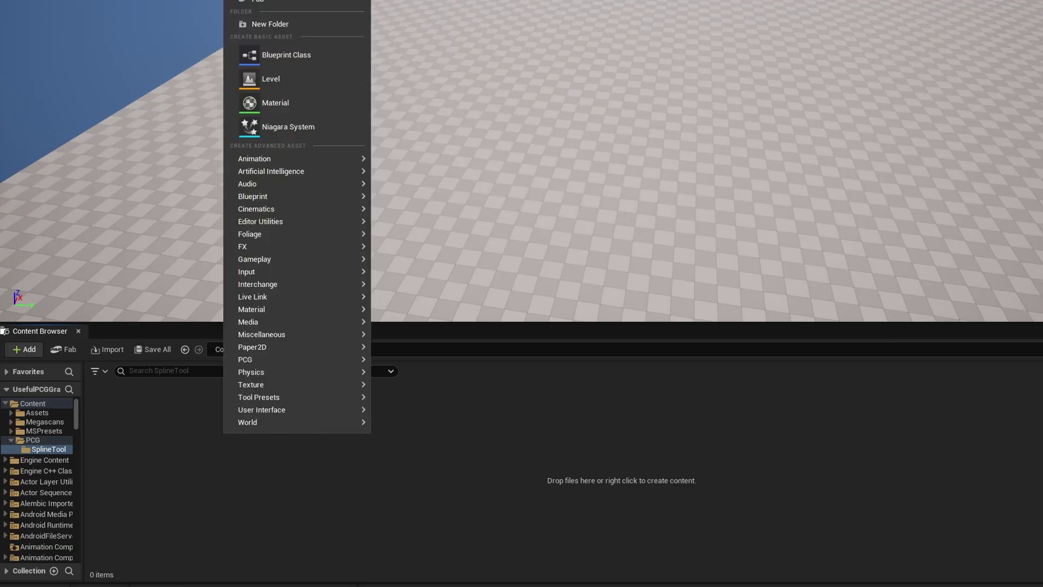
left_click(318, 60)
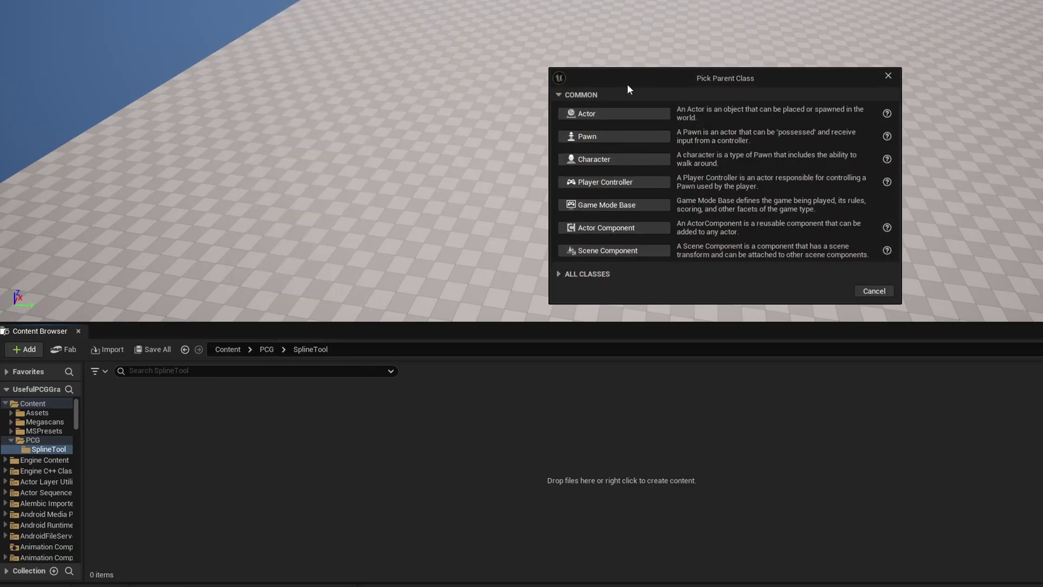
left_click(630, 113)
type("BP_SplineTo")
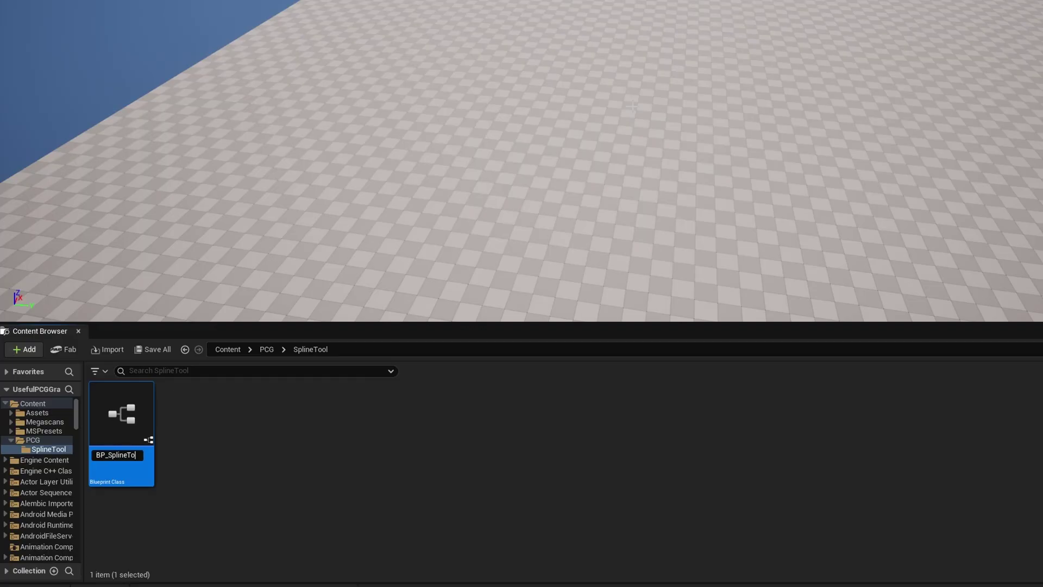
type("l")
key("Return")
- Create a PCG Graph named PCG_SplineTool, then open both new assets for editing
right_click(171, 426)
mouse_move(244, 352)
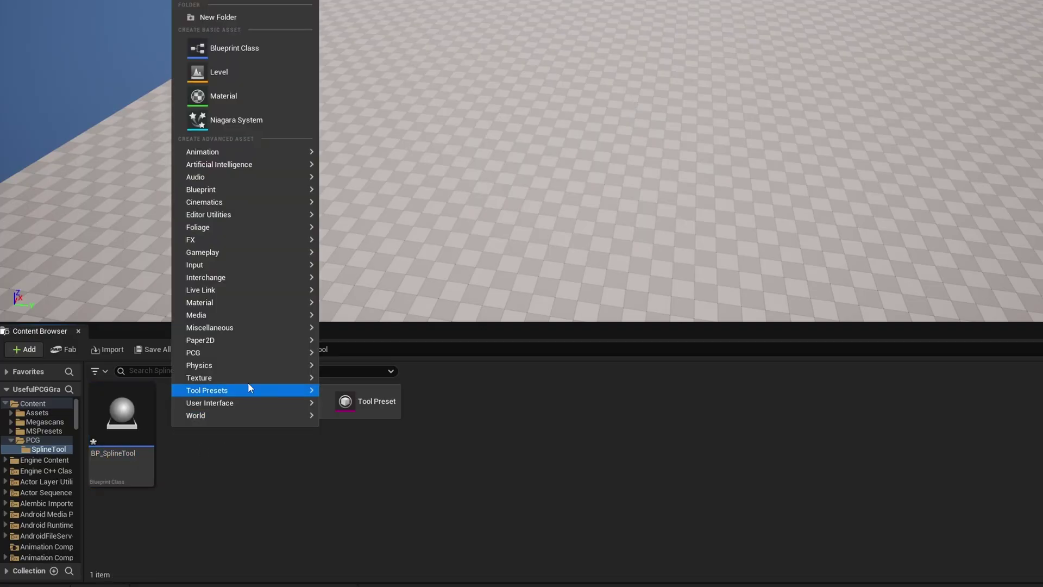
left_click(386, 362)
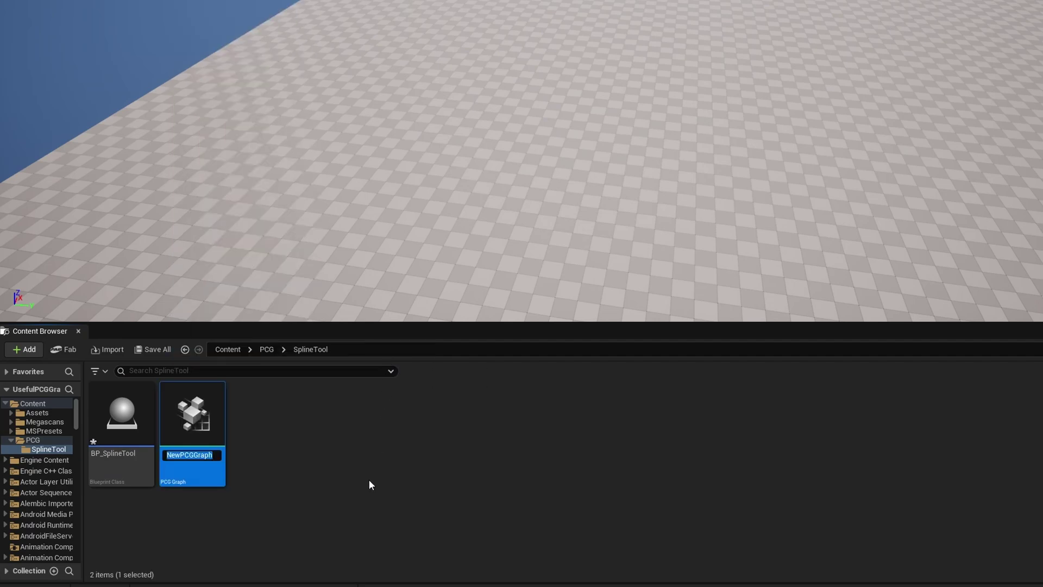
type("PCG_S")
type("plineTool")
key("Return")
key("ctrl+a")
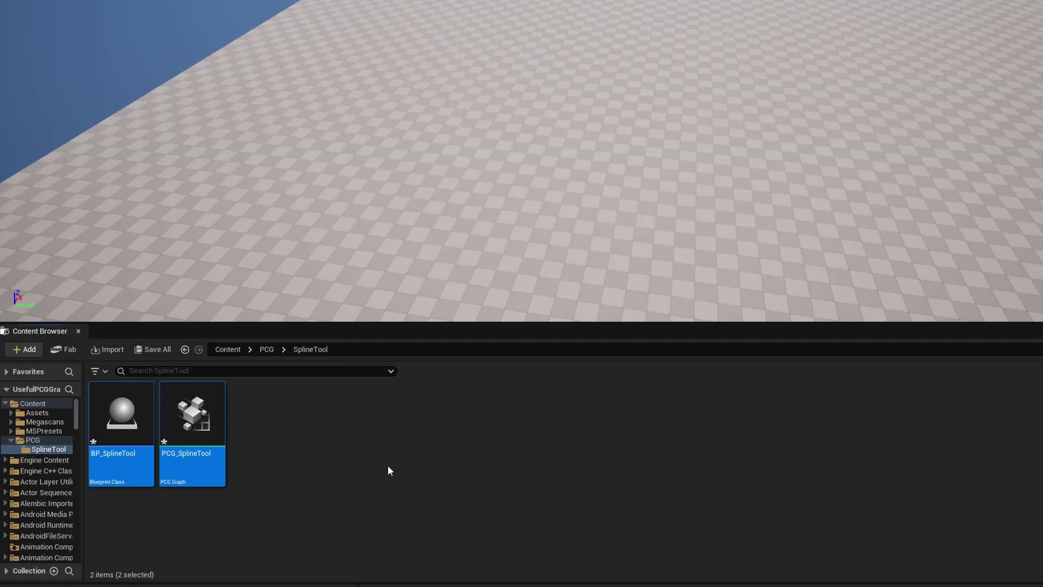
key("Return")
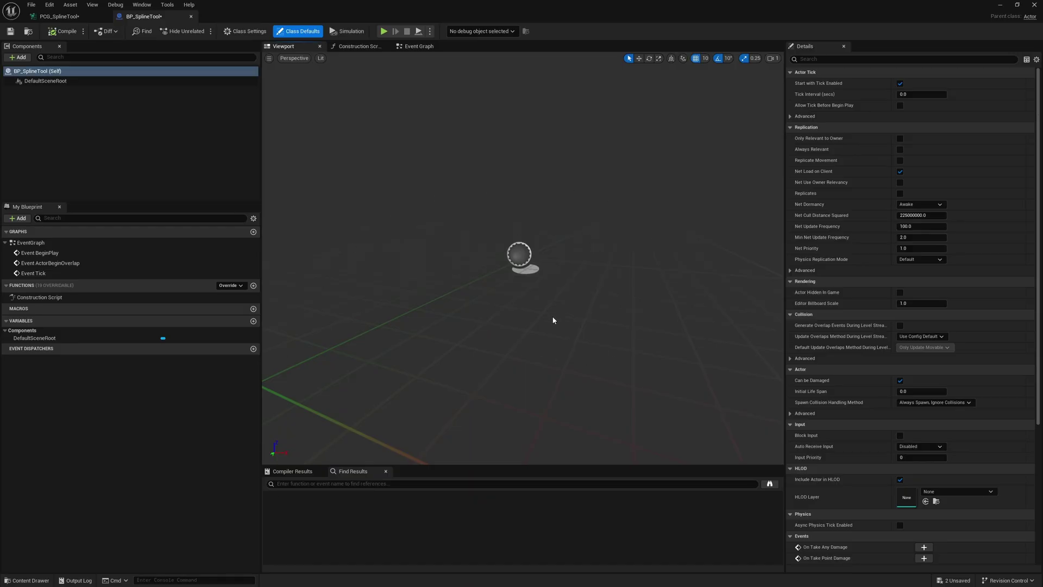
- Add Spline and PCG components to BP_SplineTool and assign the PCG_SplineTool graph
left_click(21, 57)
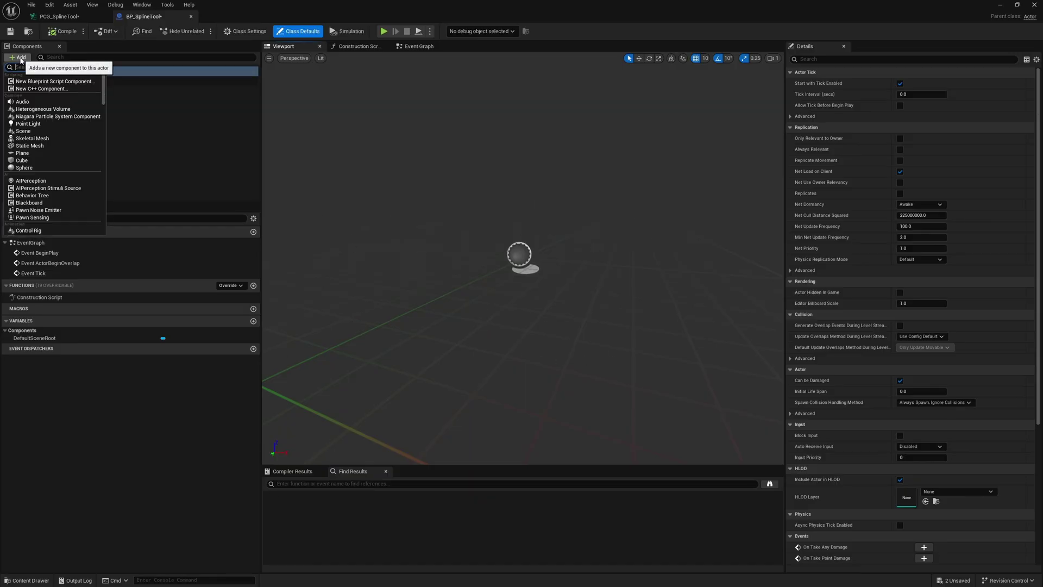
left_click(43, 81)
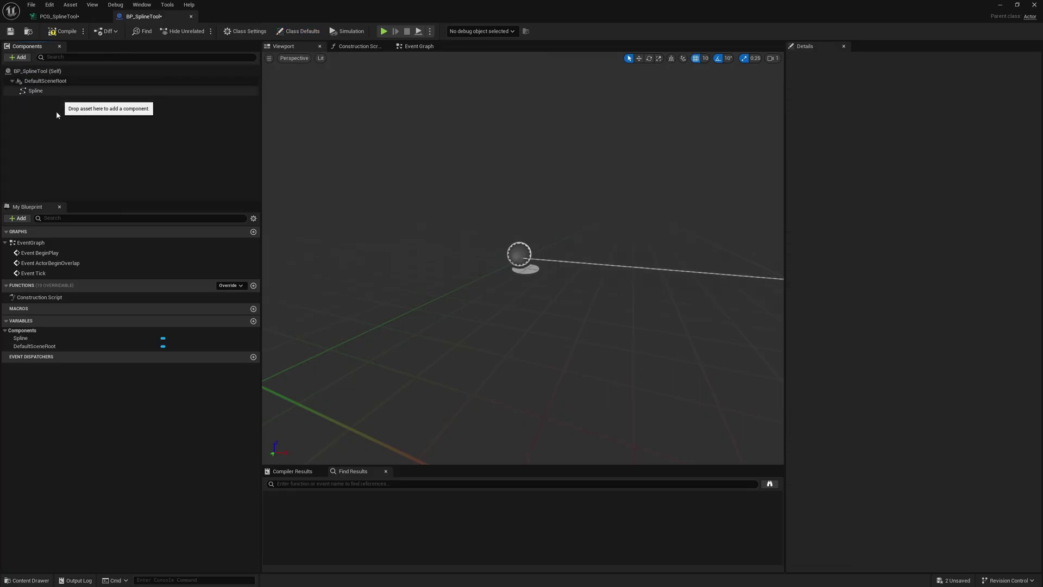
left_click(22, 57)
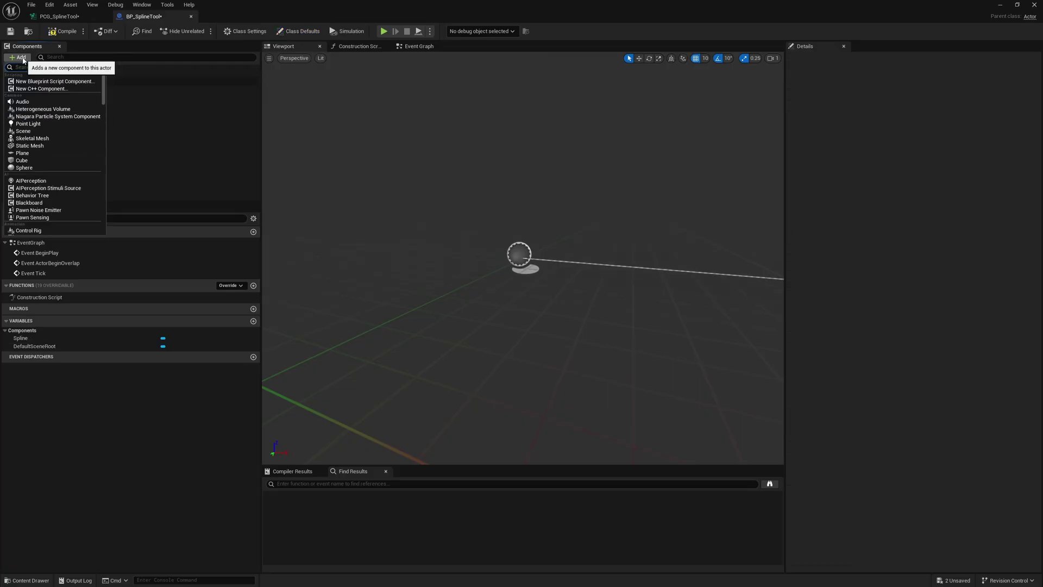
type("pcg")
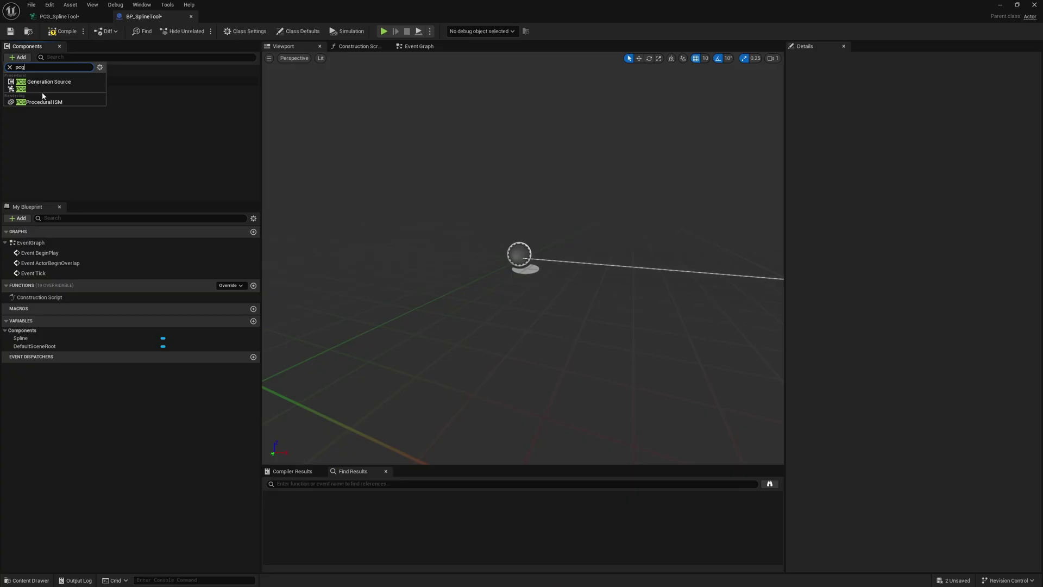
left_click(32, 93)
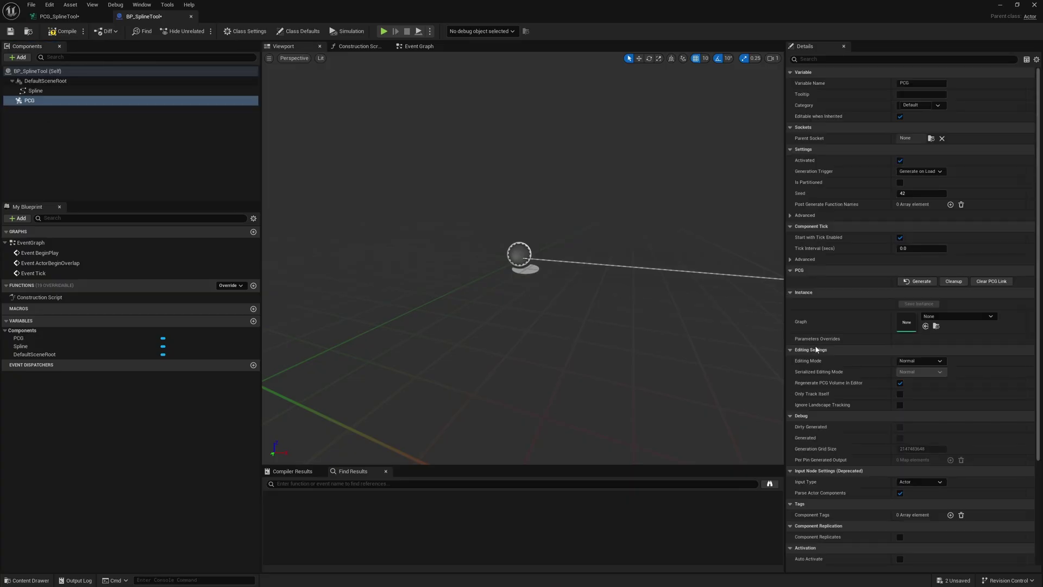
left_click(925, 326)
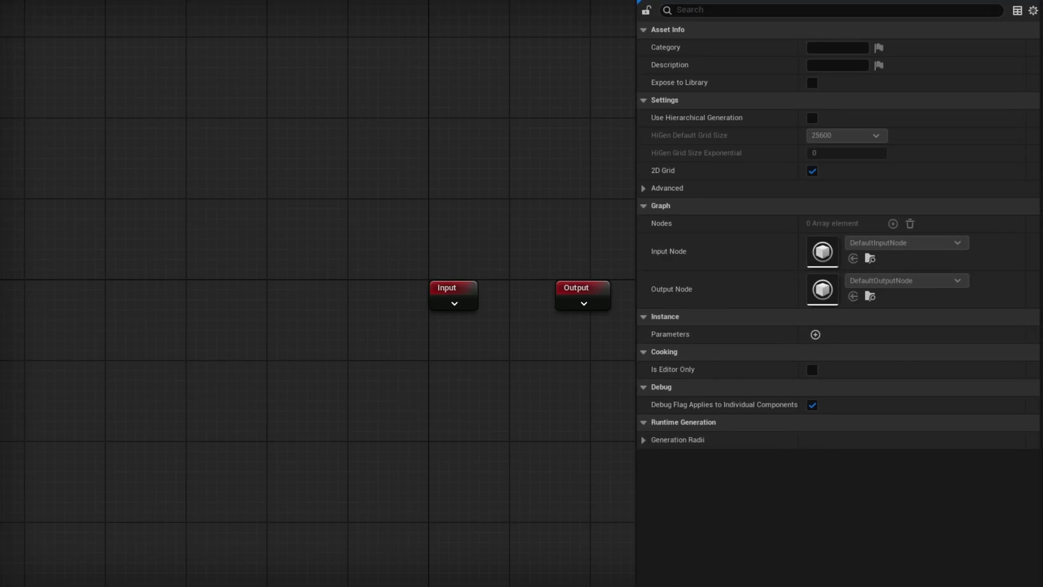
- Add a Static Mesh graph parameter named Mesh
left_click(808, 336)
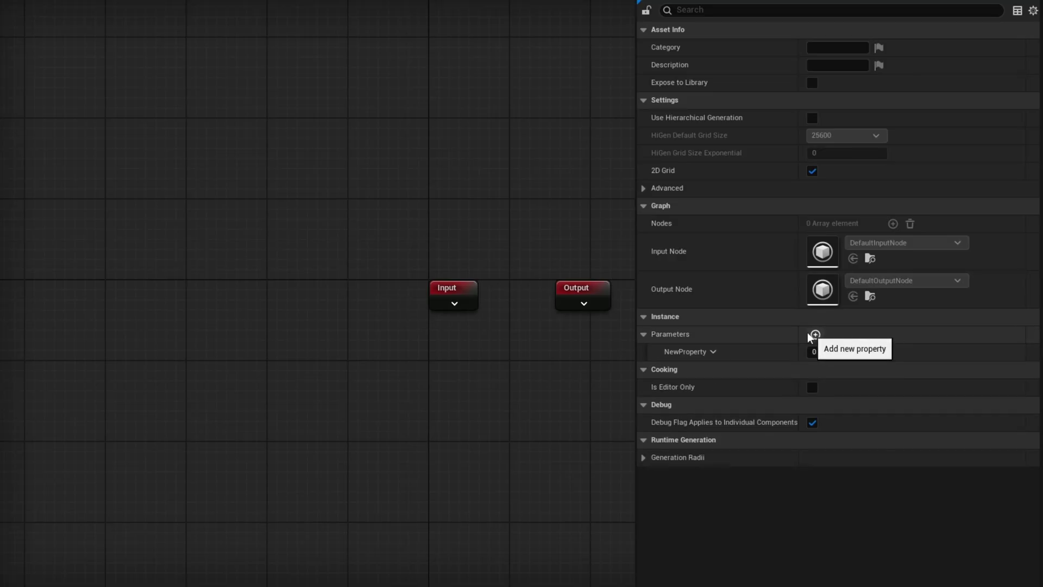
left_click(712, 351)
left_click(721, 378)
type("static mesh")
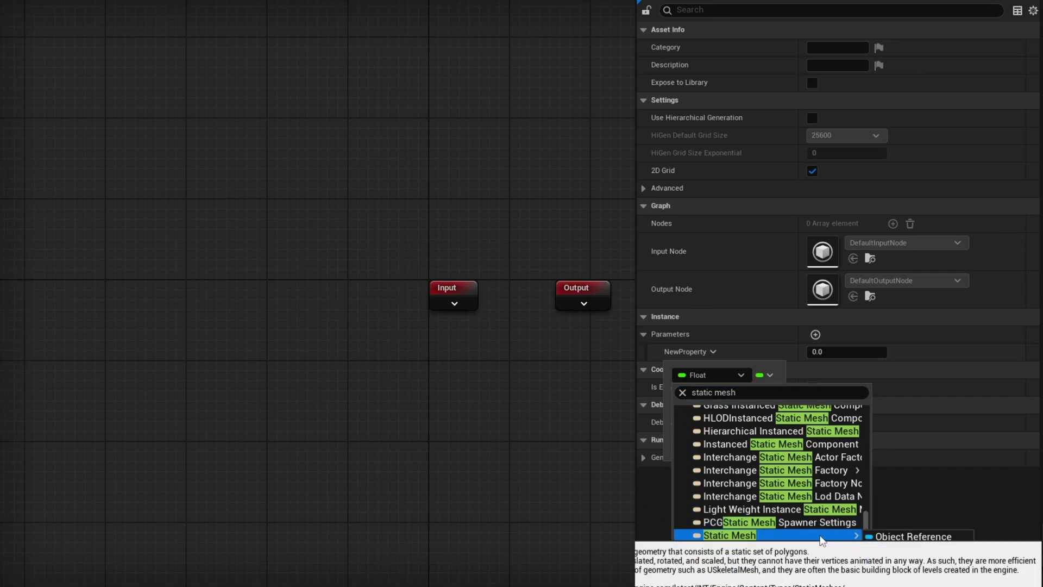
left_click(889, 538)
left_click(695, 361)
left_click(727, 406)
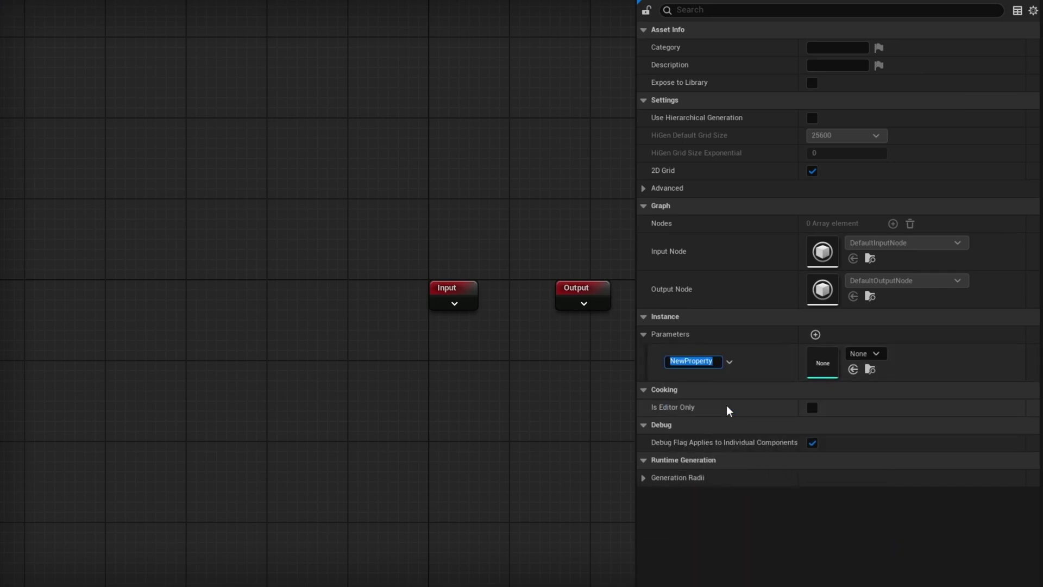
type("Mesh")
- Add a Transform graph parameter named TransformMin
left_click(815, 334)
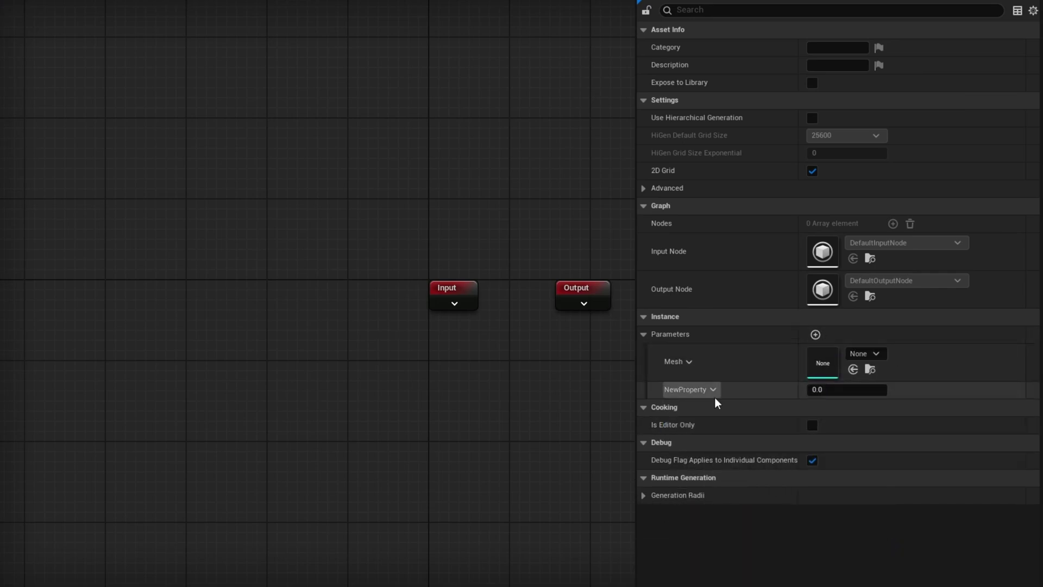
left_click(712, 390)
left_click(712, 414)
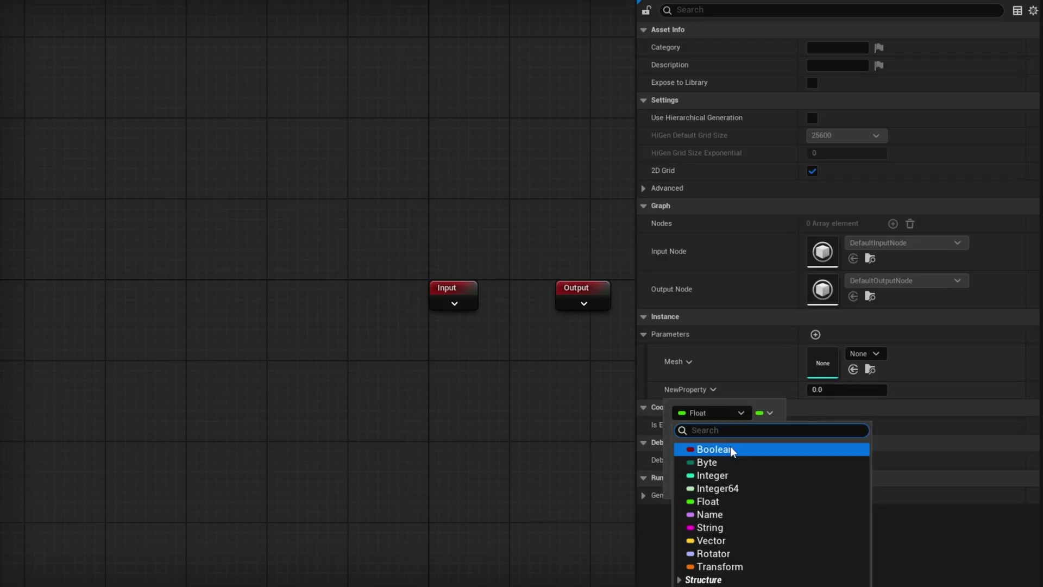
left_click(706, 566)
left_click(709, 389)
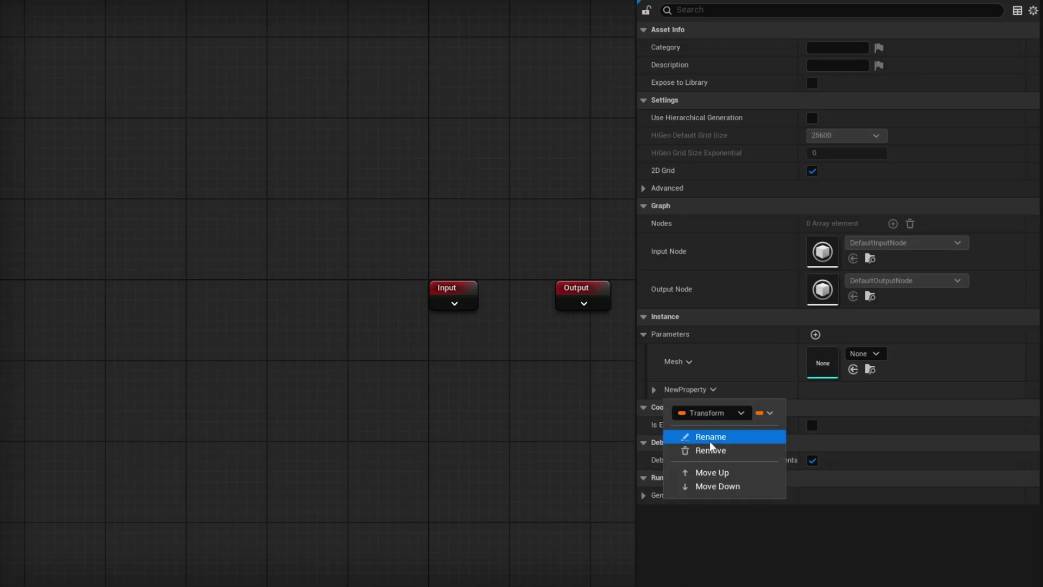
left_click(715, 438)
type("TransformMin")
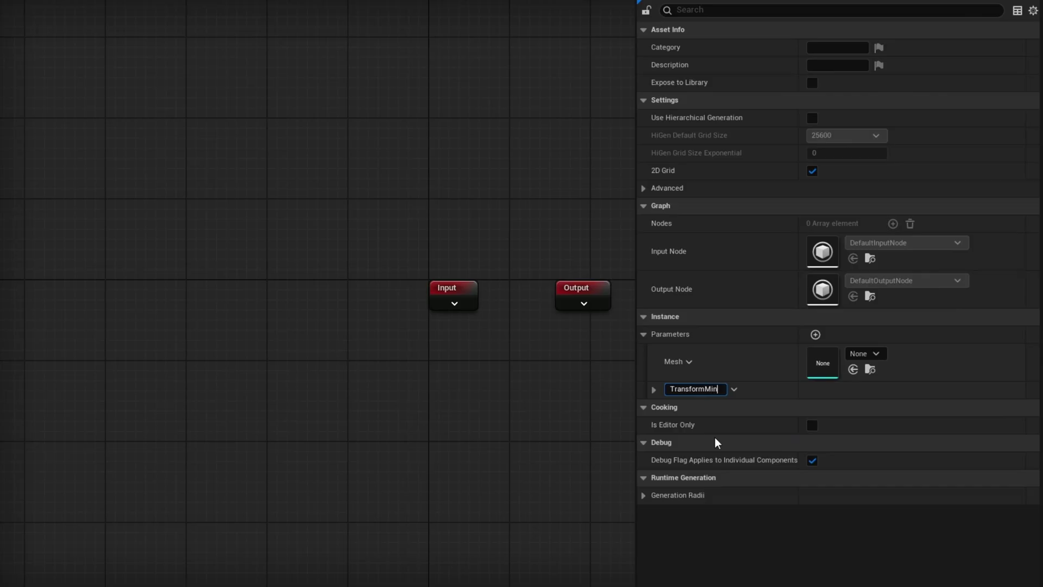
- Add a second Transform graph parameter named TransformMax
left_click(815, 334)
left_click(712, 407)
left_click(711, 430)
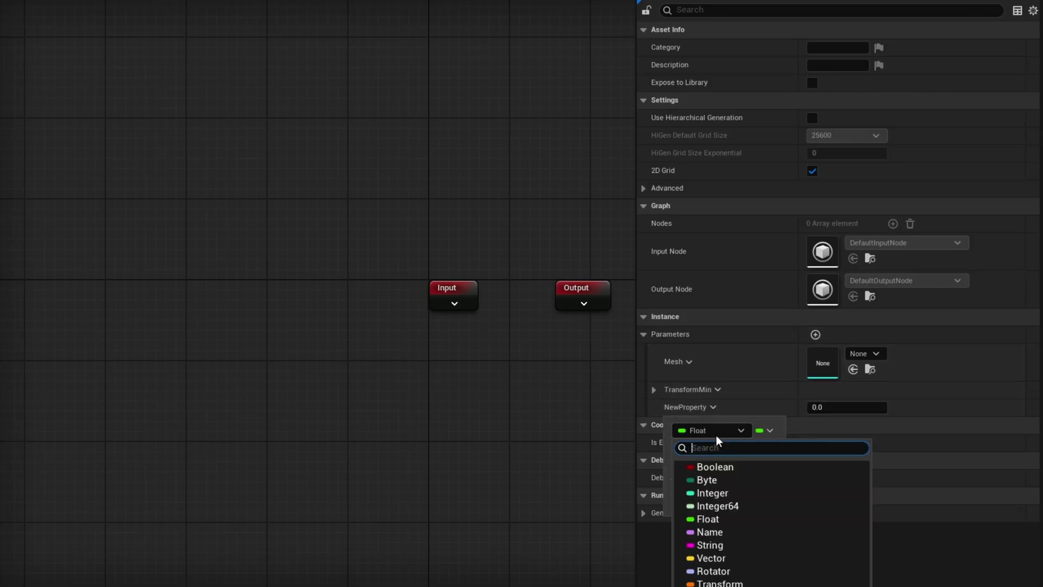
left_click(706, 582)
left_click(701, 454)
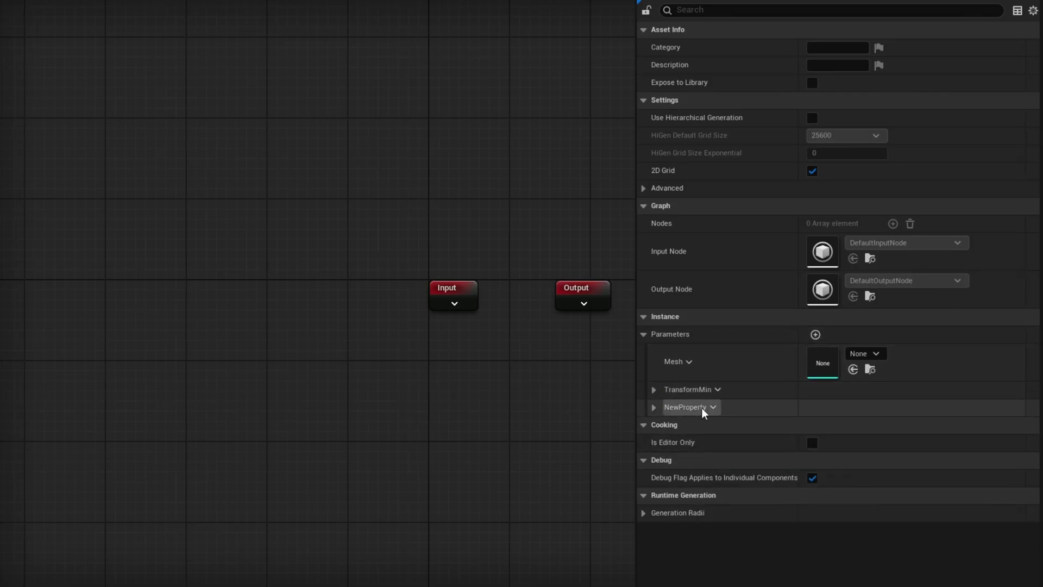
type("TransformMax")
key("Return")
- Add a Float parameter named Distance with a default value of 500
left_click(815, 334)
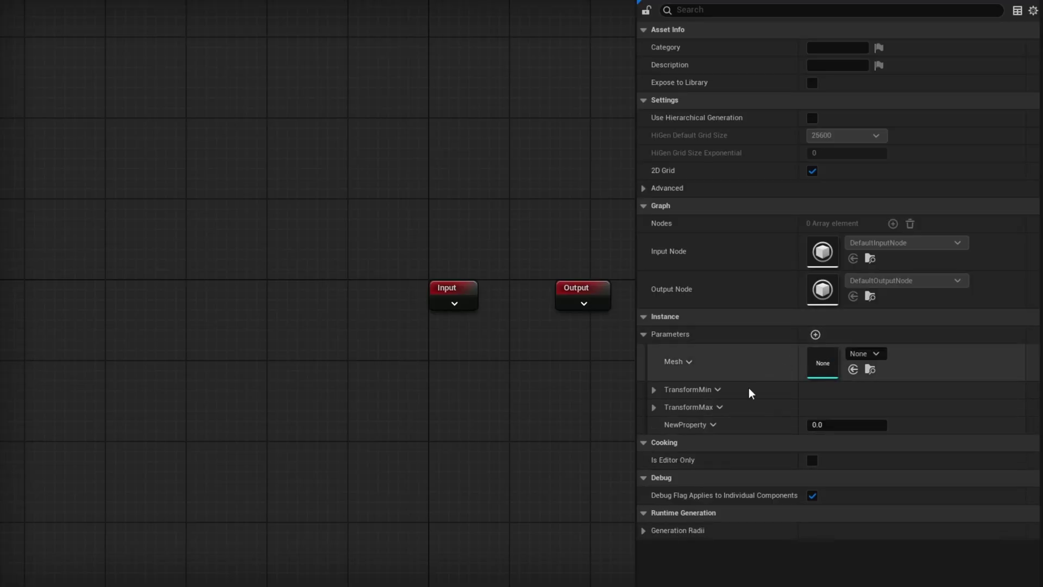
left_click(712, 425)
left_click(725, 474)
type("Distan")
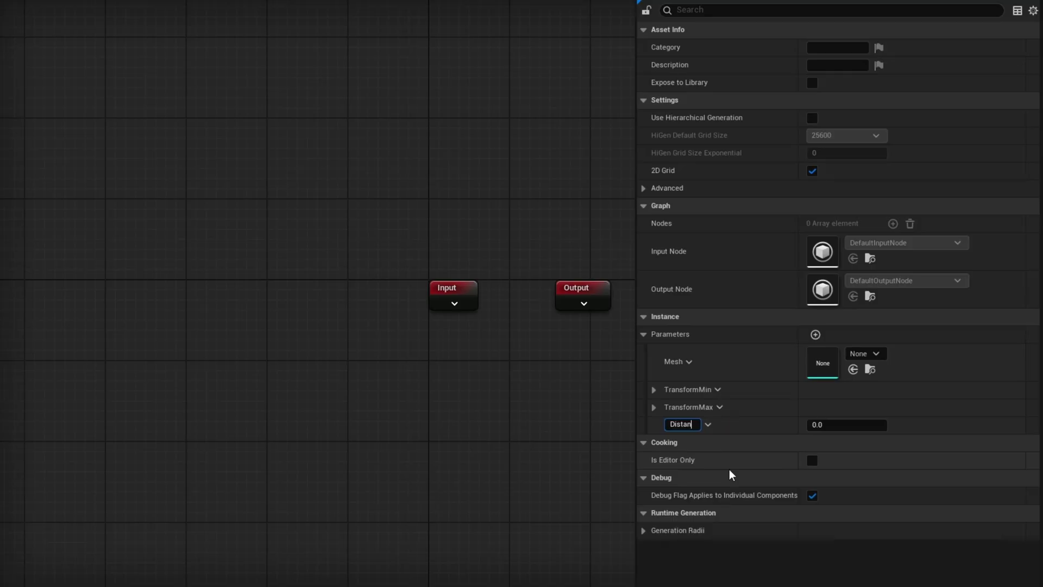
type("ce")
key("Return")
left_click(827, 430)
type("500")
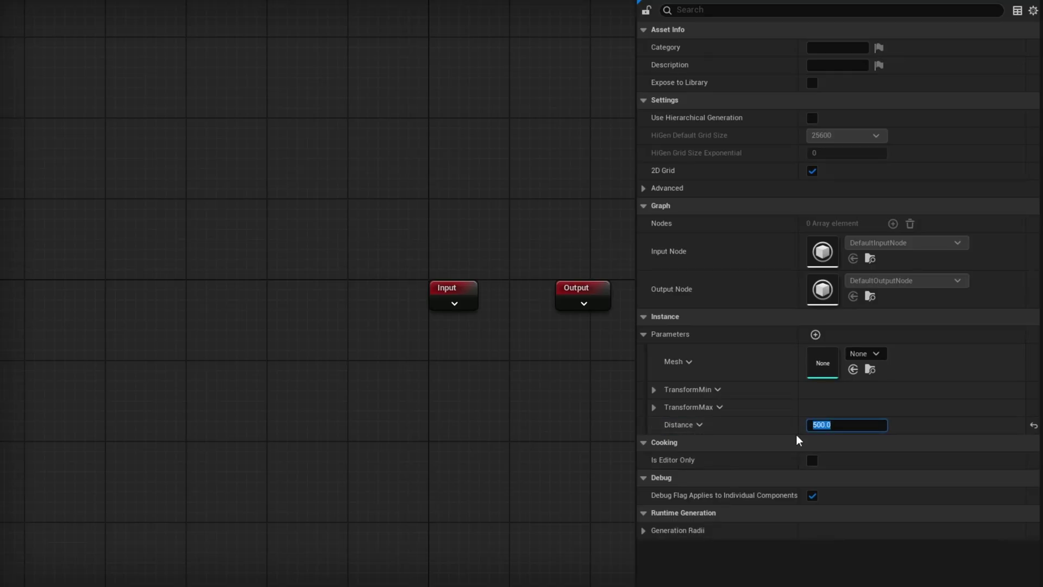
key("Return")
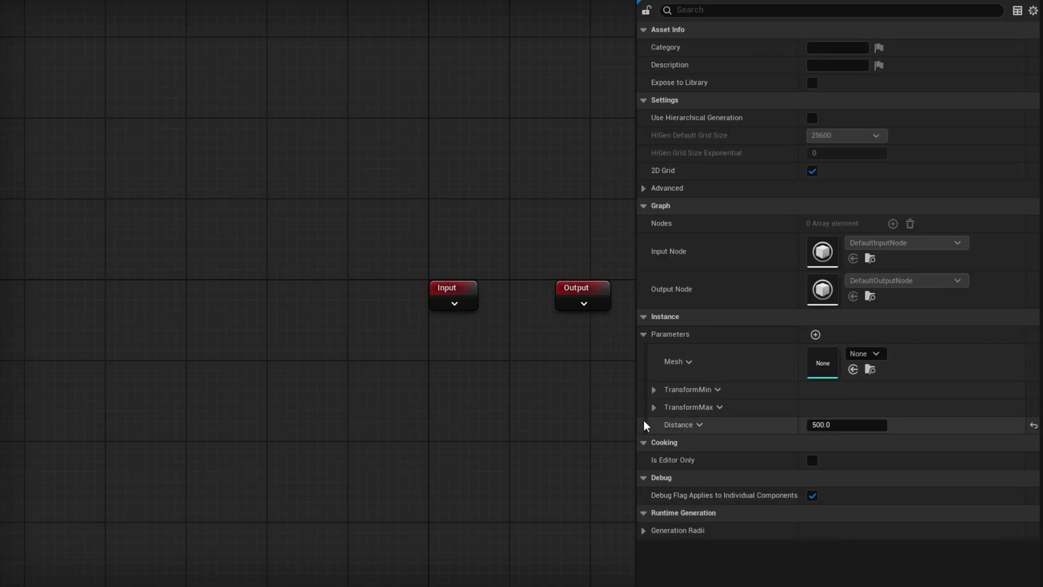
- Move the Distance parameter up twice so it sits directly under Mesh
left_click(697, 426)
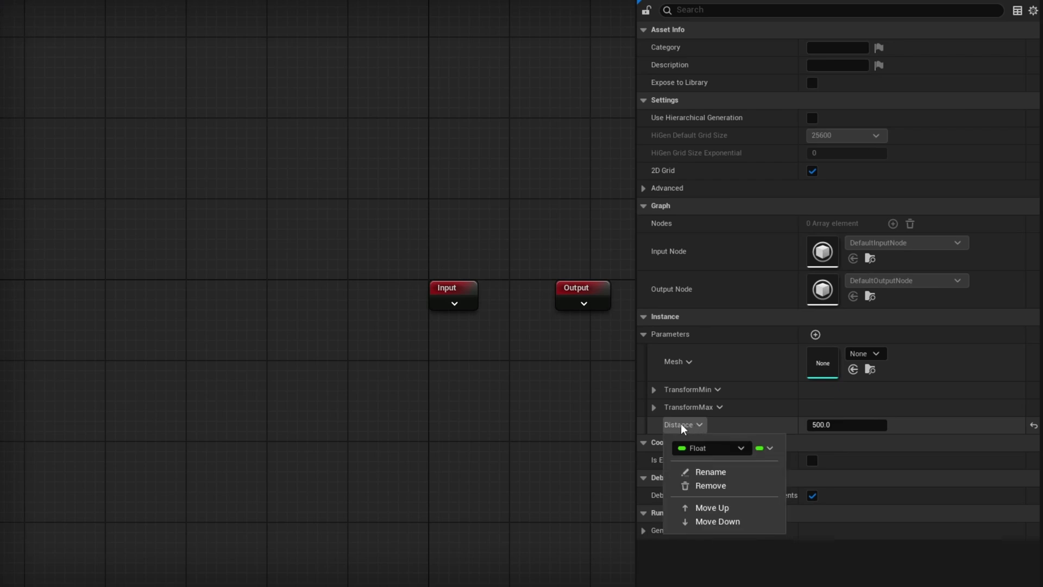
left_click(724, 508)
left_click(699, 407)
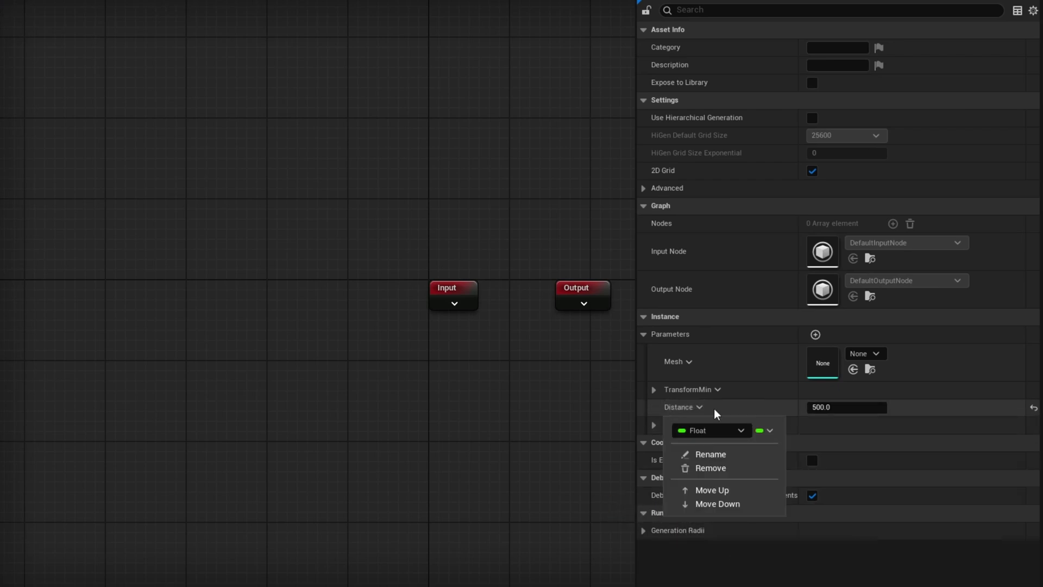
left_click(722, 491)
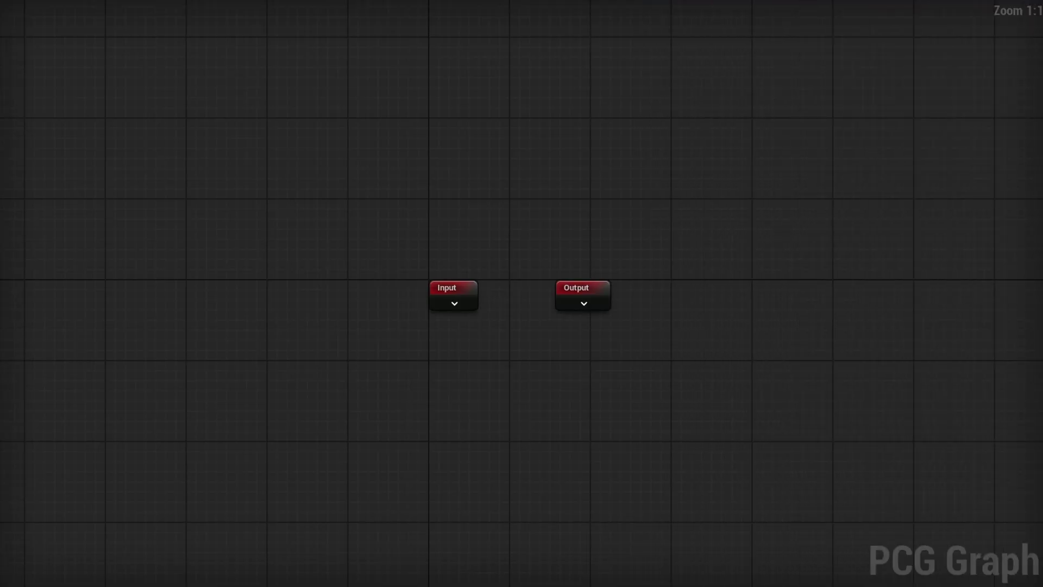
- Add a Get Spline Data node to the graph and drag a connection from its output
mouse_move(410, 397)
right_mouse_down()
mouse_move(380, 212)
mouse_move(348, 266)
right_mouse_up()
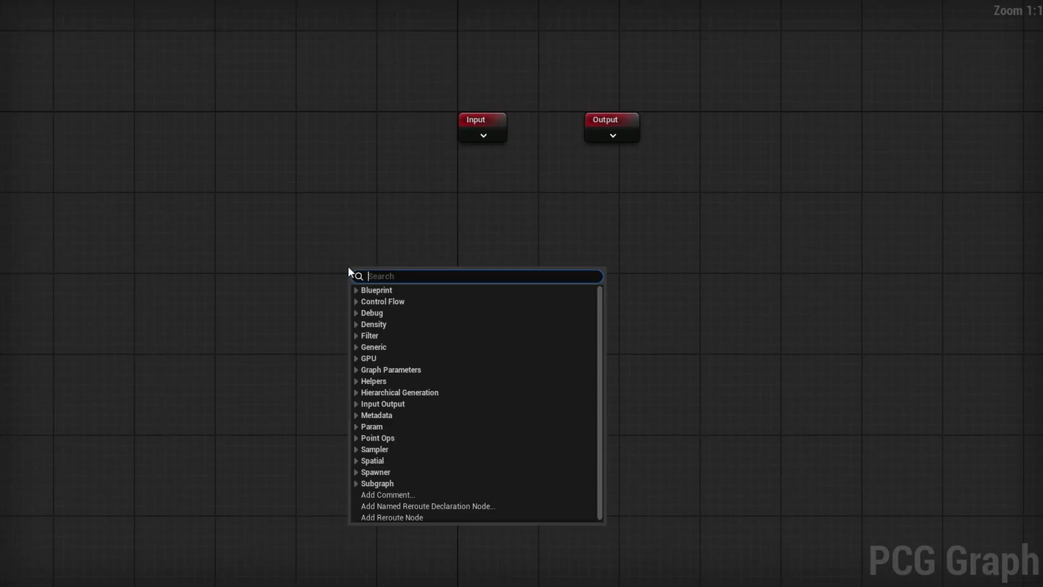
type("get s")
key("Return")
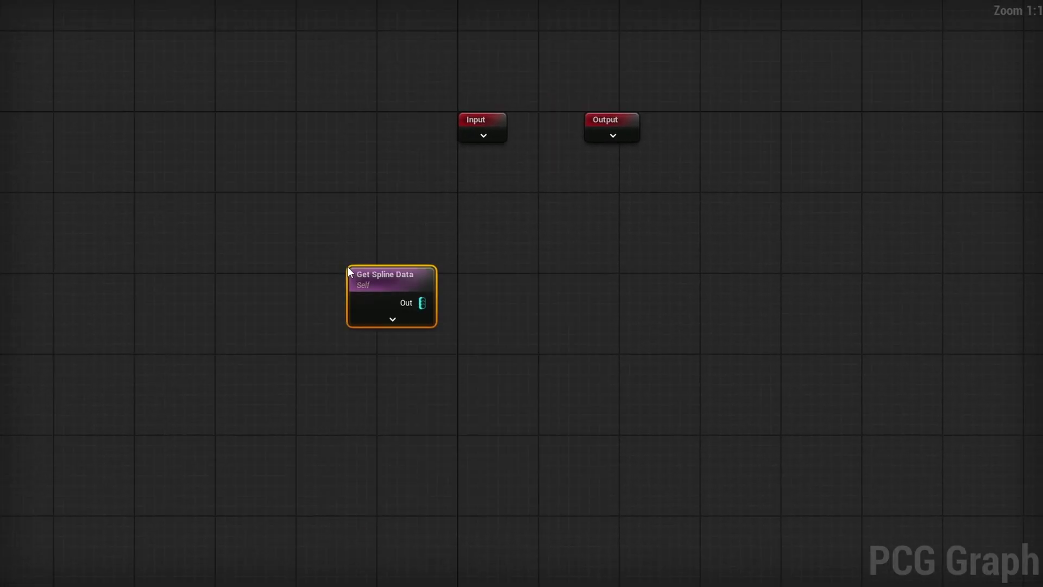
left_click_drag(422, 303, 577, 304)
- Add a Spline Sampler fed by the spline data, sampling in Distance mode
type("spline sa")
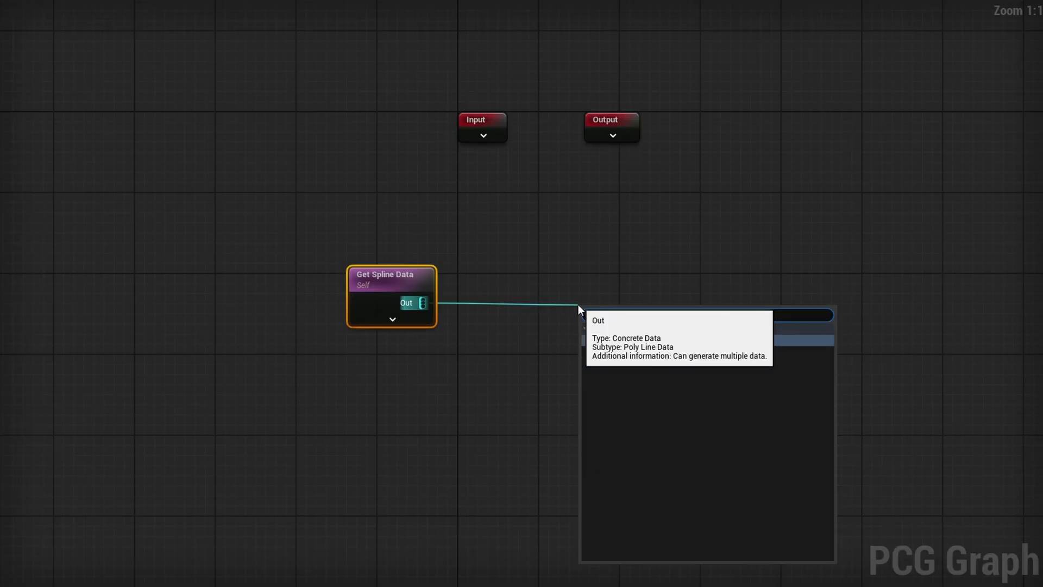
key("Return")
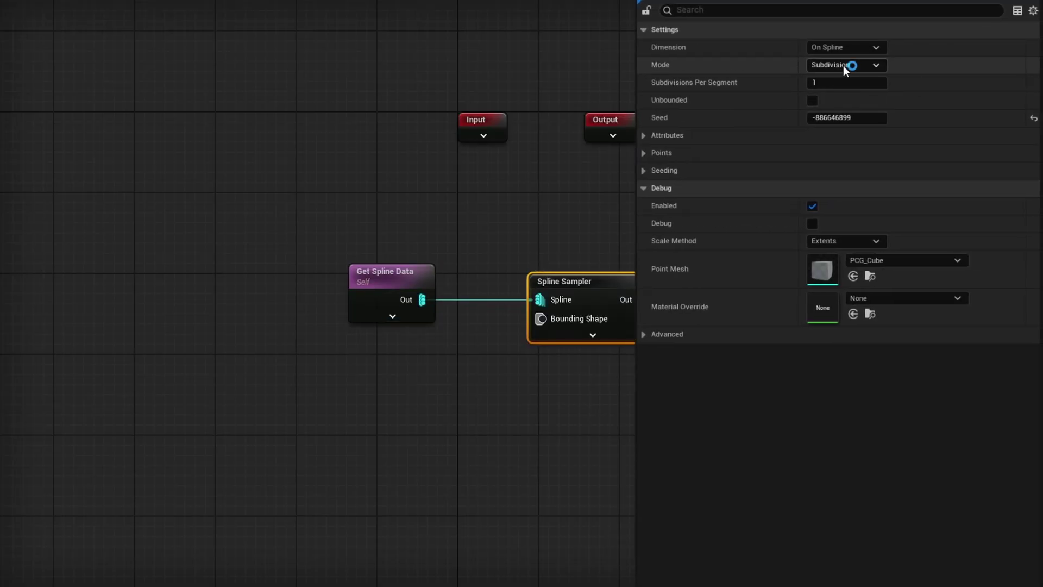
left_click(853, 64)
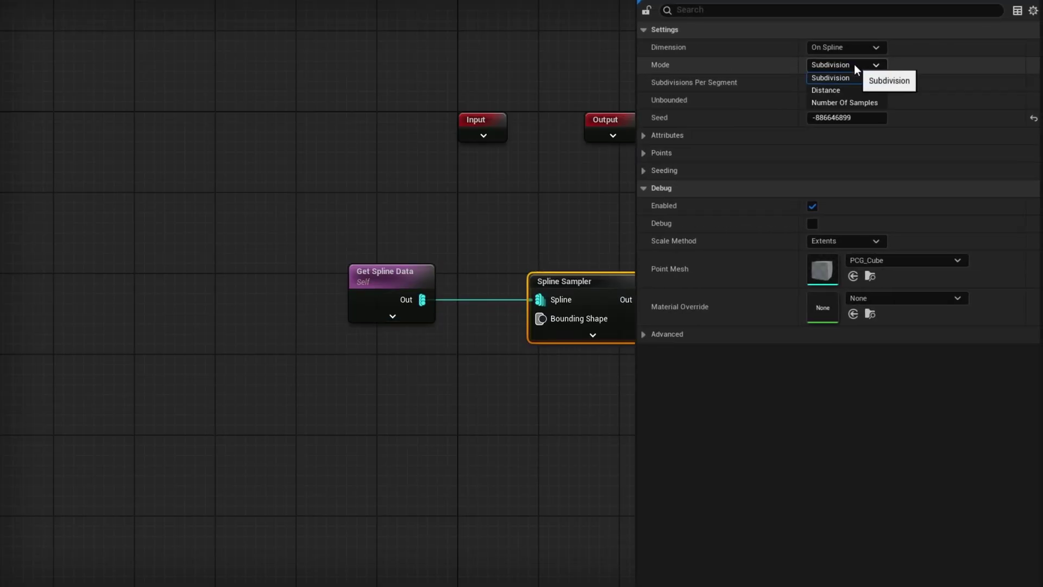
left_click(868, 89)
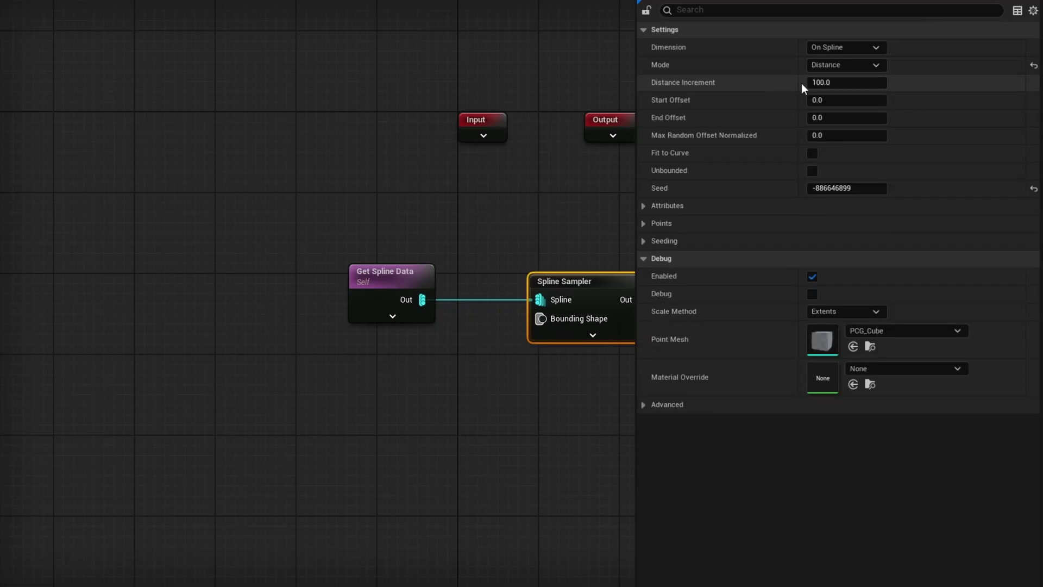
left_click(593, 335)
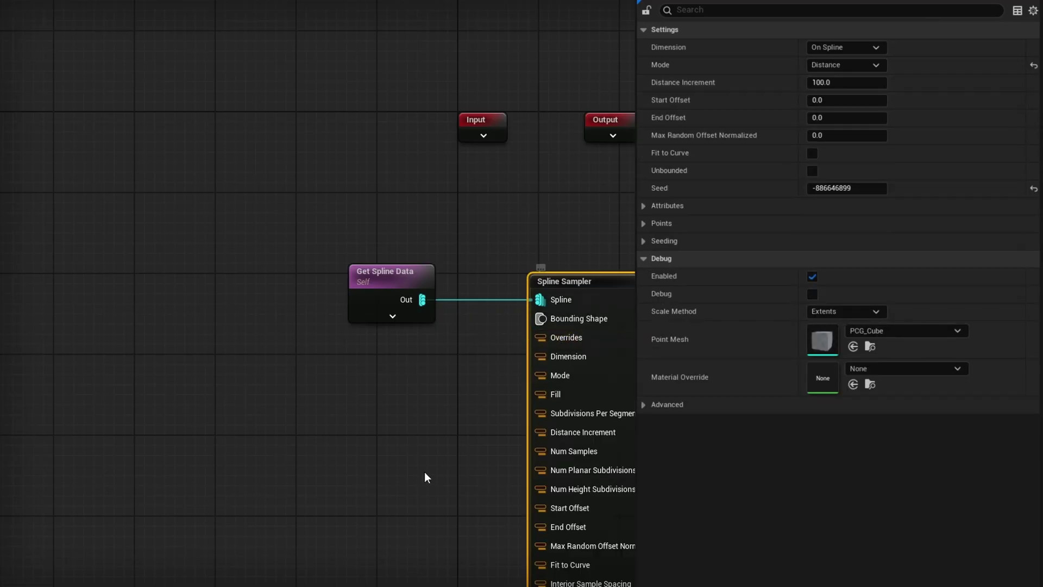
- Wire a Get Distance node into the sampler's Distance Increment and collapse unused pins
right_click(362, 408)
type("get dis")
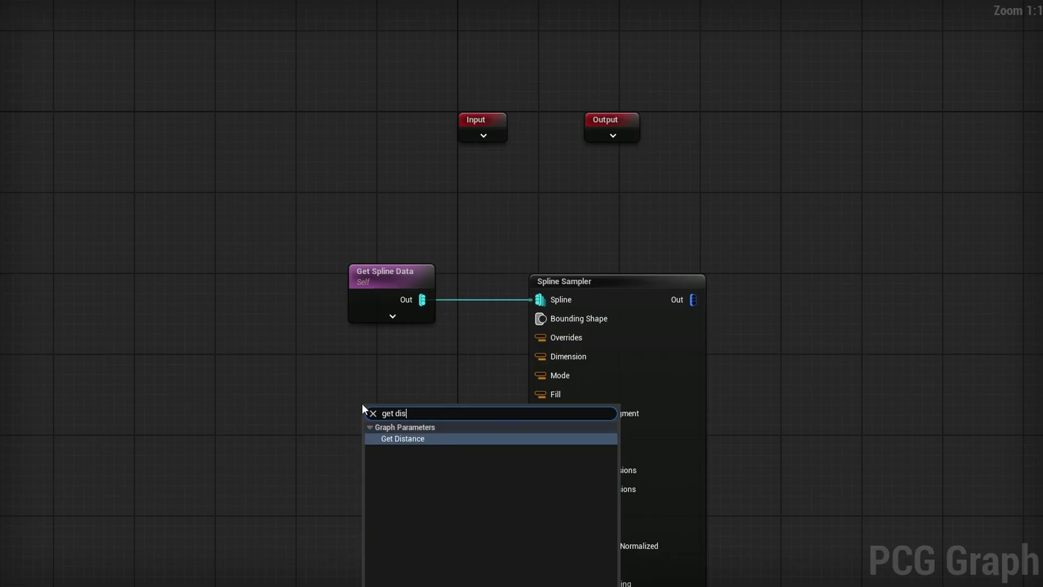
key("Return")
right_click_drag(440, 456, 483, 327)
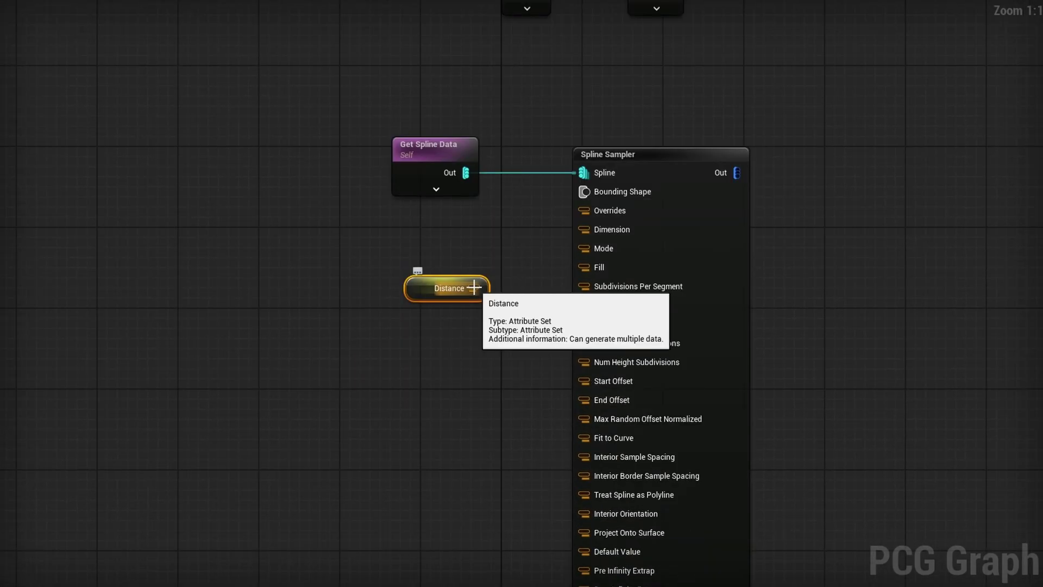
left_click_drag(473, 287, 591, 304)
scroll(539, 441, "down", 4)
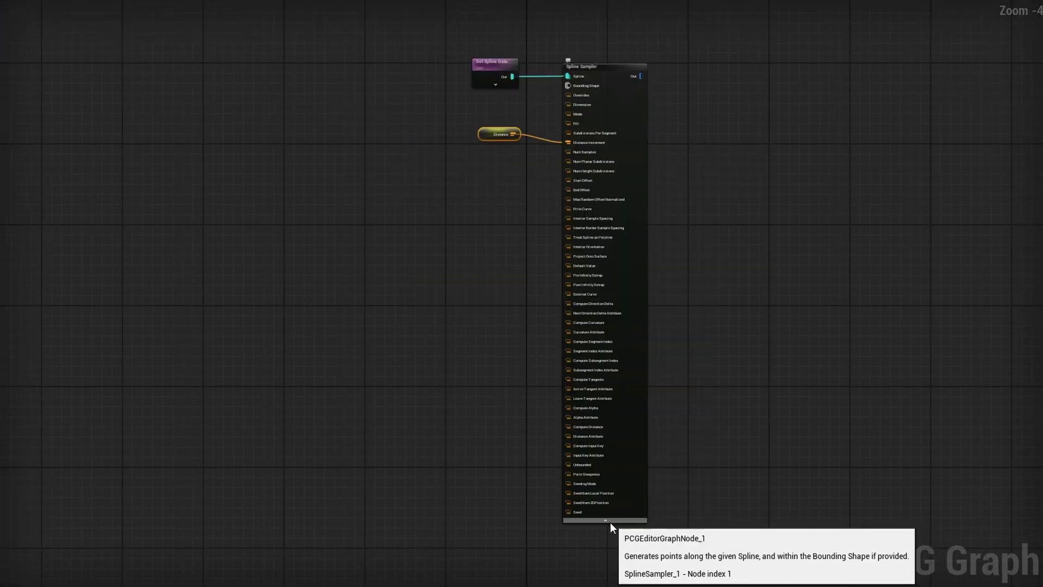
left_click(605, 519)
scroll(612, 516, "up", 4)
- Feed the Spline Sampler output into a new Transform Points node
left_click_drag(502, 265, 606, 262)
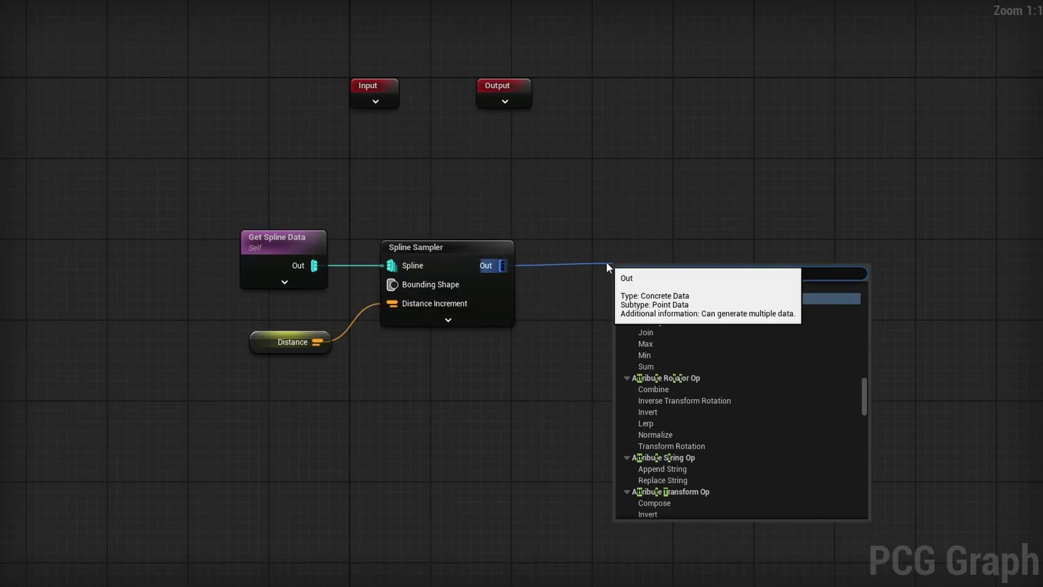
type("ransform points")
key("Return")
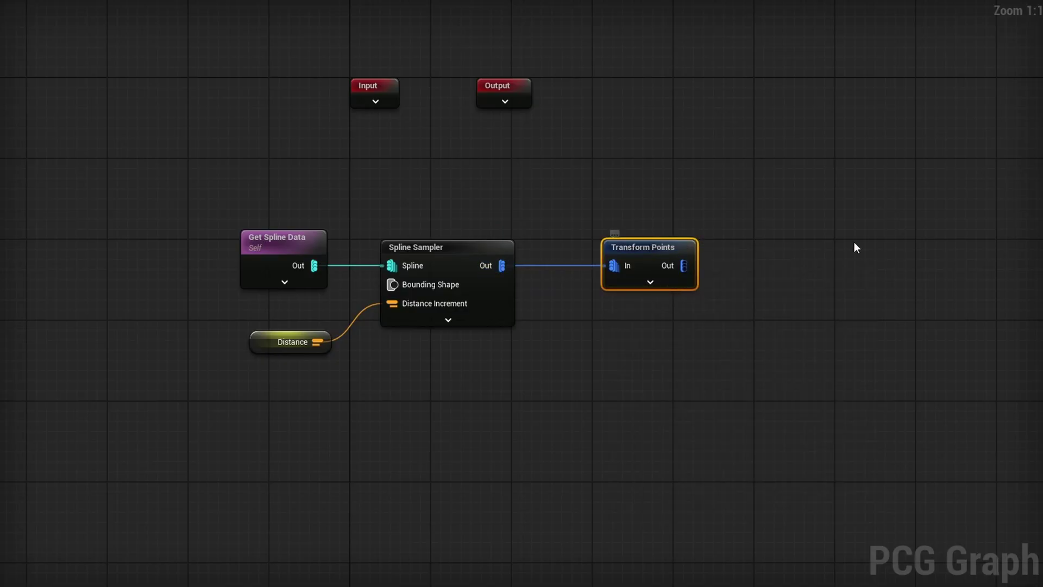
left_click(812, 241)
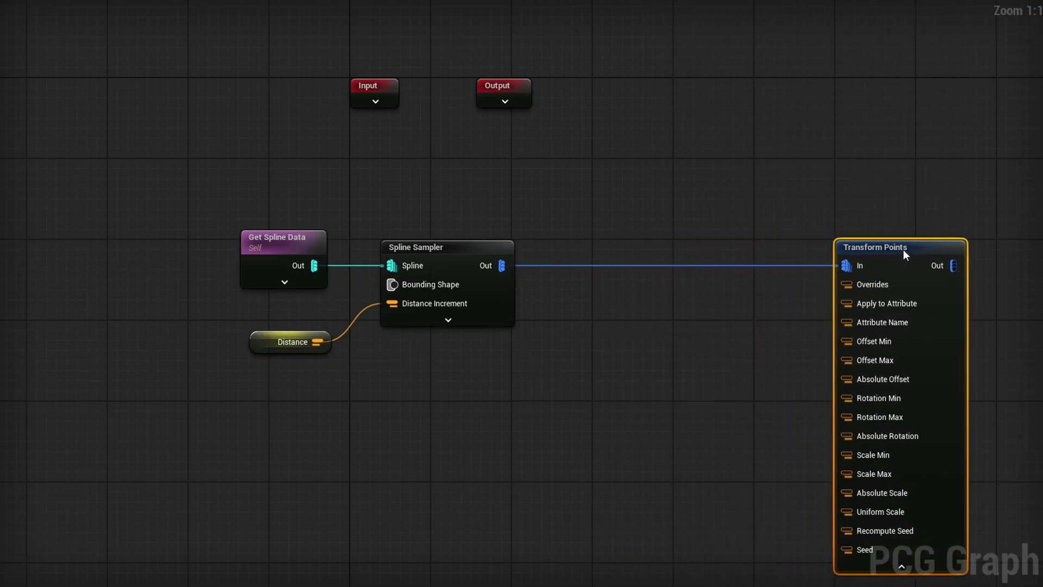
- Add Get TransformMin and Get TransformMax parameter nodes to the graph
right_click_drag(584, 306, 510, 276)
type("get")
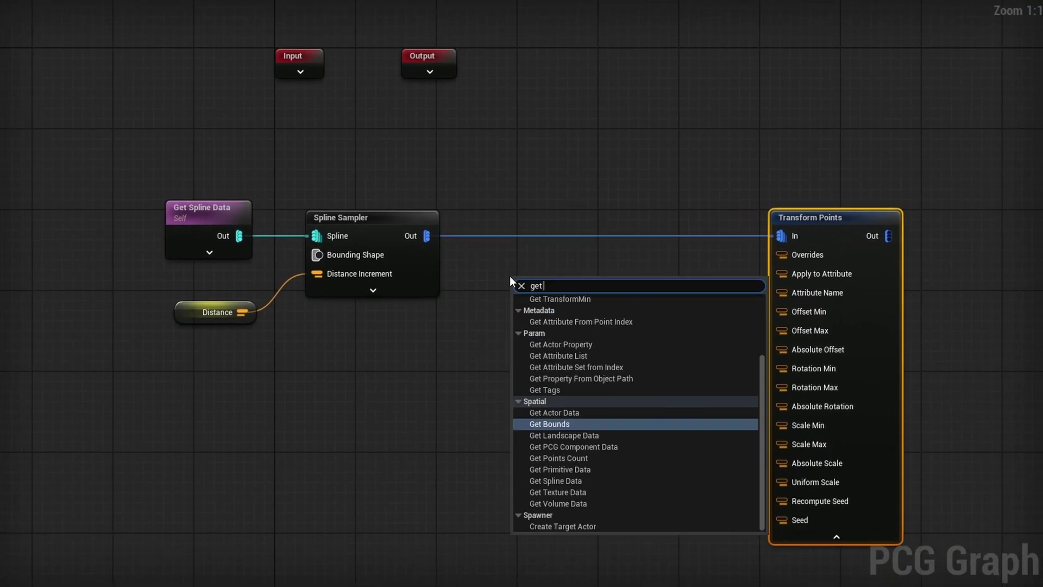
type(" tran")
key("Return")
right_click(530, 350)
type("get")
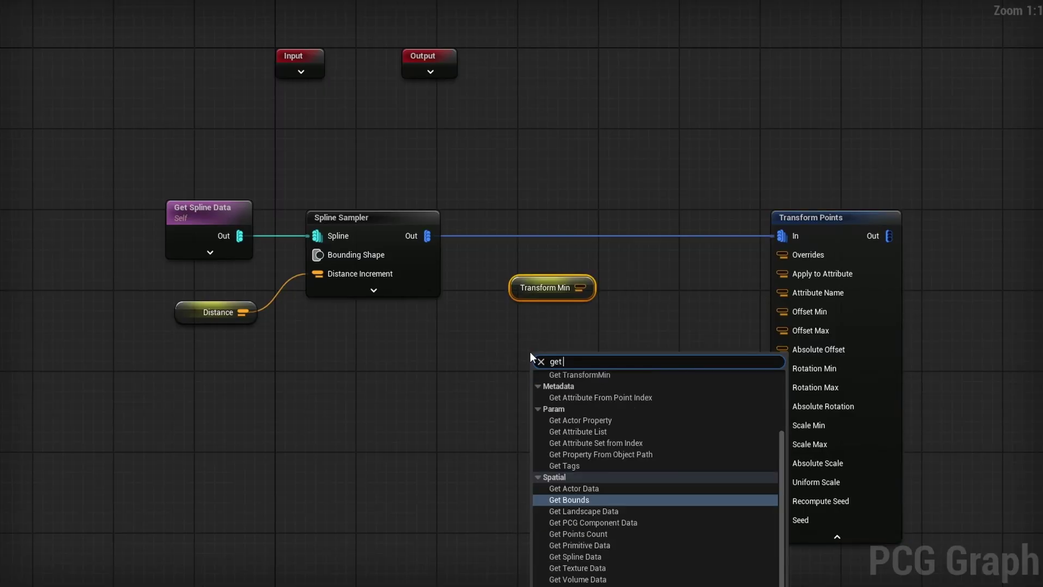
type(" trans")
key("Return")
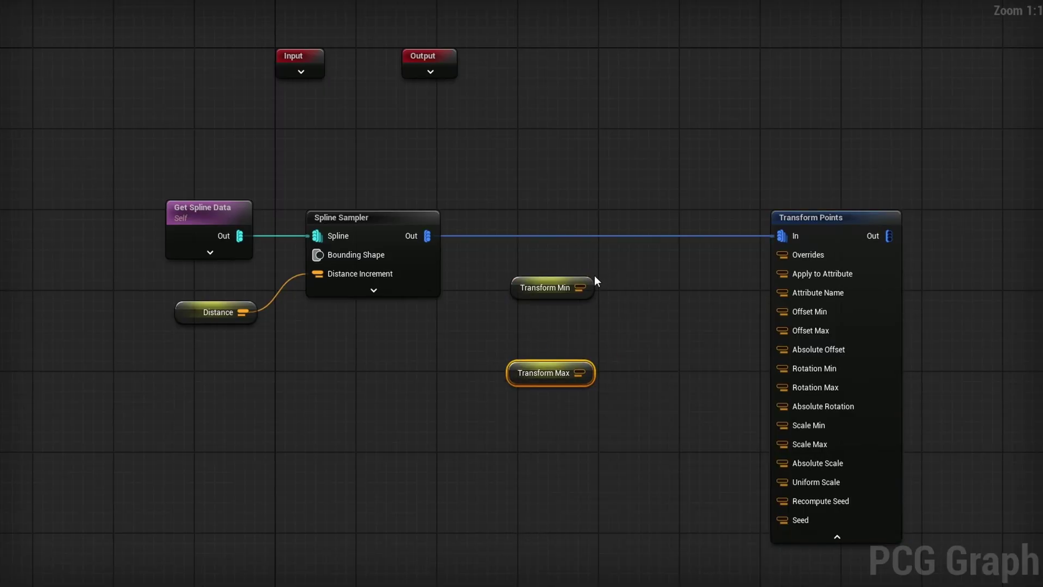
- Attach a Break Transform Attribute node to TransformMin and copy it
left_click_drag(580, 287, 622, 287)
type("break")
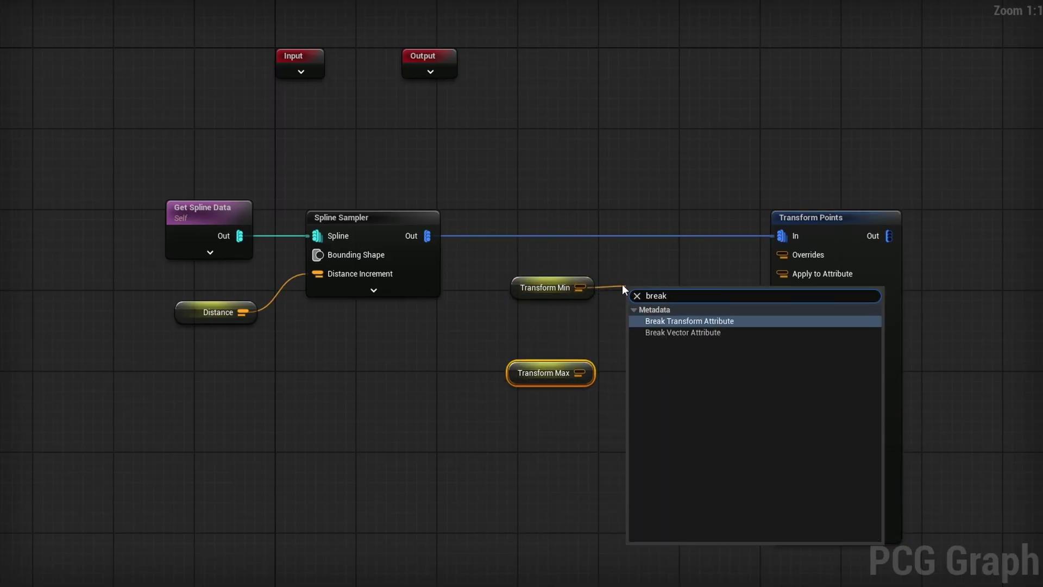
key("Return")
key("ctrl+c")
- Paste a second Break Transform Attribute for TransformMax and place it below the first
key("ctrl+v")
left_click_drag(579, 372, 632, 376)
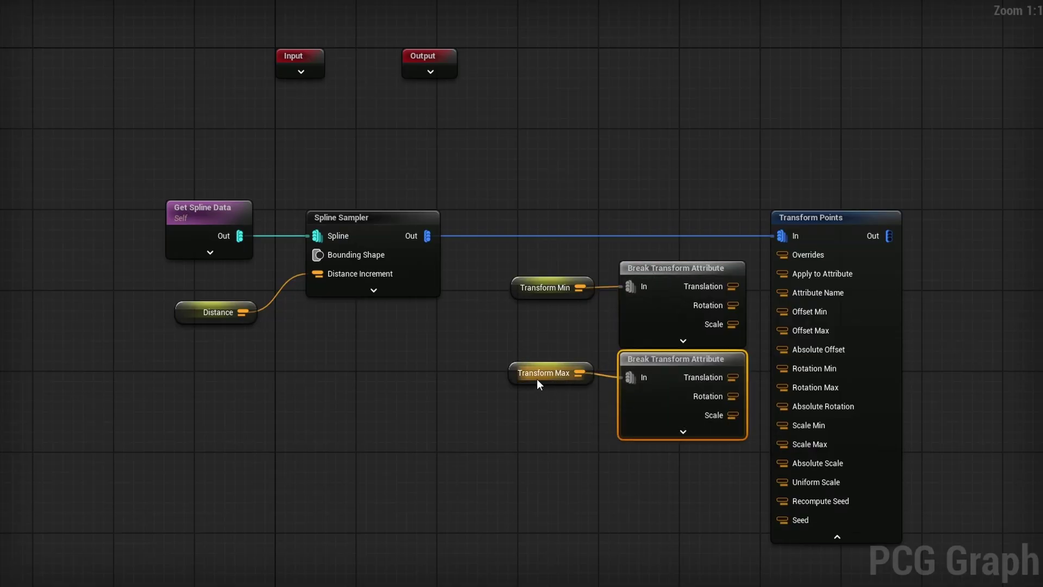
mouse_move(534, 382)
left_mouse_down()
mouse_move(547, 416)
mouse_move(662, 379)
mouse_move(649, 411)
mouse_move(614, 438)
left_mouse_up()
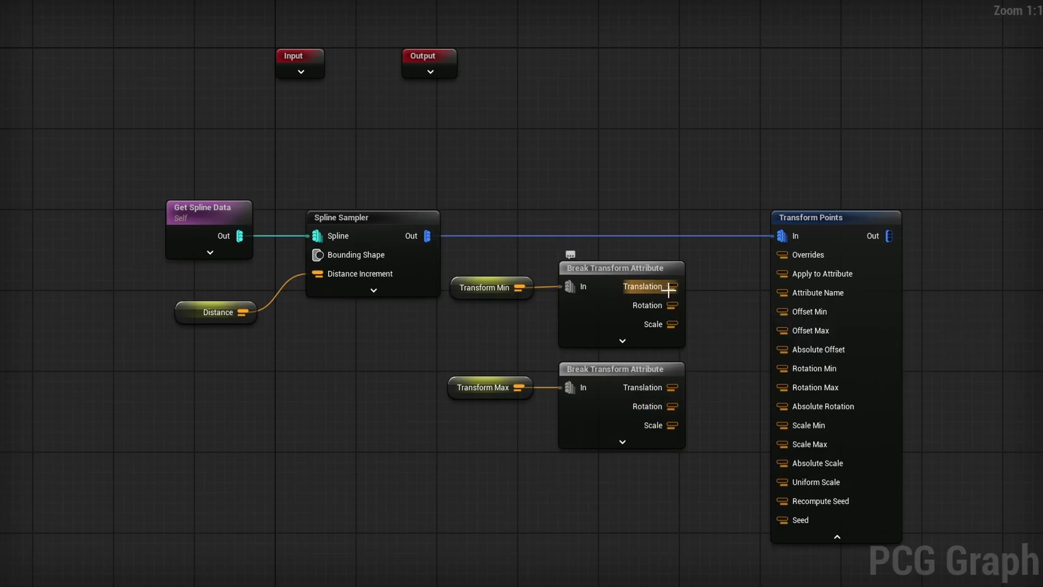
left_click_drag(669, 290, 882, 355)
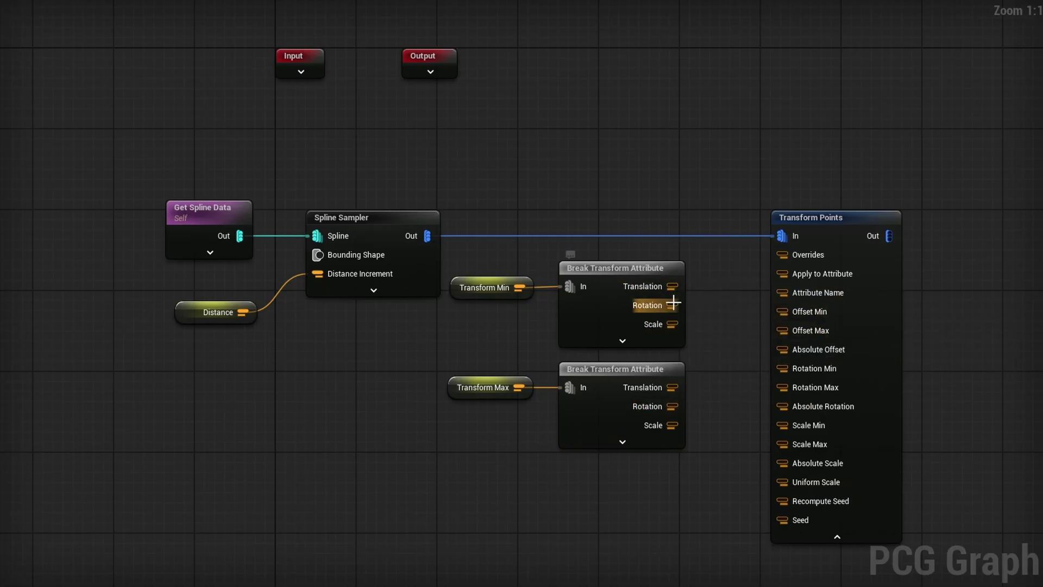
- Wire translation, rotation and scale into Transform Points' Offset, Rotation and Scale Min/Max, hiding unused pins
left_click_drag(672, 287, 794, 309)
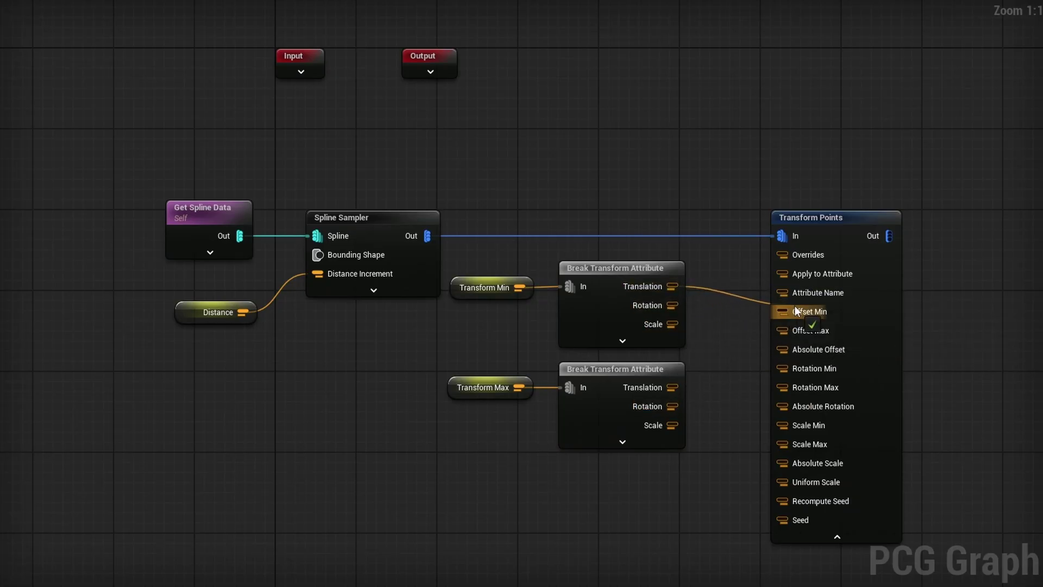
left_click_drag(672, 387, 796, 330)
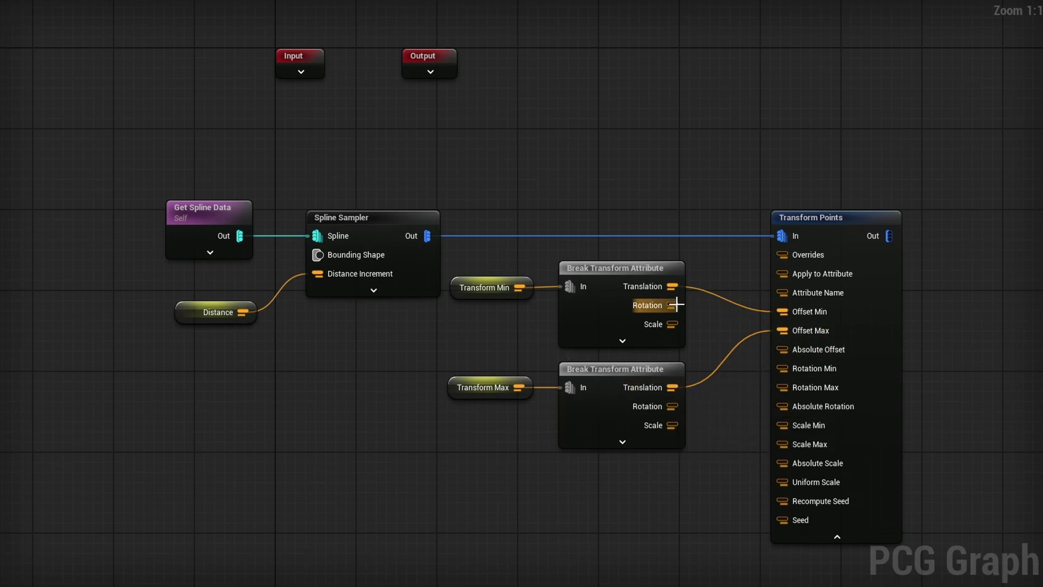
left_click_drag(672, 304, 766, 367)
left_click_drag(683, 404, 792, 387)
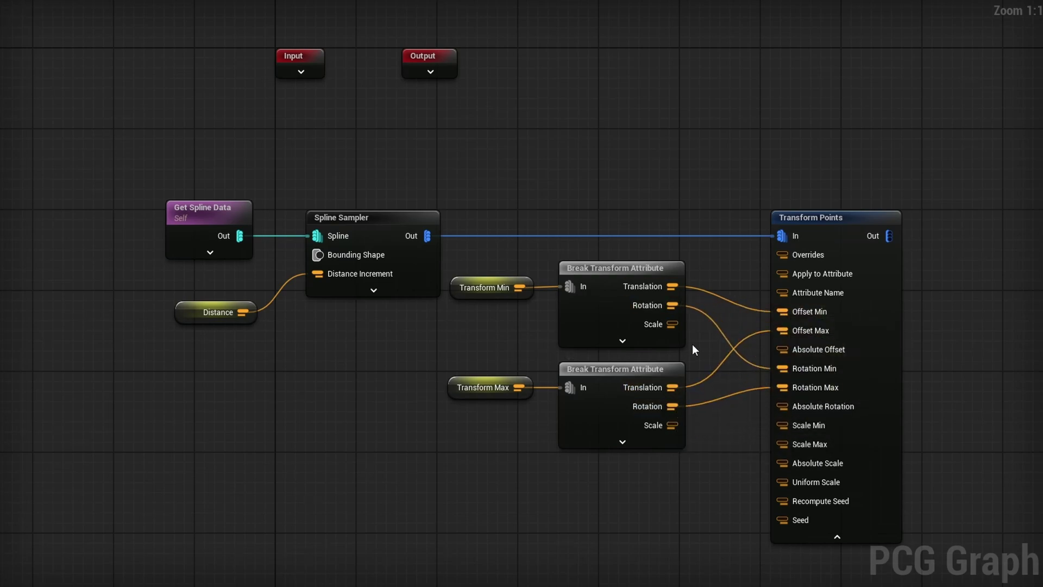
left_click_drag(672, 324, 796, 427)
left_click_drag(672, 425, 782, 444)
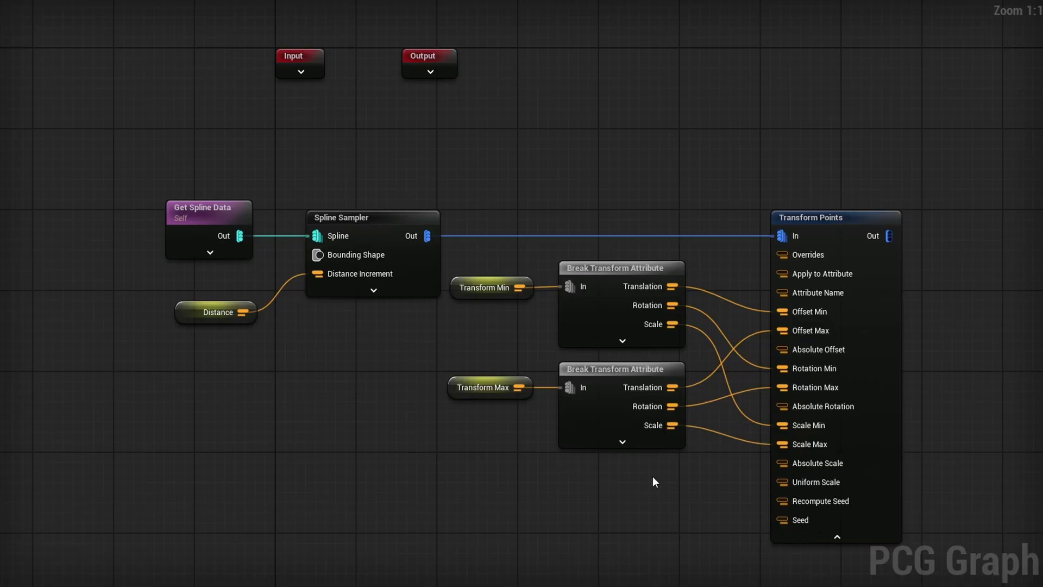
left_click(816, 532)
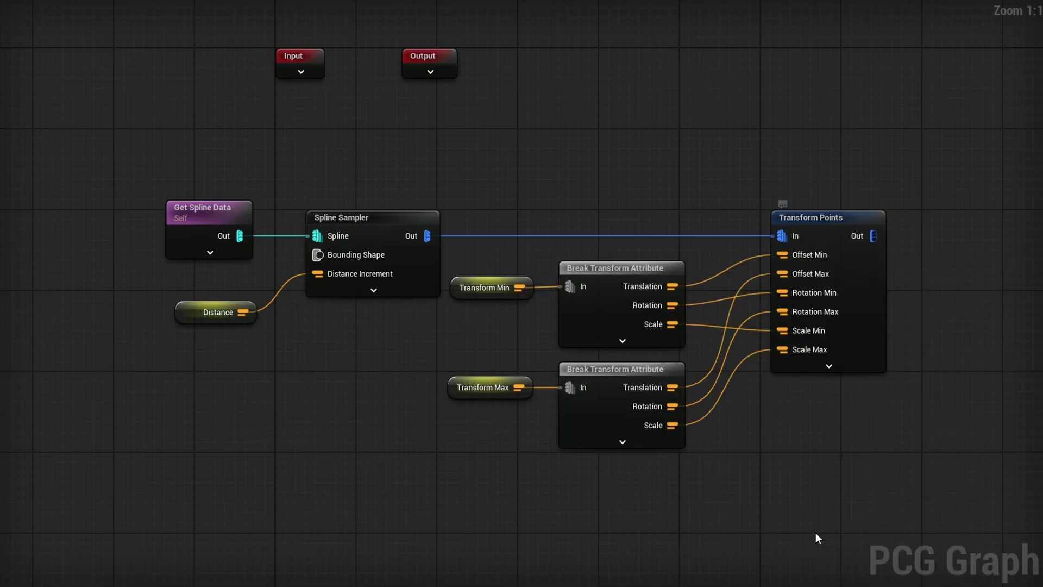
- Add a Get Mesh parameter node to the graph
right_click_drag(842, 414, 681, 404)
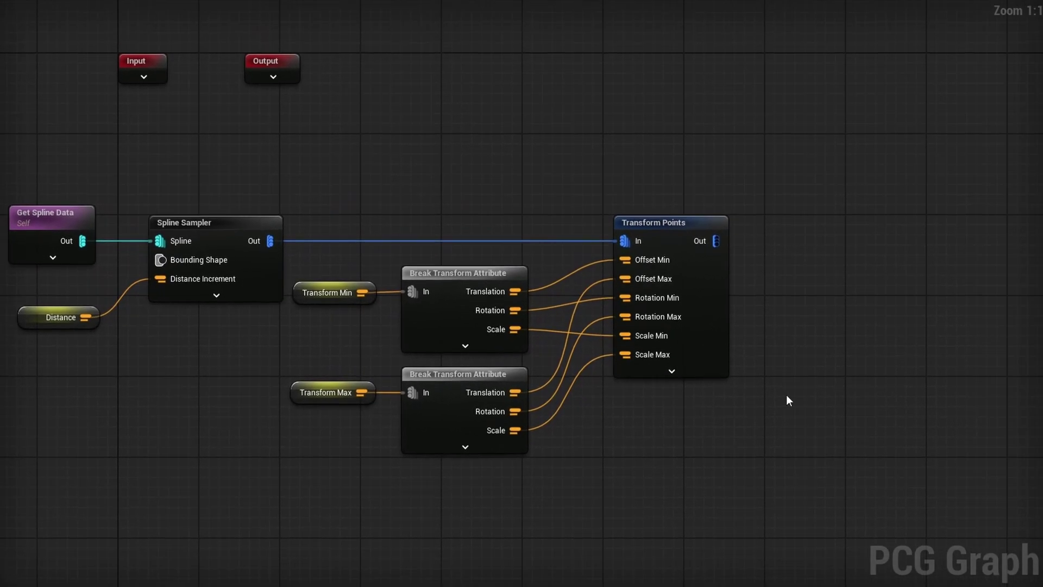
right_click(773, 378)
type("get mesh")
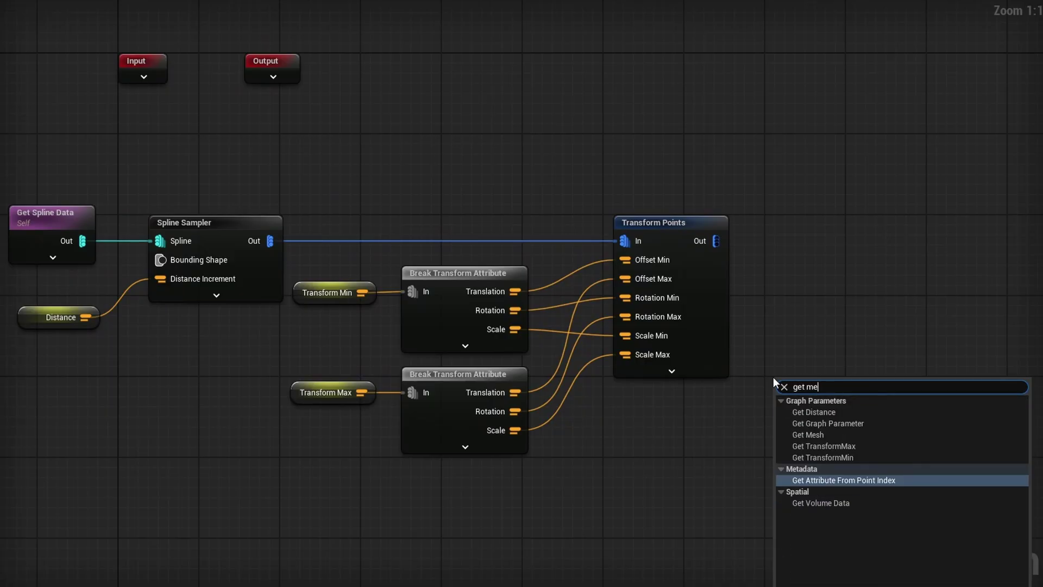
key("Return")
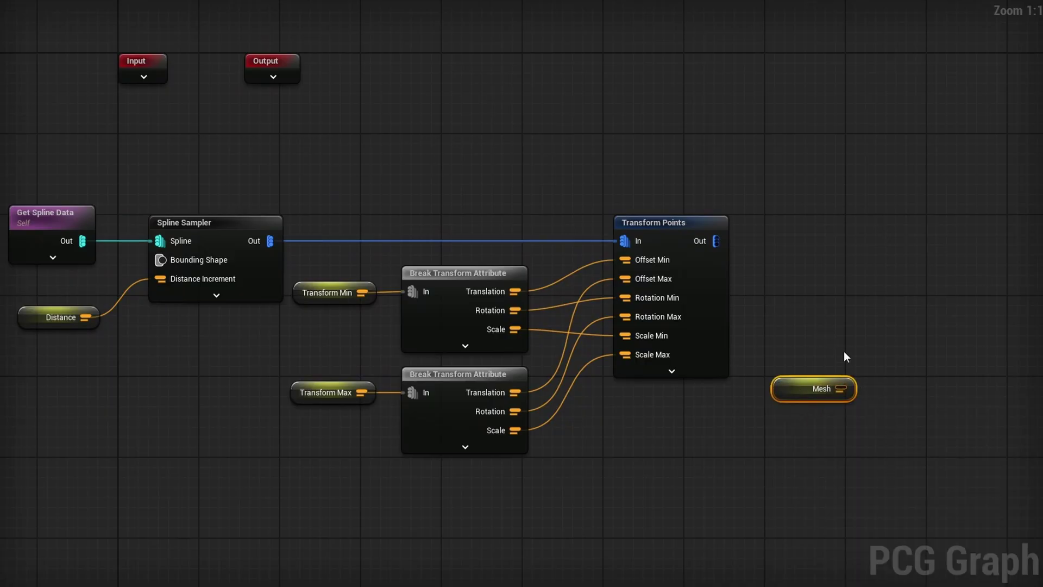
right_click_drag(843, 319, 771, 310)
- Add an Add Attribute node after Transform Points, fed by Mesh, with Output Target 'Mesh'
left_click_drag(644, 230, 856, 234)
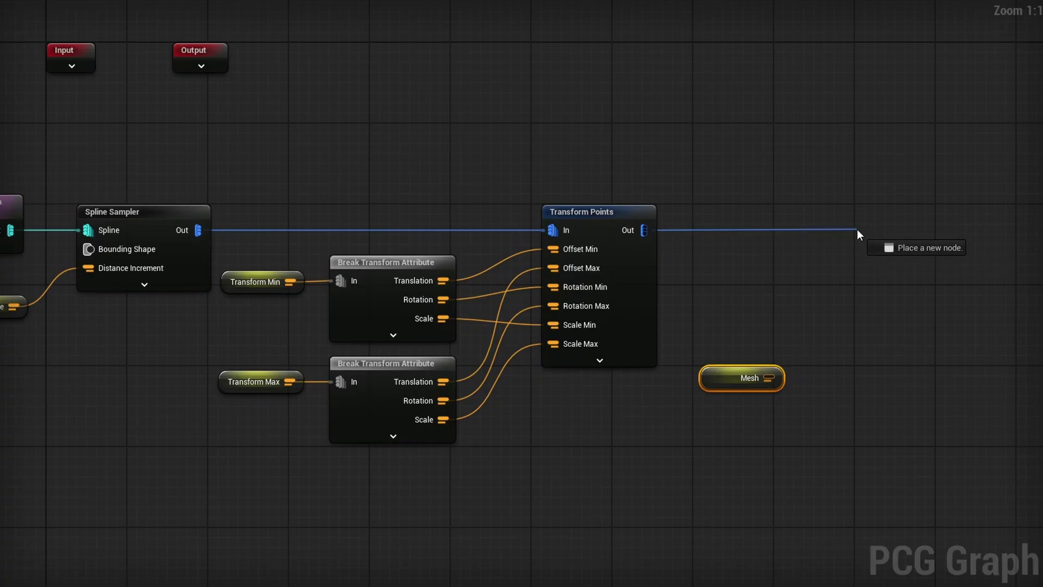
type("add attri")
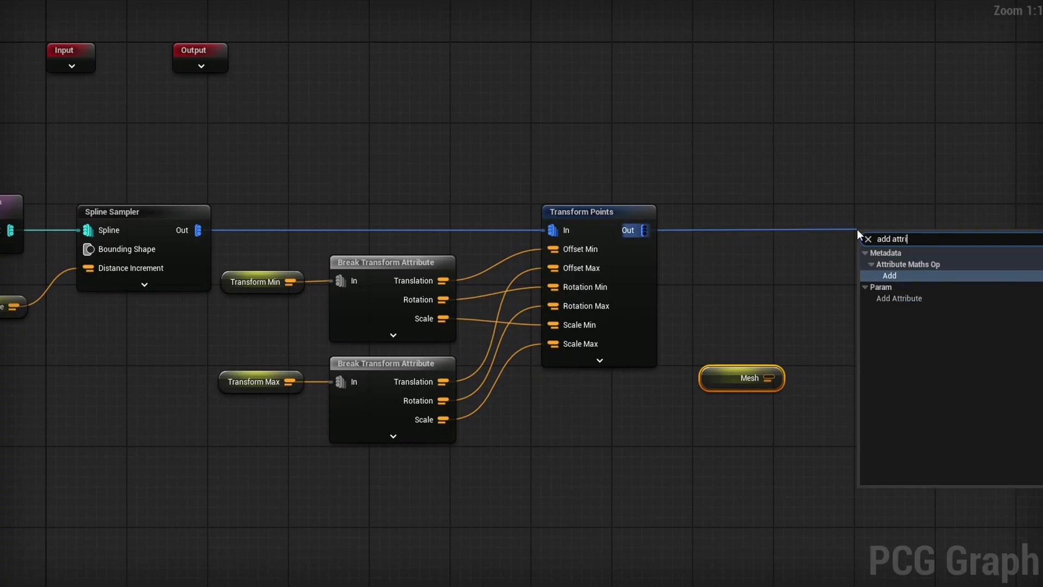
type("bute")
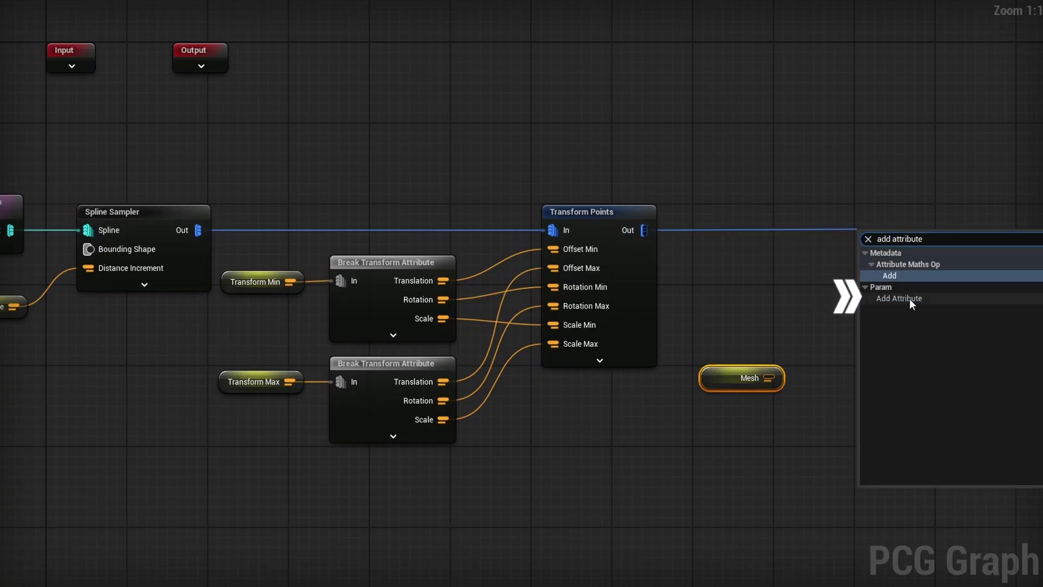
left_click(885, 298)
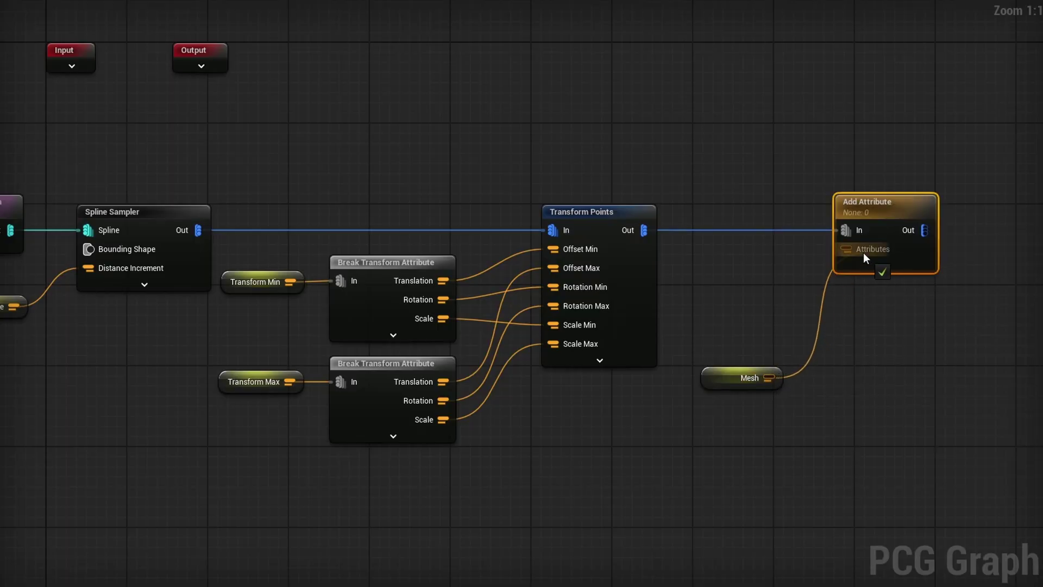
left_click_drag(863, 253, 863, 251)
left_click_drag(723, 386, 735, 285)
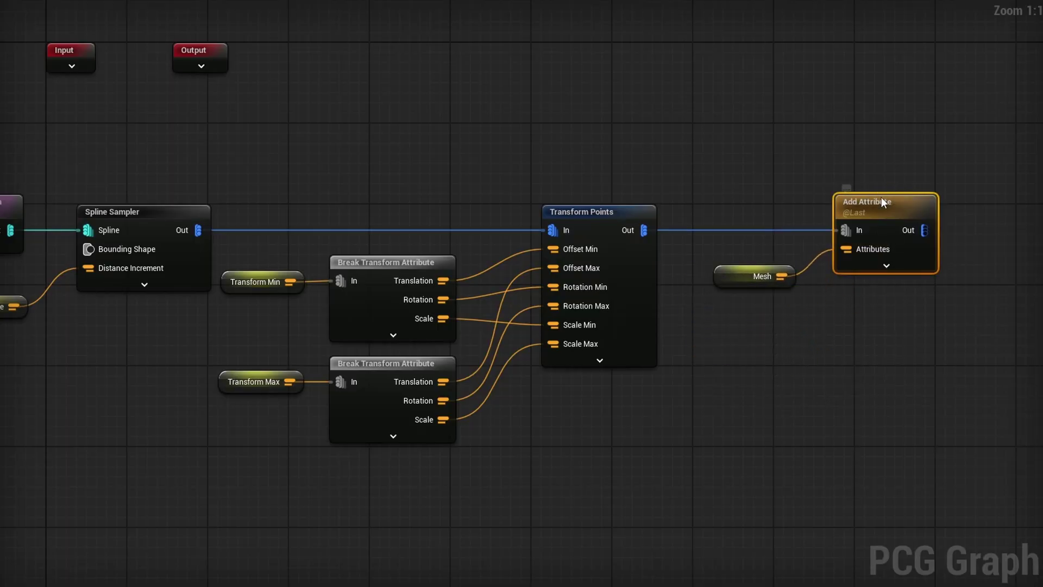
left_click(1024, 163)
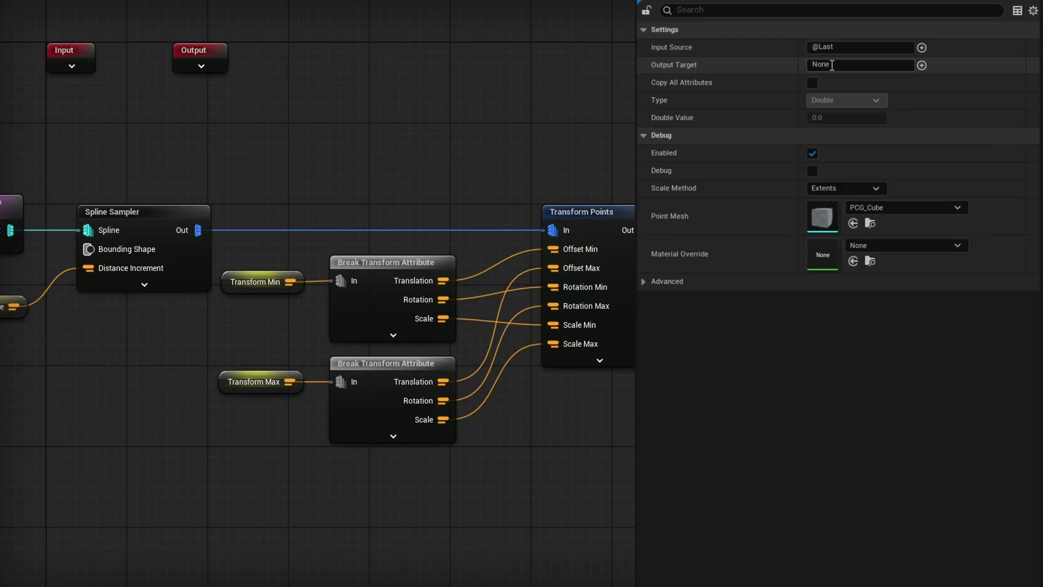
left_click(832, 65)
type("Mesh")
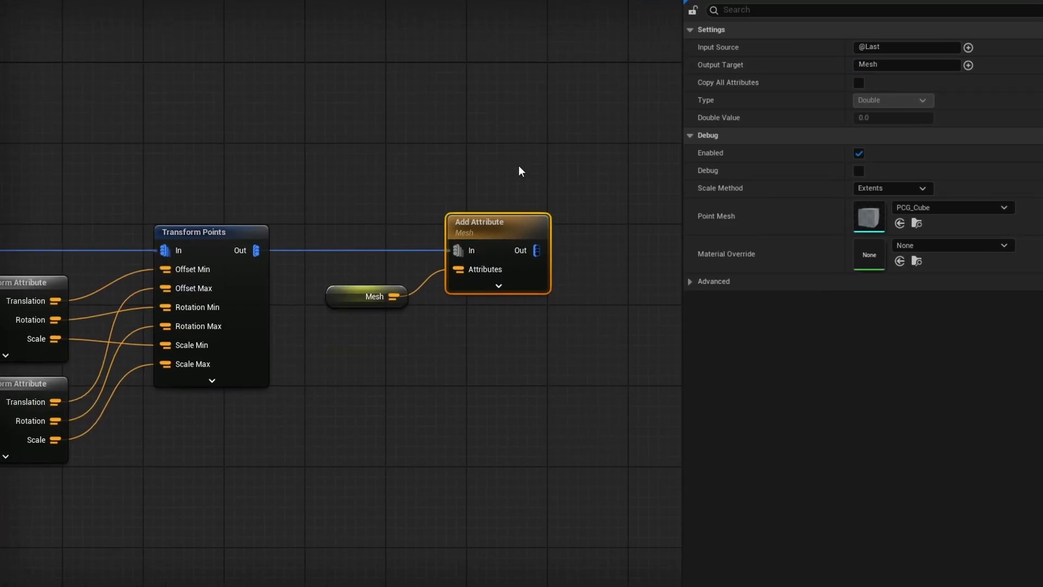
- Append a Static Mesh Spawner using PCGMeshSelectorByAttribute and edit its Attribute Name
left_click_drag(650, 246, 651, 247)
type("stati")
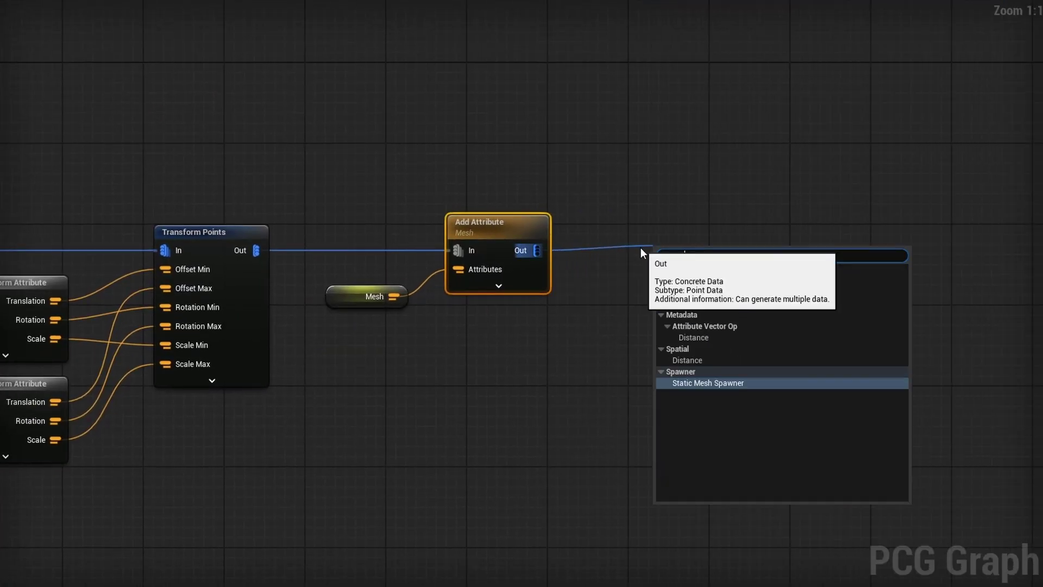
key("Return")
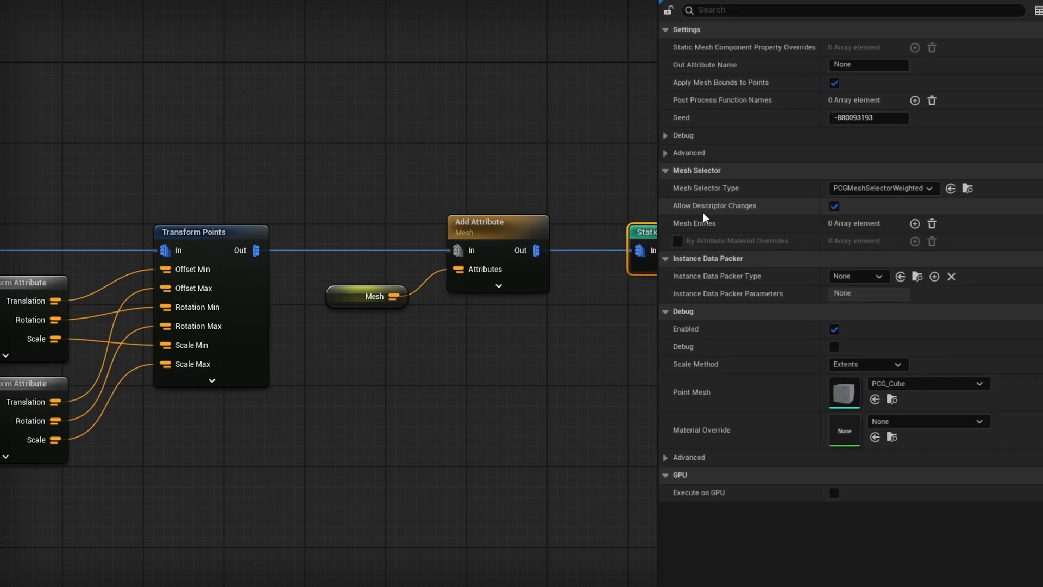
left_click(882, 190)
left_click(918, 227)
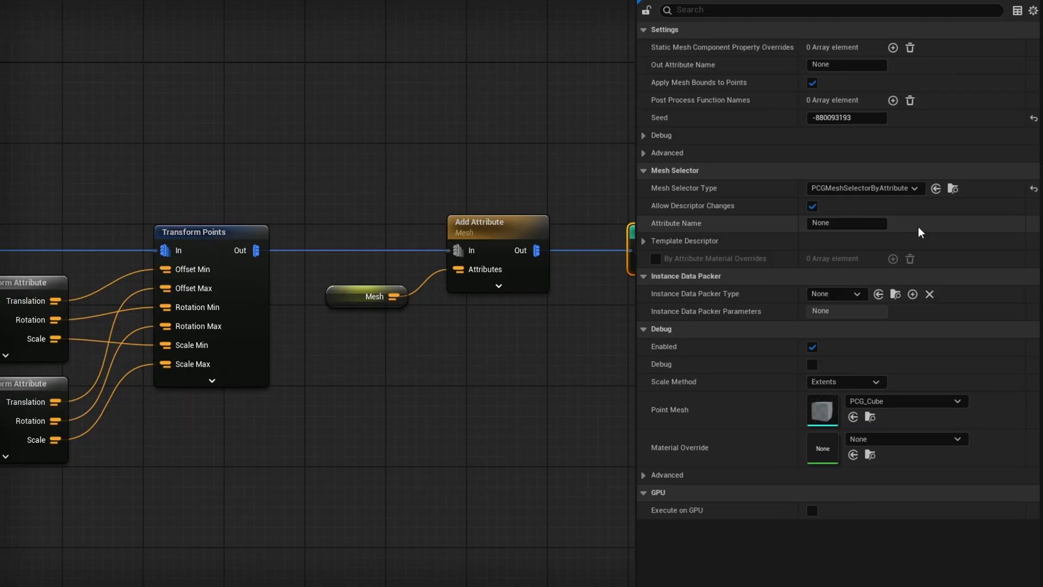
left_click(841, 223)
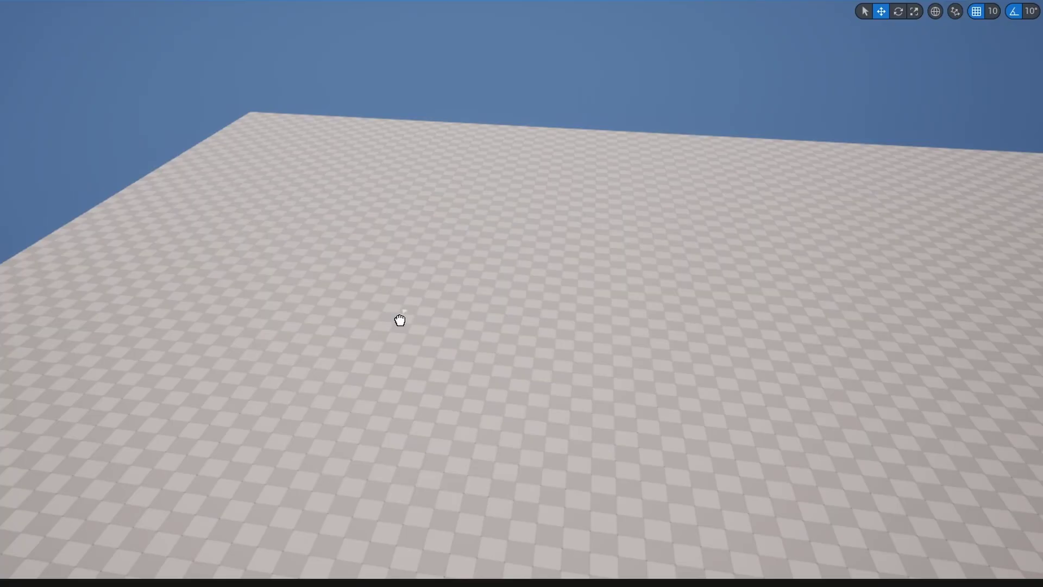
- Fly down to the floor, raise the BP_SplineTool actor slightly and slide it along X
right_click_drag(553, 369, 546, 366)
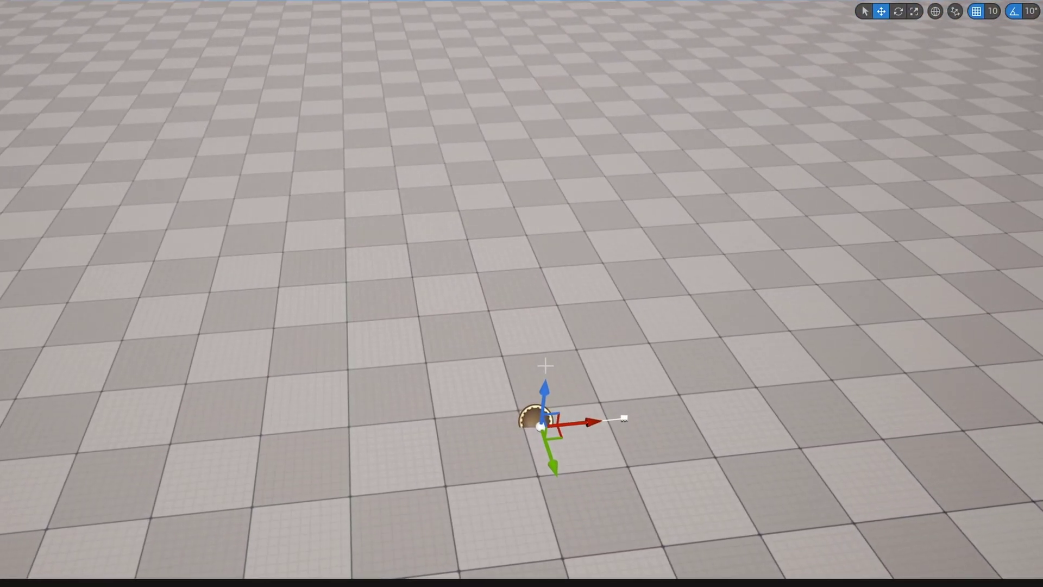
left_click_drag(544, 381, 541, 350)
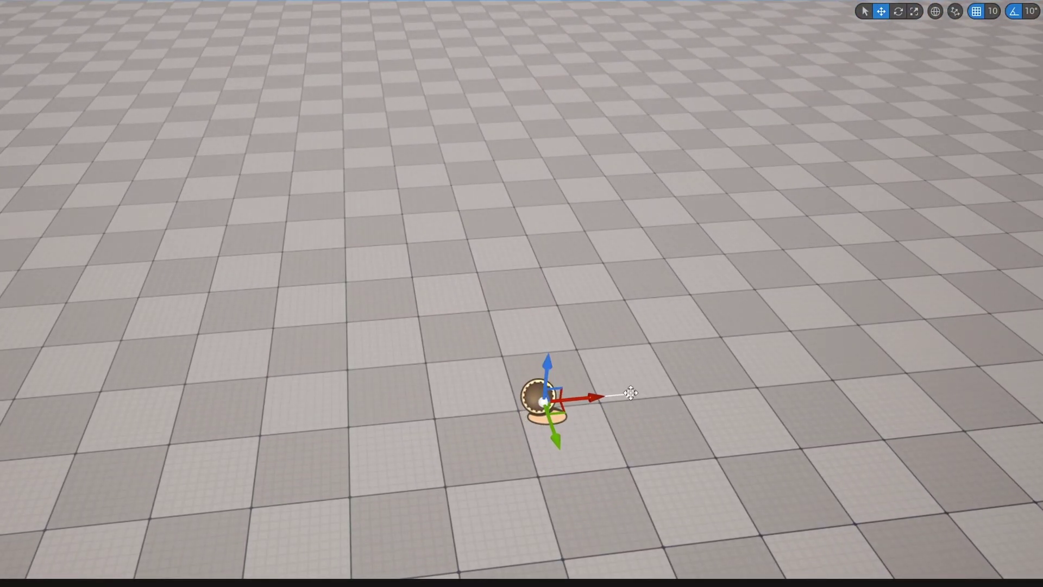
right_click_drag(630, 393, 543, 391)
left_click_drag(347, 312, 712, 313)
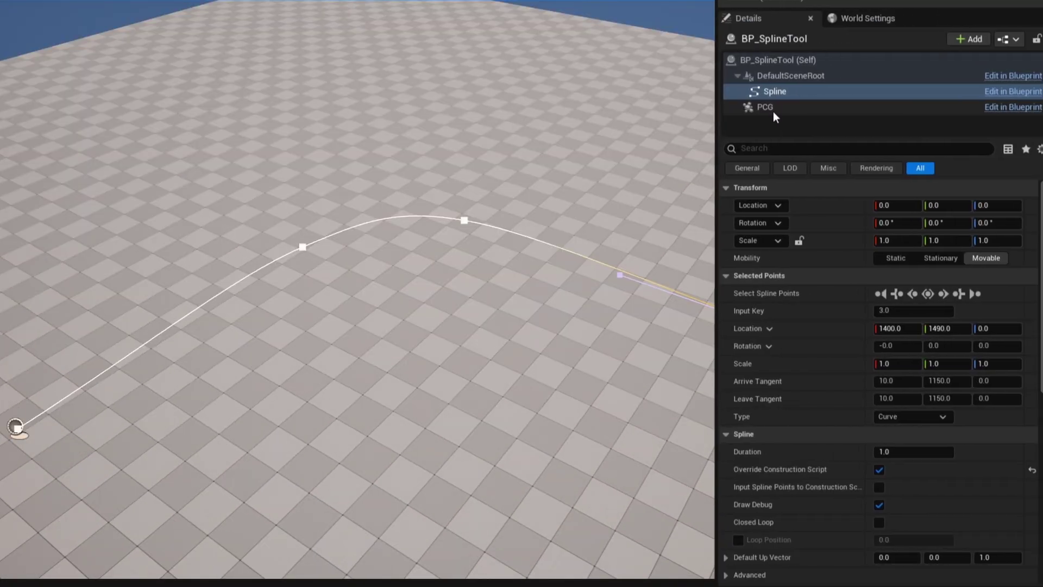
- Enable the PCG component's Mesh override and assign the concrete road barrier mesh
left_click(767, 108)
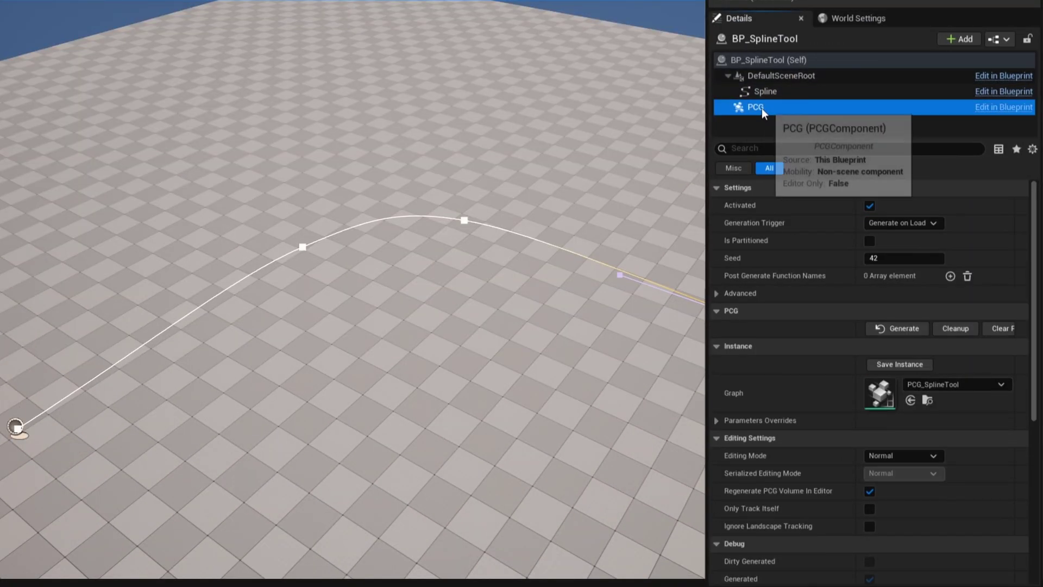
left_click(716, 420)
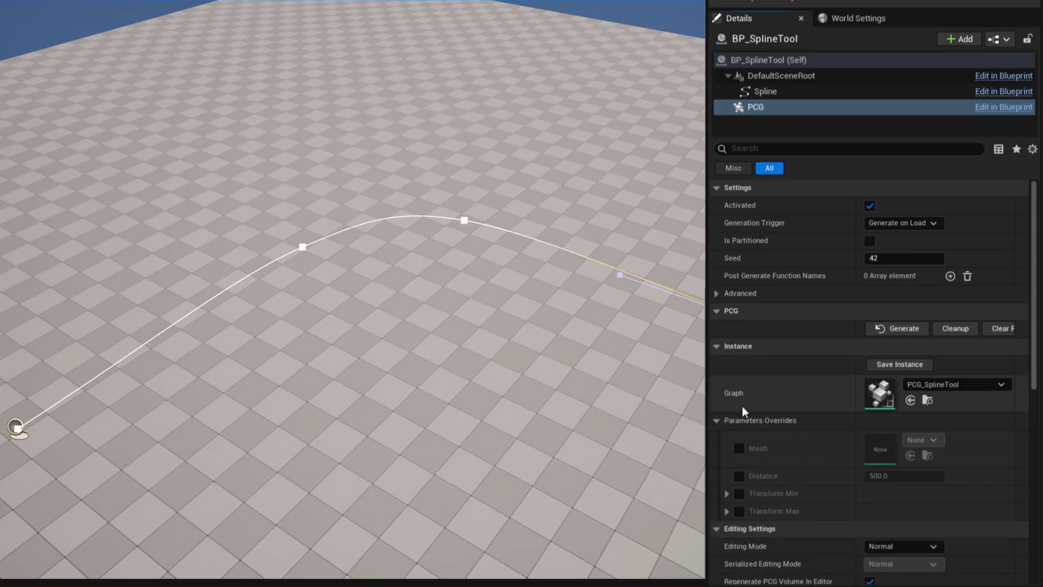
scroll(742, 407, "down", 3)
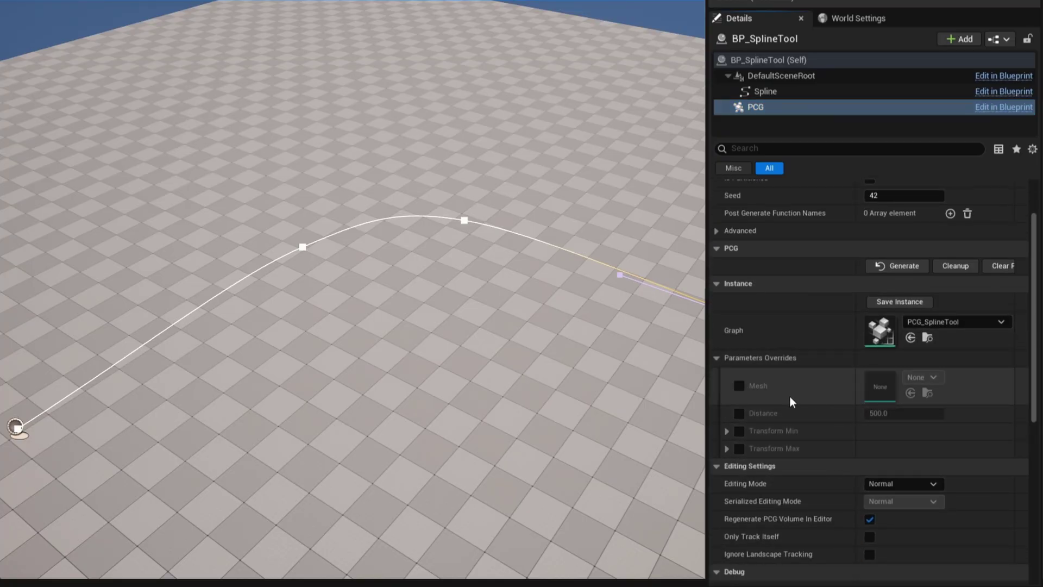
left_click(738, 386)
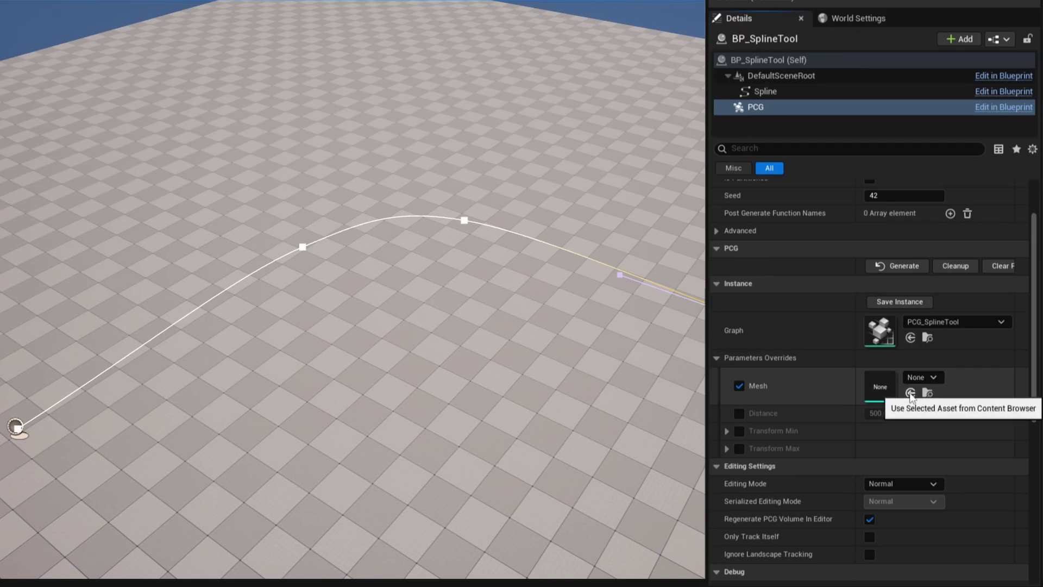
left_click(911, 393)
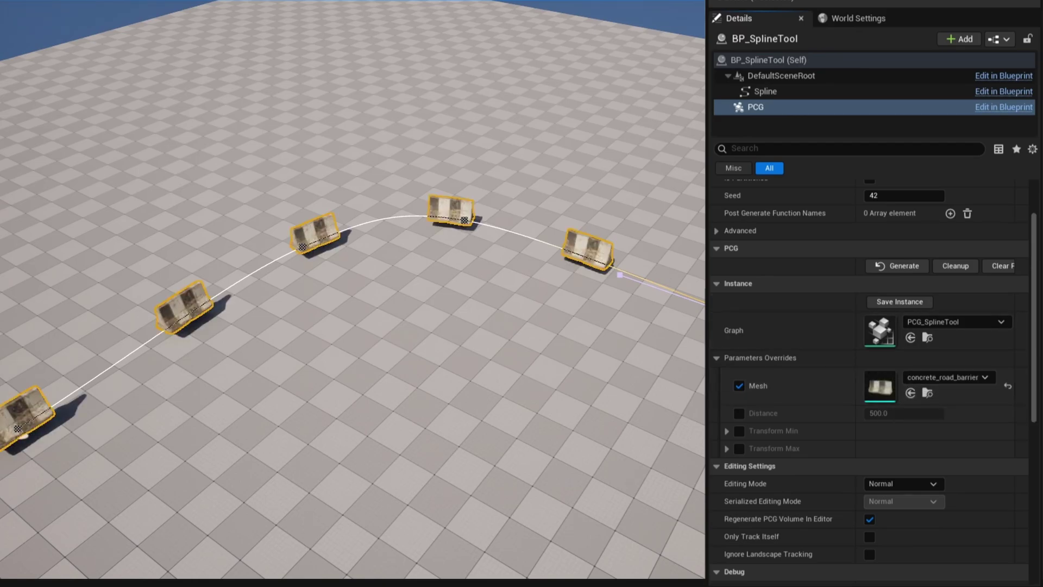
right_click_drag(354, 288, 353, 288)
- Enable the Distance override, trying 154 and 160 before settling on 170
left_click(739, 413)
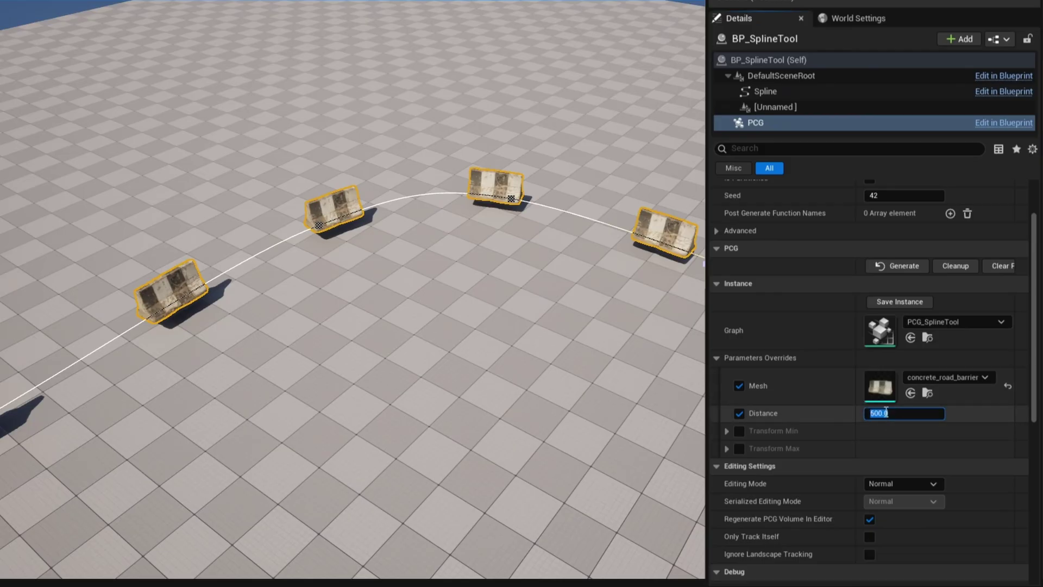
key("Return")
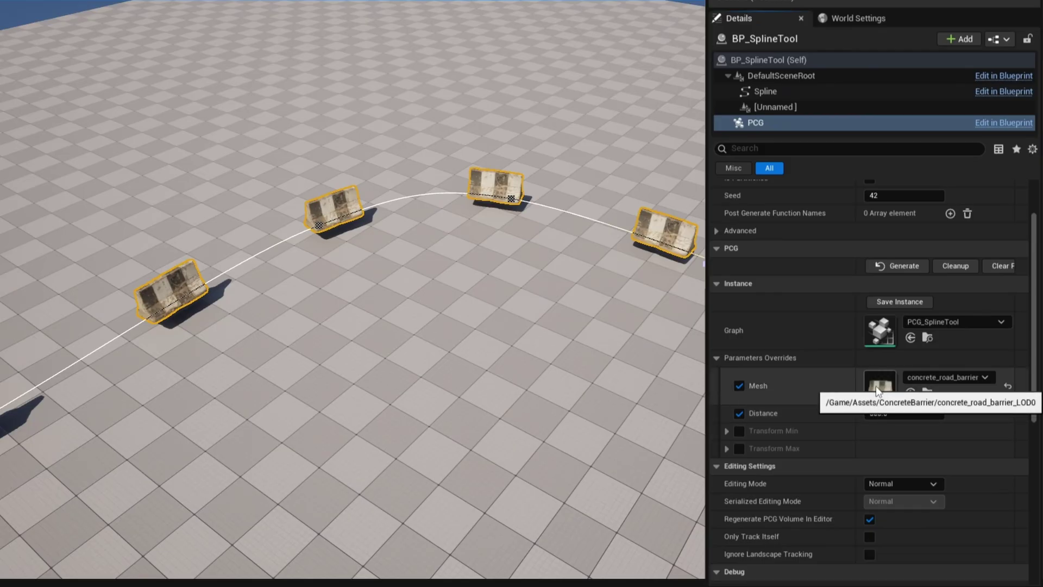
double_click(875, 385)
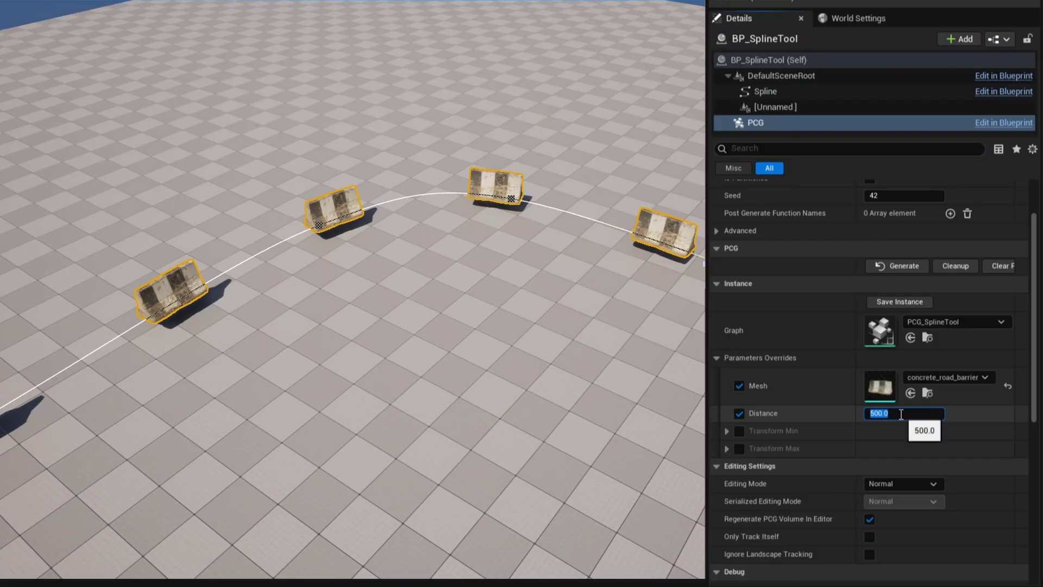
type("154")
key("Return")
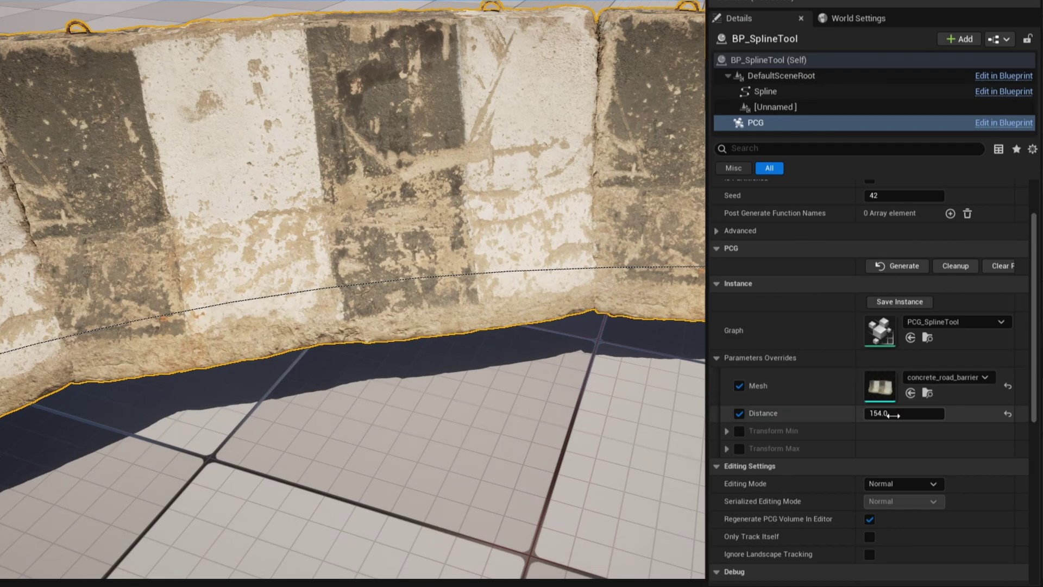
type("60")
key("Return")
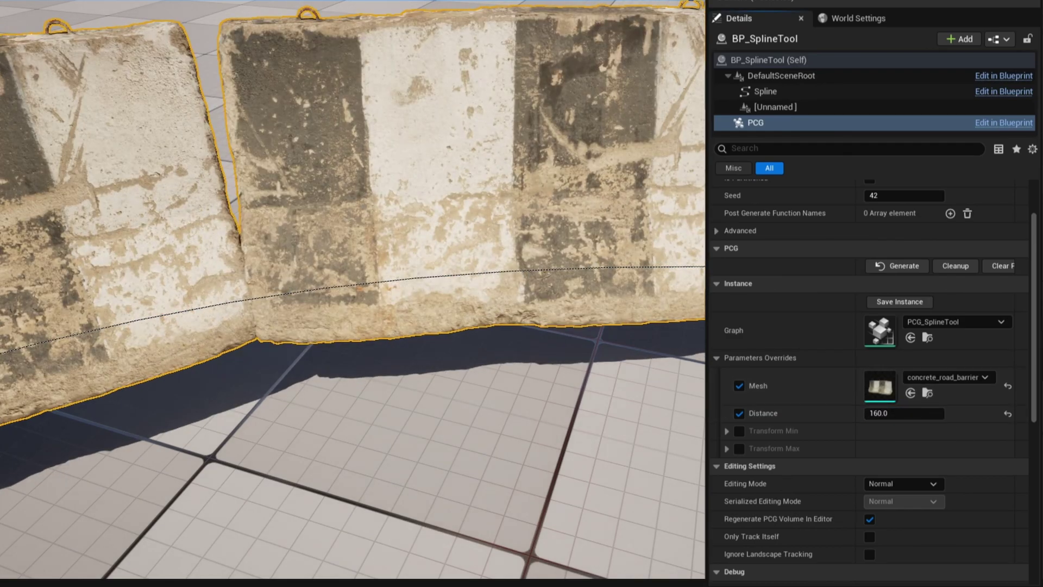
left_click(914, 414)
type("170")
key("Return")
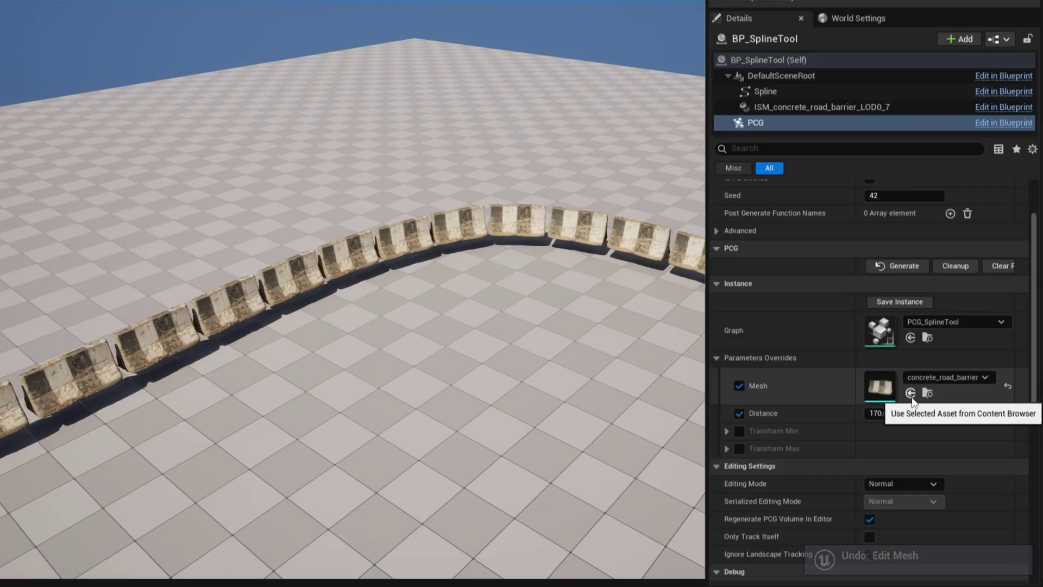
- Swap the mesh to the wooden pier section and set Distance to 250, then 240
left_click(910, 392)
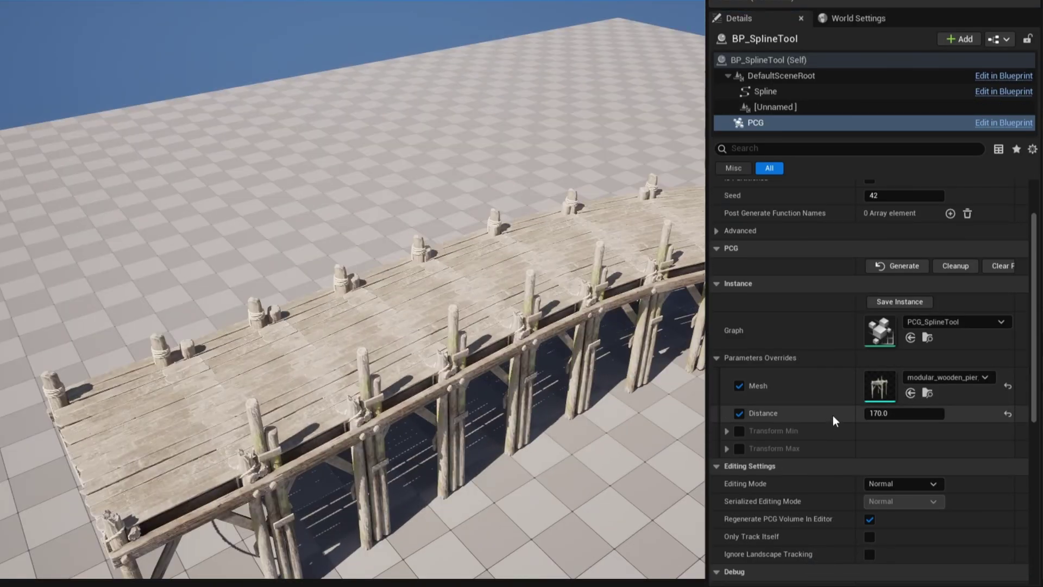
type("250")
key("Return")
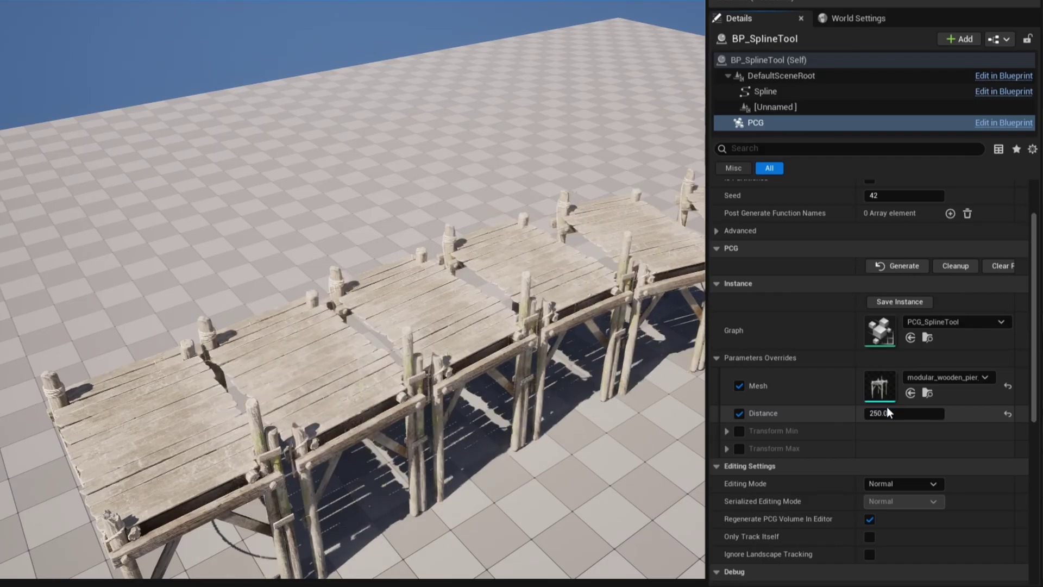
right_click_drag(447, 439, 617, 397)
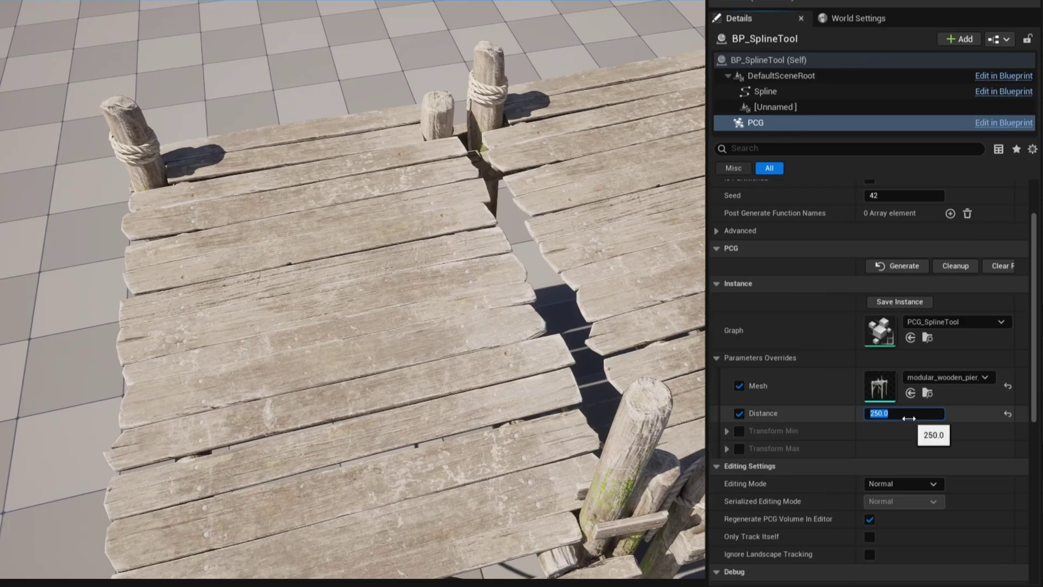
type("240")
key("Return")
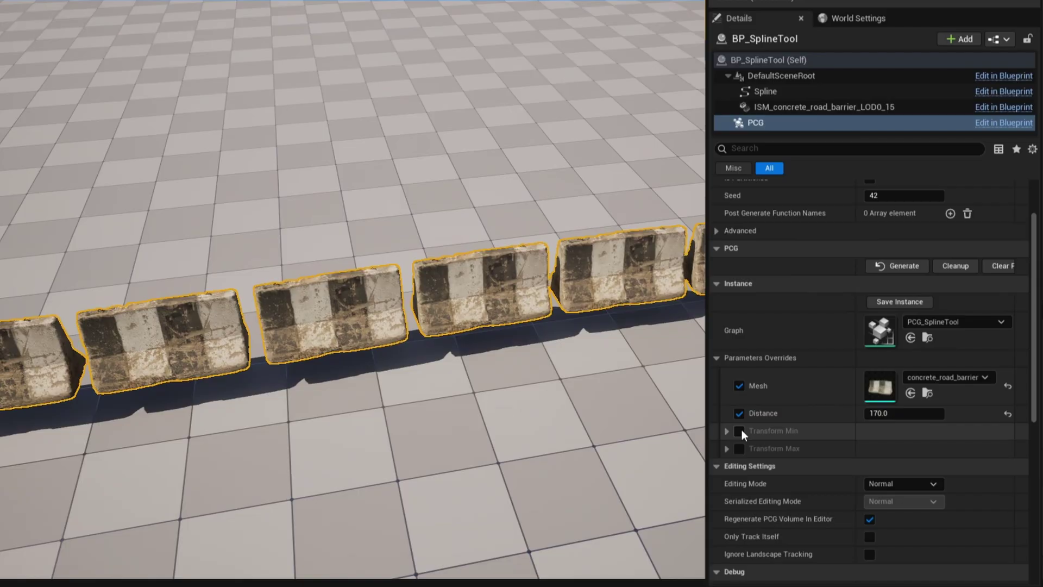
- Enable the Transform Min and Max overrides with Z rotation ranging from -5 to 5
left_click(739, 431)
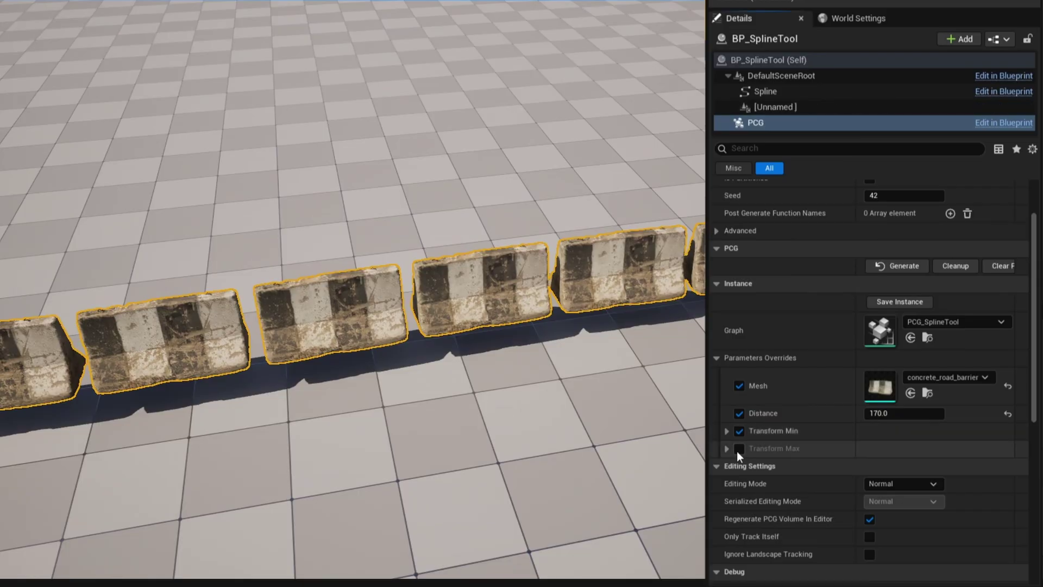
left_click(739, 448)
left_click(726, 430)
left_click(991, 536)
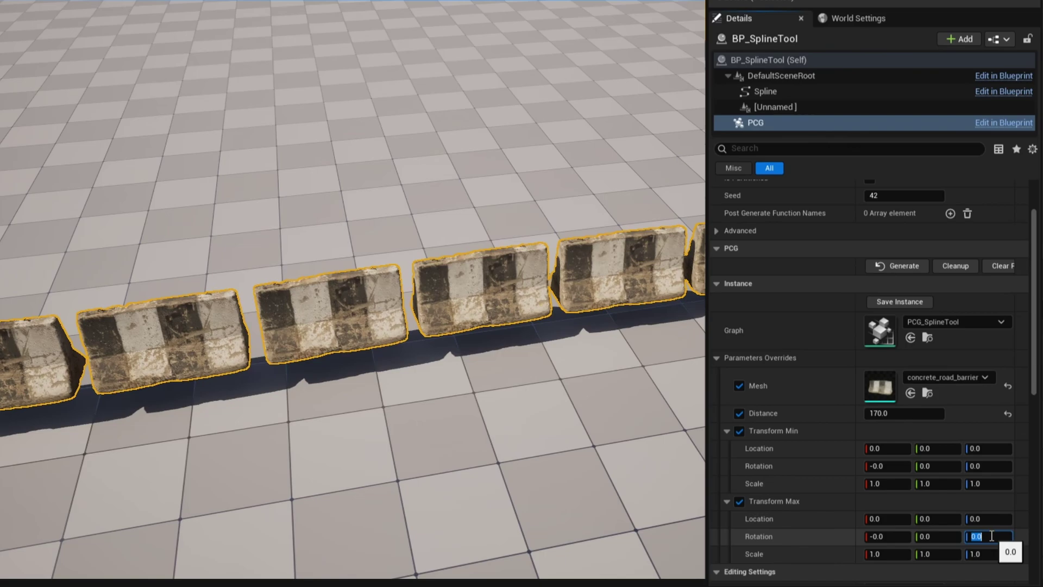
type("5")
key("Return")
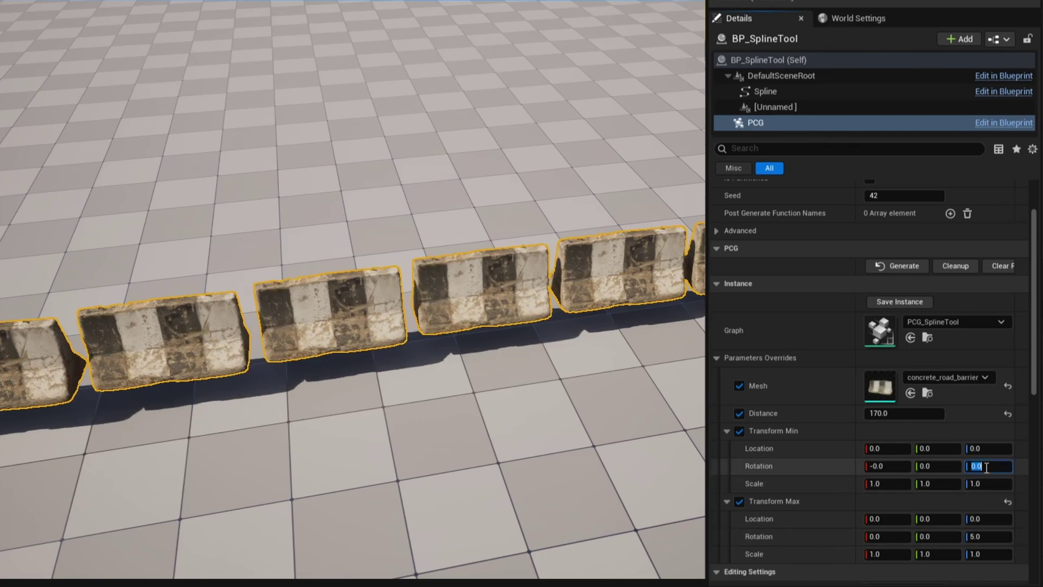
type("-5")
key("Return")
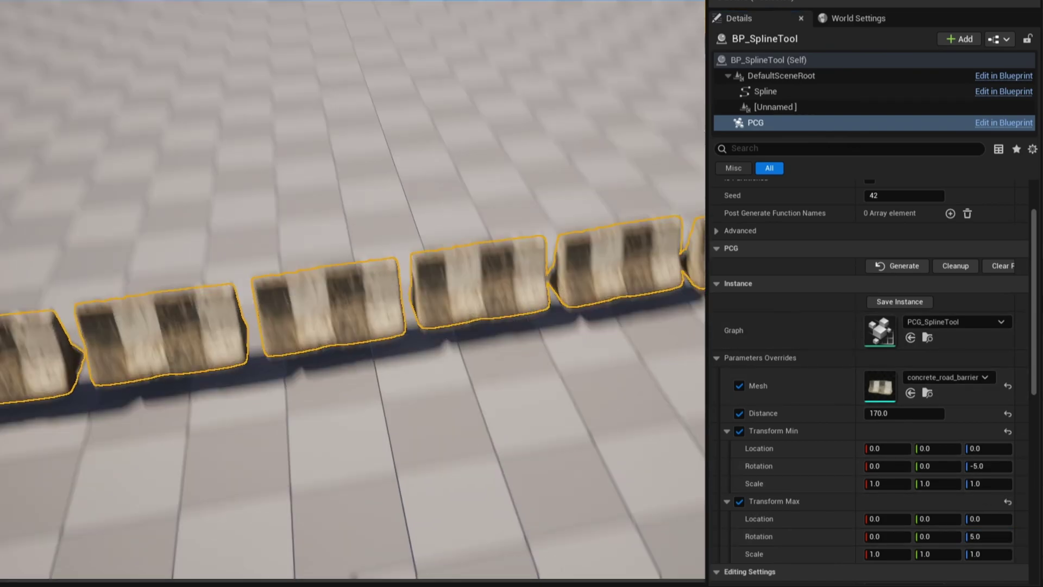
scroll(470, 295, "down", 3)
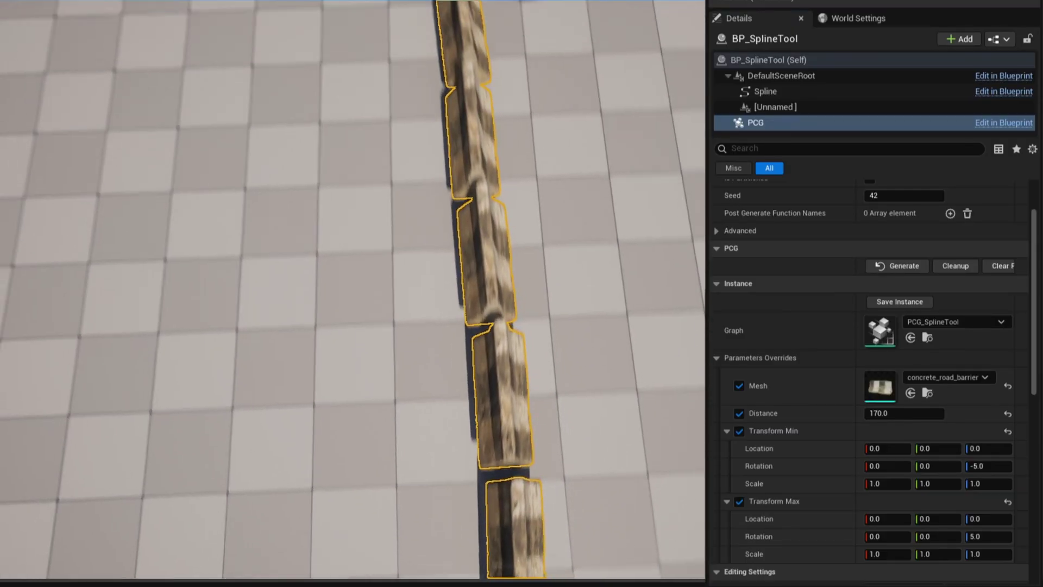
right_click_drag(525, 322, 489, 304)
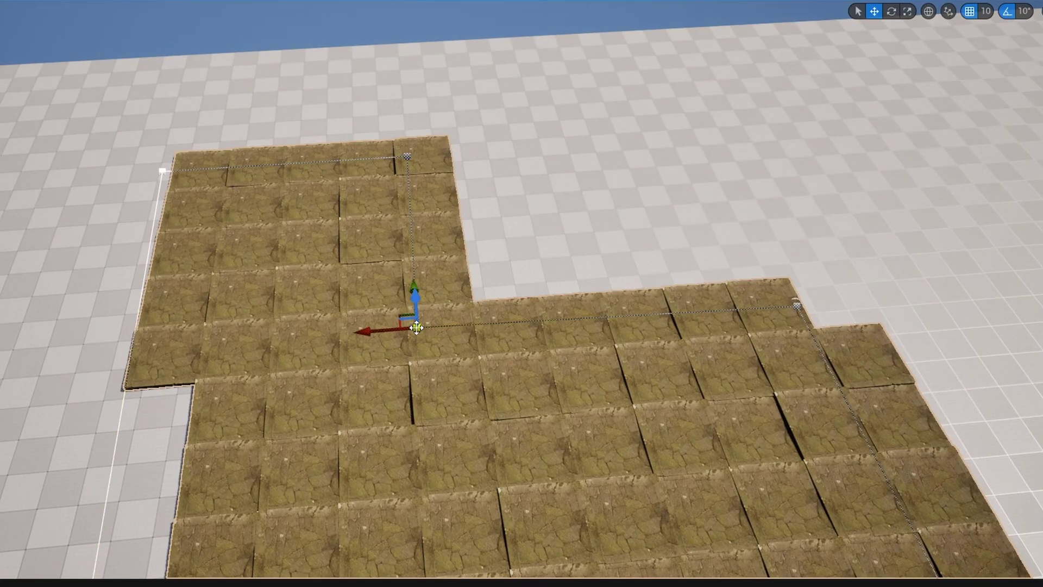
- Drag a spline point to extend the tiled floor, then rotate the floor upright into a wall
mouse_move(621, 173)
left_mouse_down()
mouse_move(624, 142)
mouse_move(959, 126)
left_mouse_up()
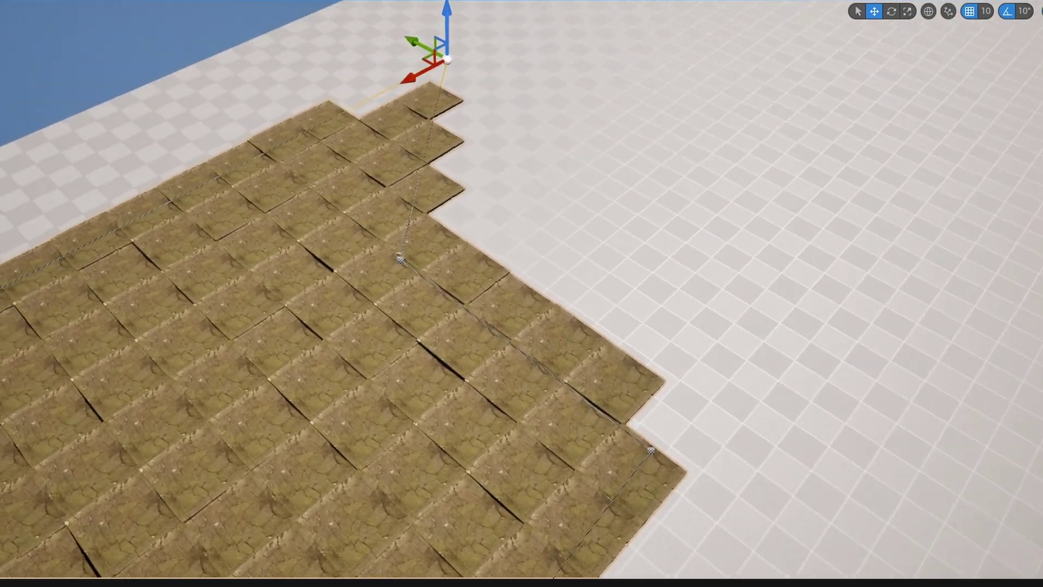
mouse_move(399, 186)
right_mouse_down()
mouse_move(583, 248)
mouse_move(389, 197)
mouse_move(274, 251)
mouse_move(932, 371)
mouse_move(496, 425)
mouse_move(708, 254)
right_mouse_up()
left_click(708, 253)
left_click(543, 295)
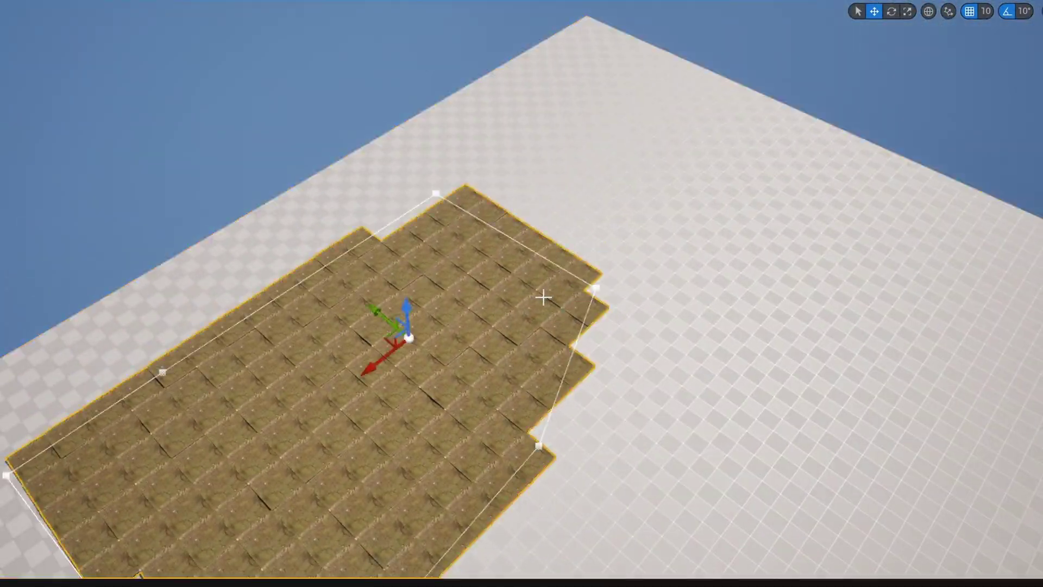
right_click_drag(543, 295, 522, 326)
key("e")
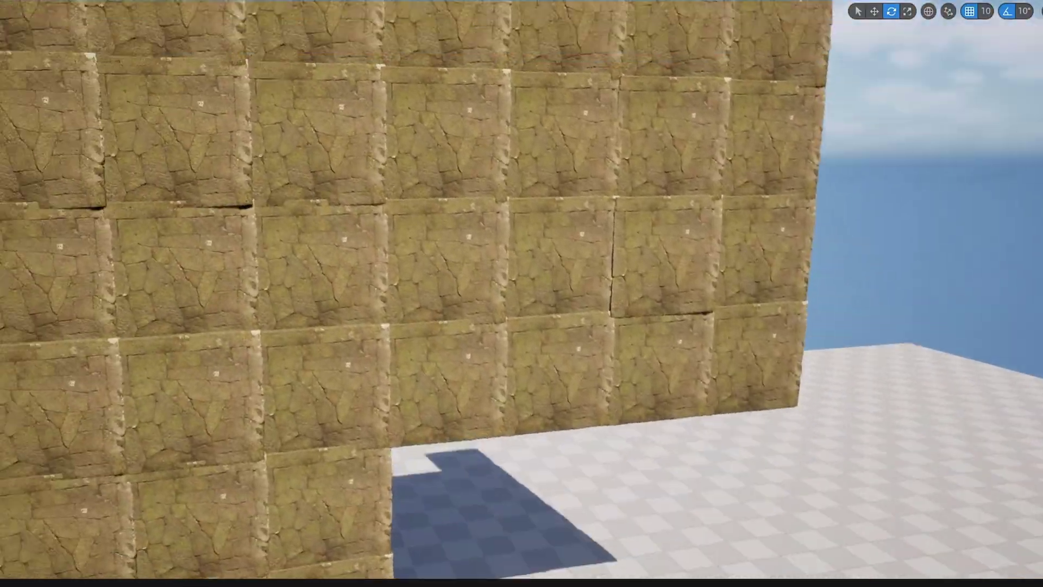
right_click_drag(665, 376, 666, 376)
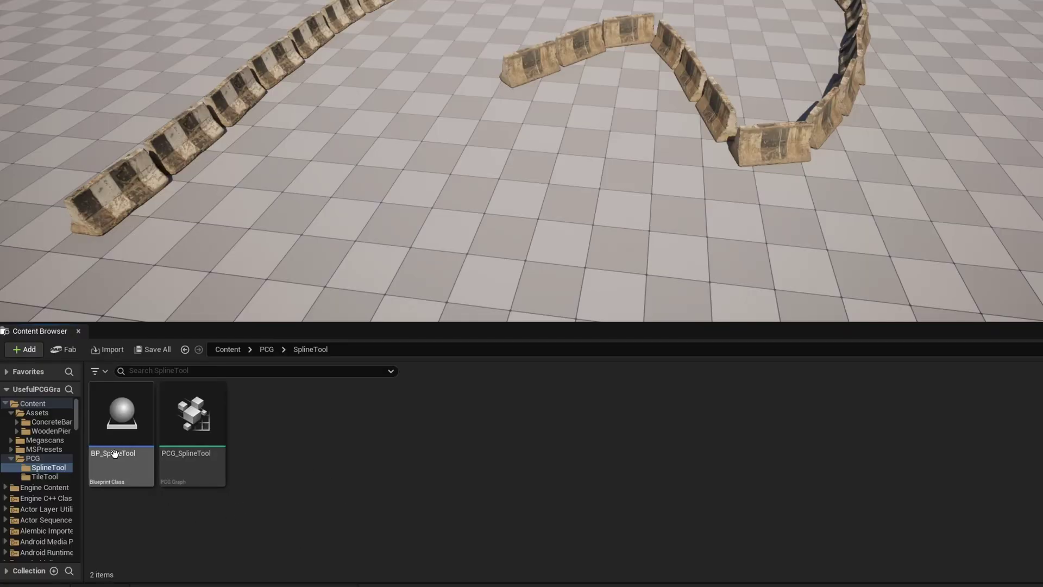
- Duplicate both spline tool assets and move the copies into the TileTool folder
left_click(122, 413)
left_click(193, 413, "ctrl")
key("ctrl+d")
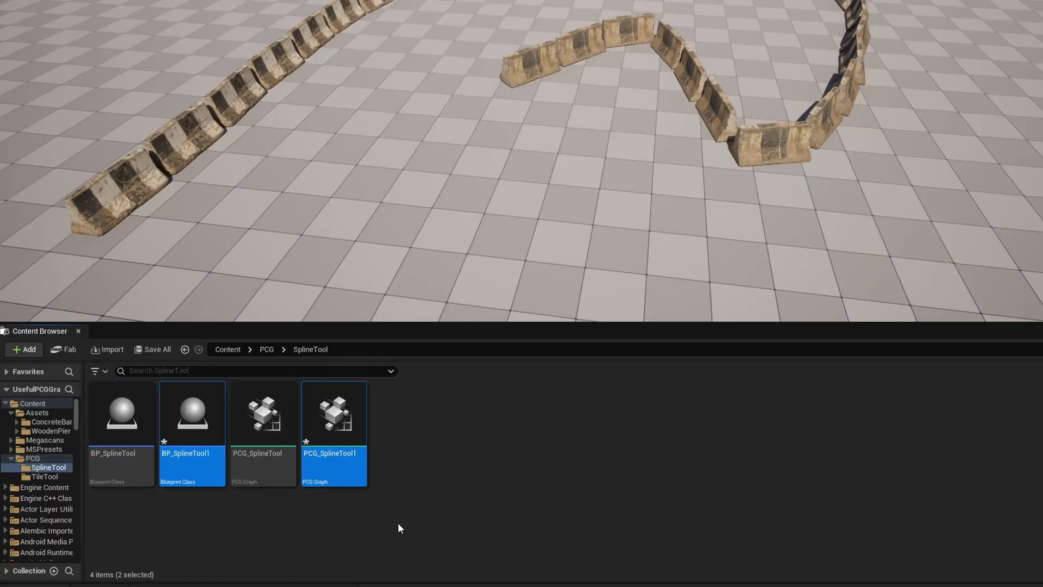
left_click_drag(189, 470, 76, 480)
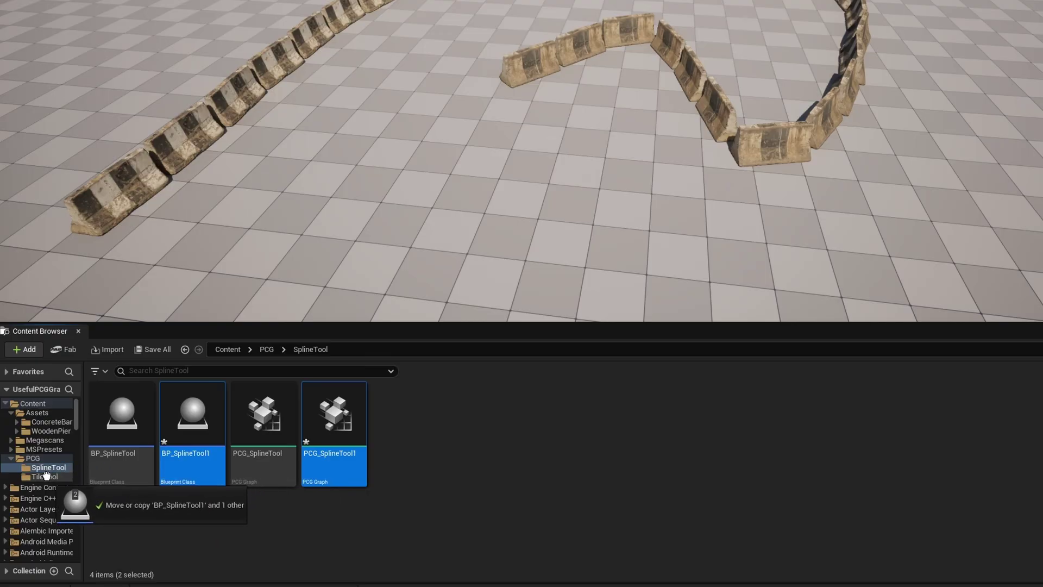
left_click(78, 500)
left_click(49, 477)
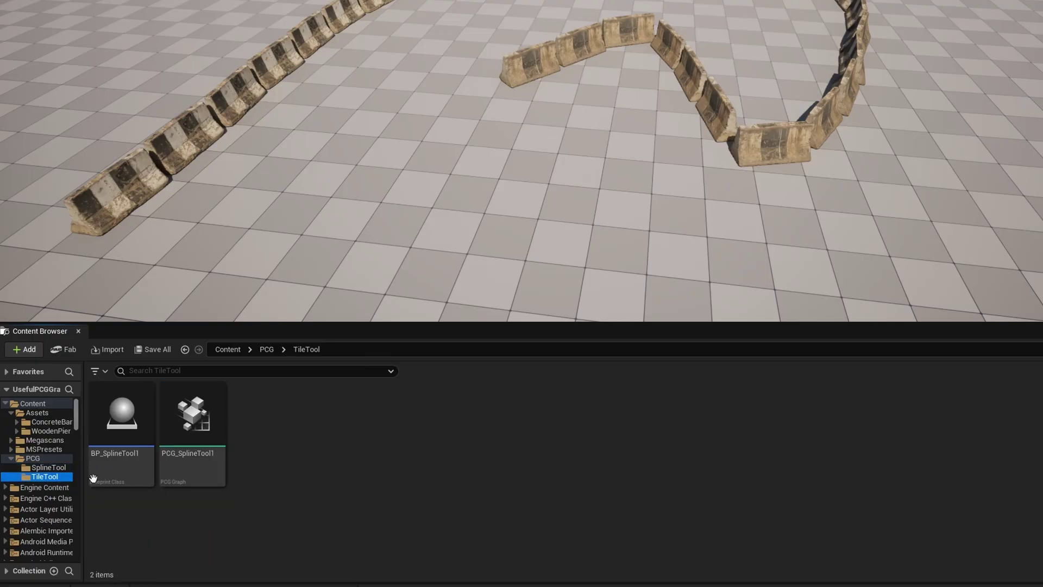
- Rename the copies BP_TileTool and PCG_TileTool, then open BP_TileTool
left_click(113, 457)
left_click(113, 455)
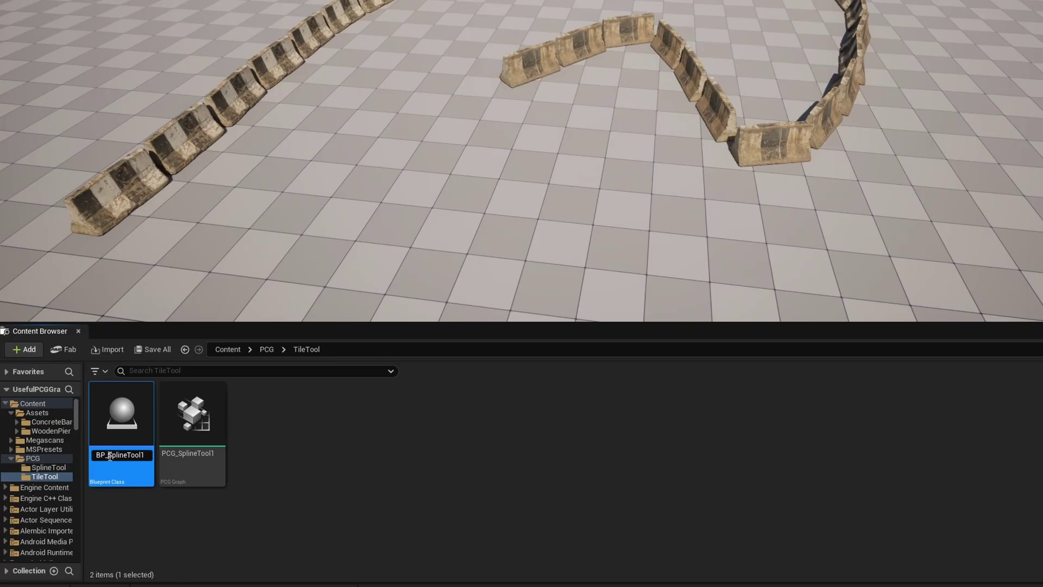
type("TileTool")
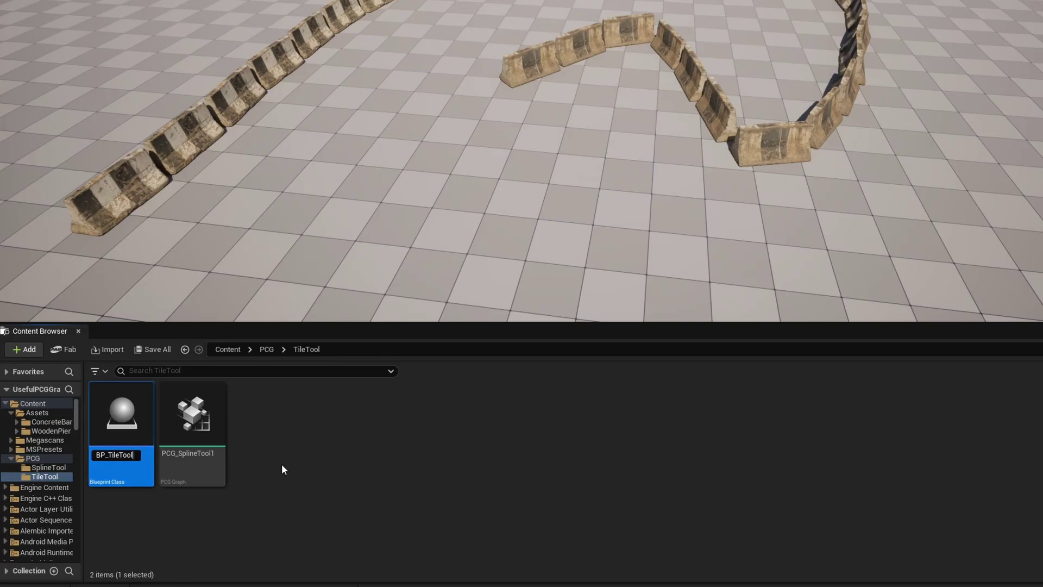
key("Return")
left_click(223, 457)
left_click(206, 459)
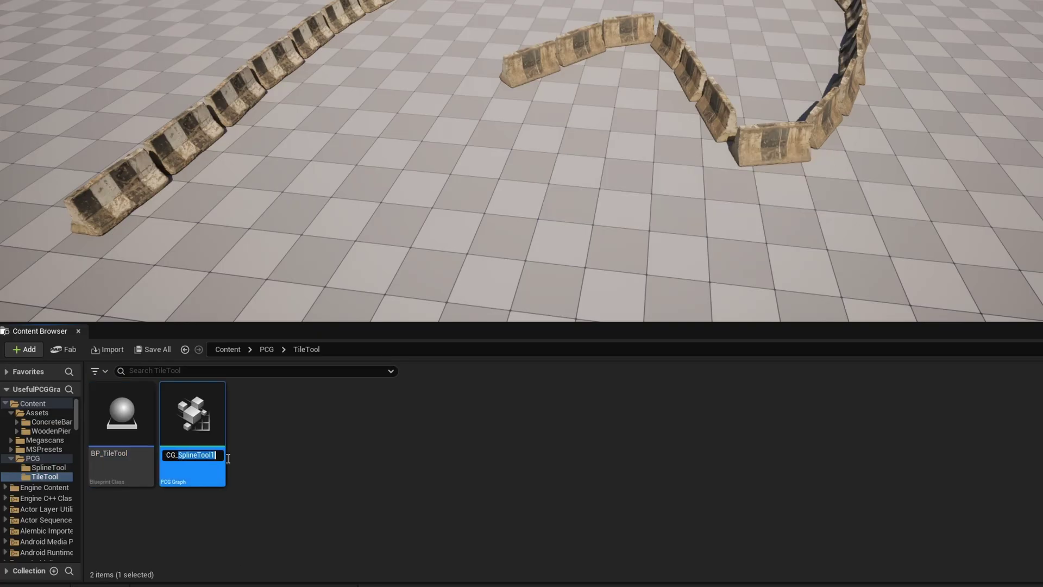
type("TileTool")
double_click(121, 412)
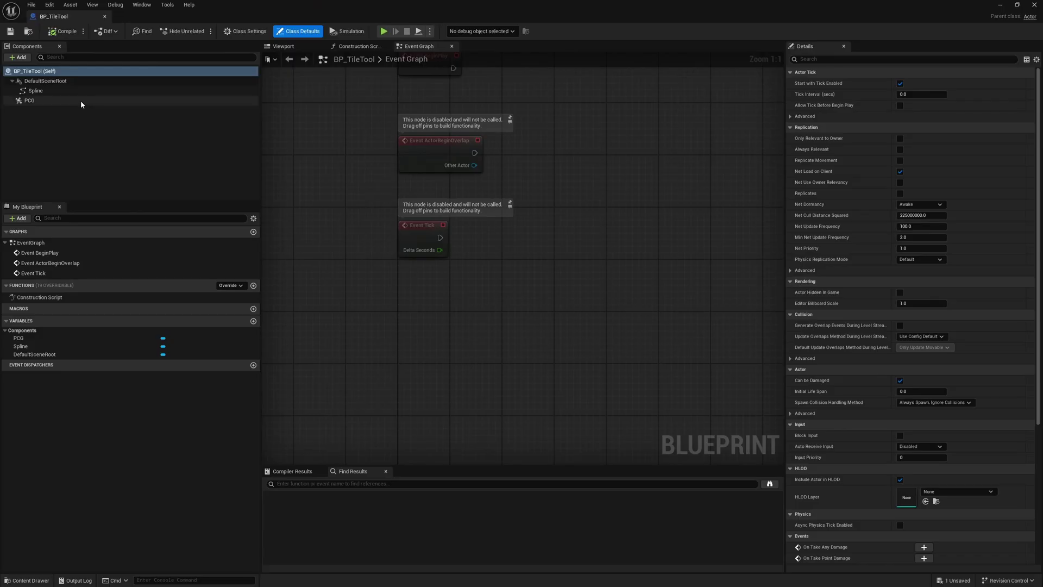
- Select BP_TileTool's PCG component, switch to its Viewport and select the spline's end point
left_click(82, 102)
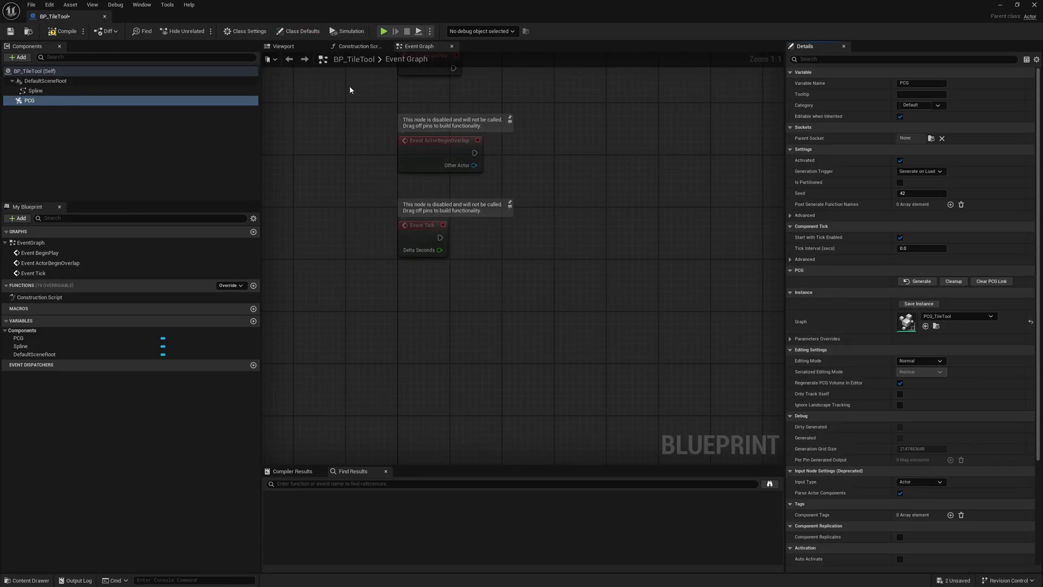
left_click(283, 46)
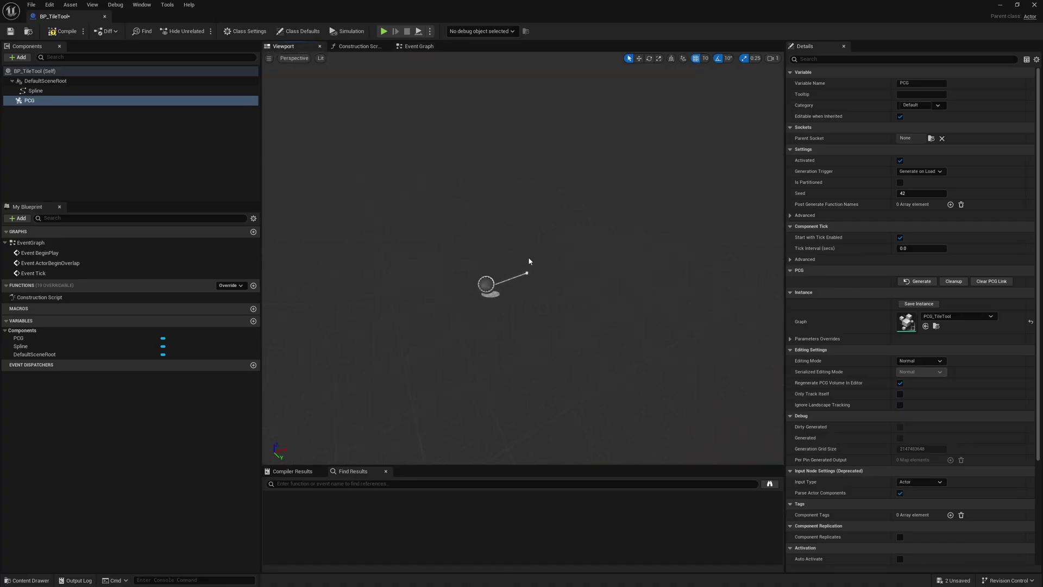
left_click(525, 271)
scroll(532, 296, "up", 3)
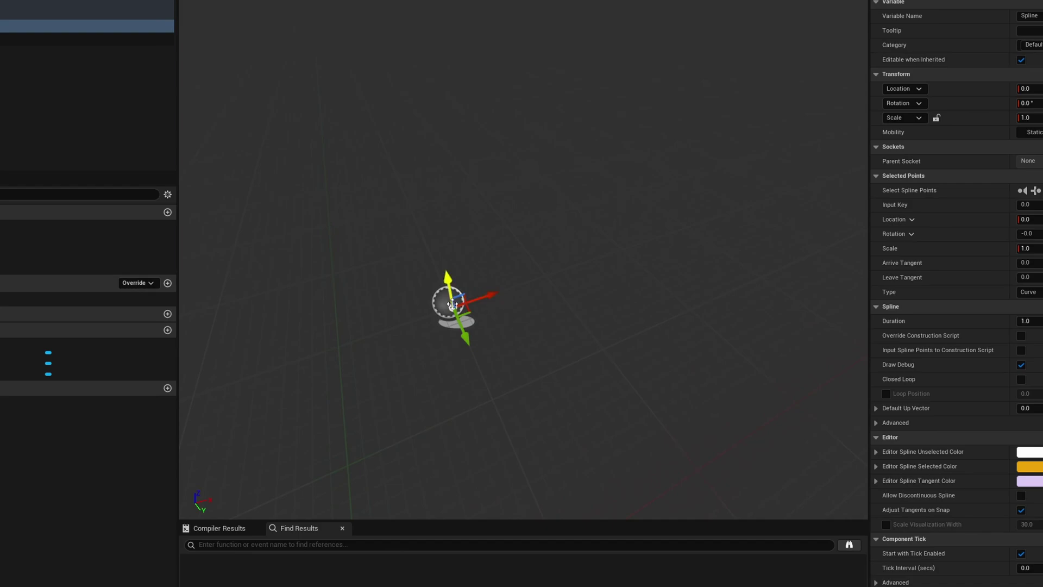
- Regenerate the spline as a square with a side length of 1000
right_click(453, 307)
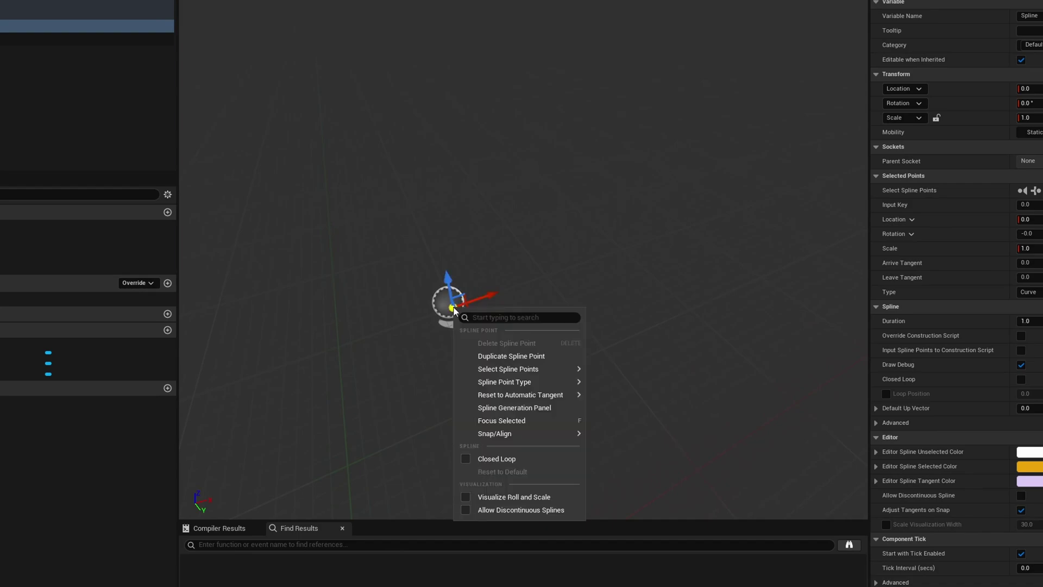
left_click(532, 413)
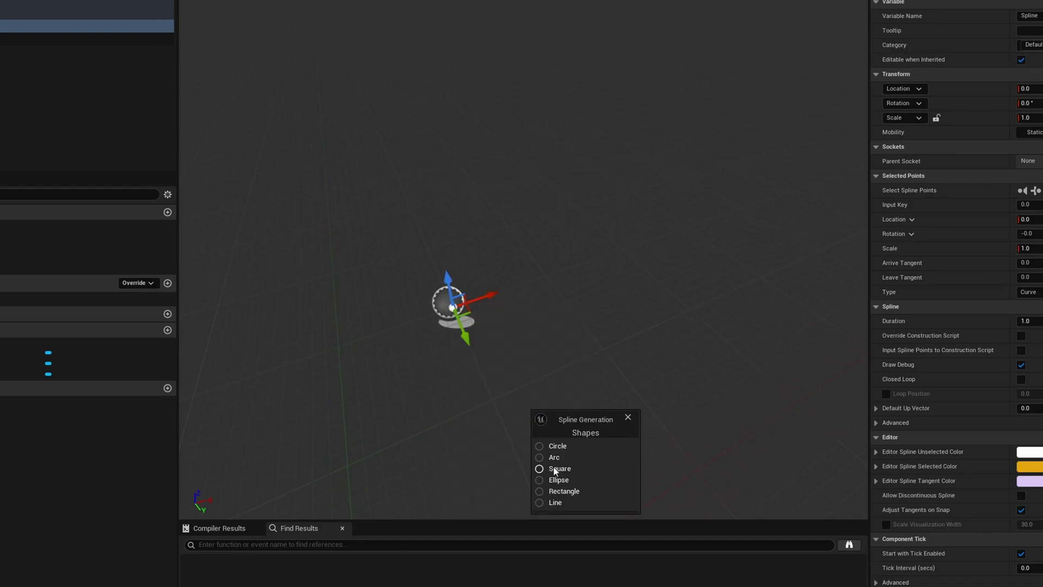
left_click(555, 470)
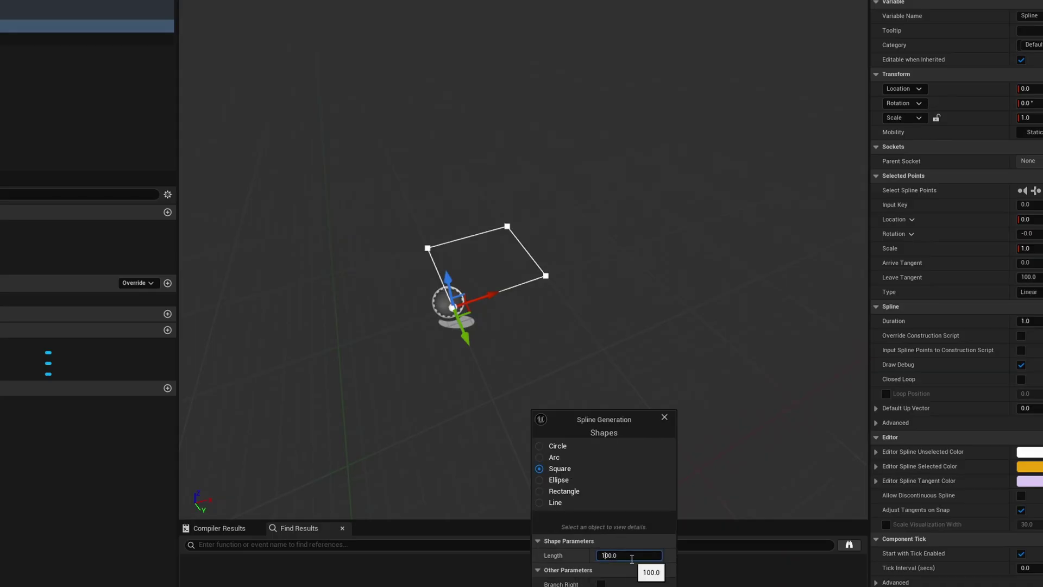
type("0")
key("Return")
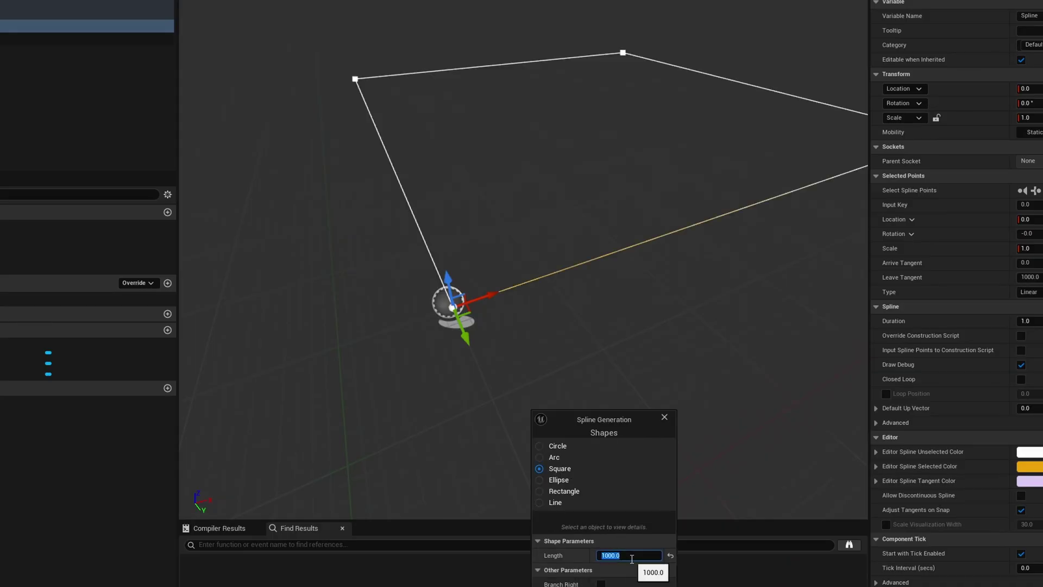
key("Escape")
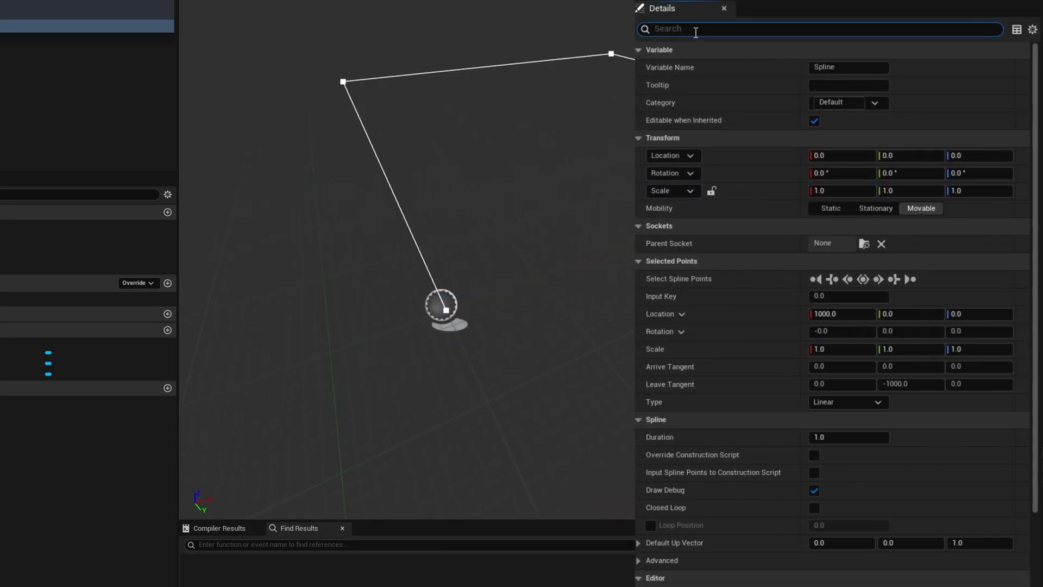
- Close the spline loop and set the point at input key 3 to Linear
type("clo")
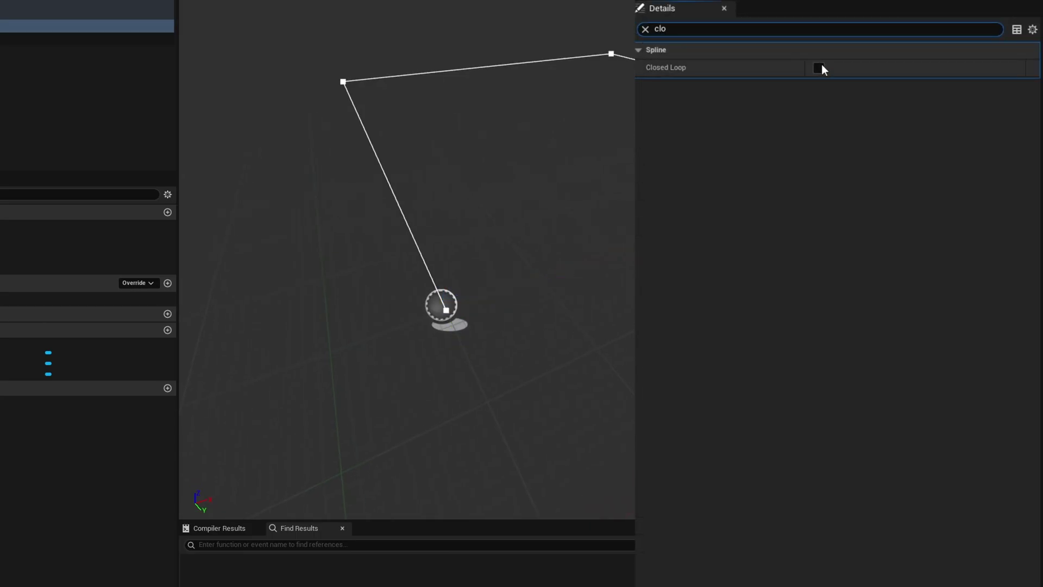
left_click(819, 67)
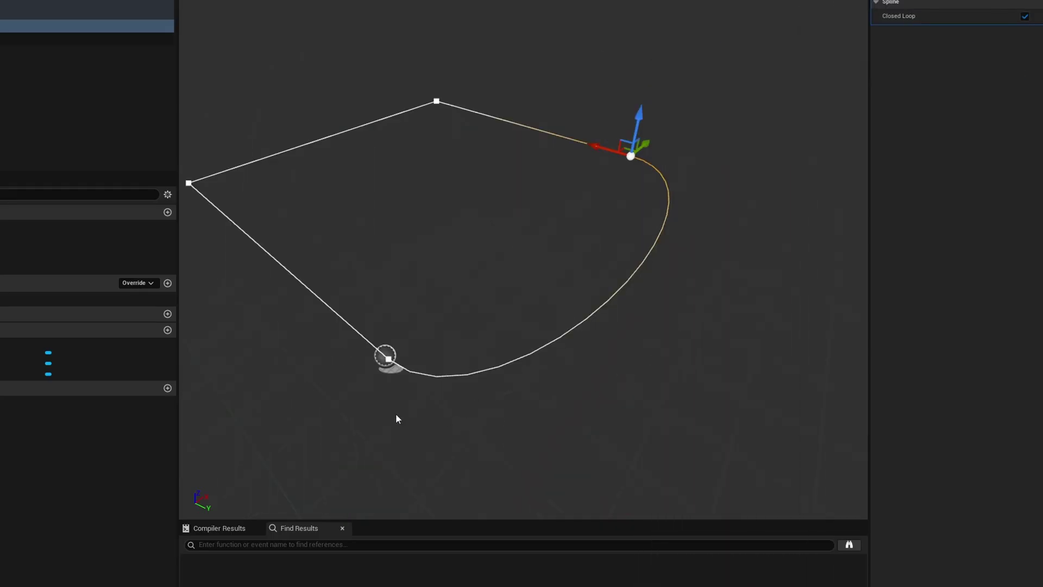
left_click(418, 353)
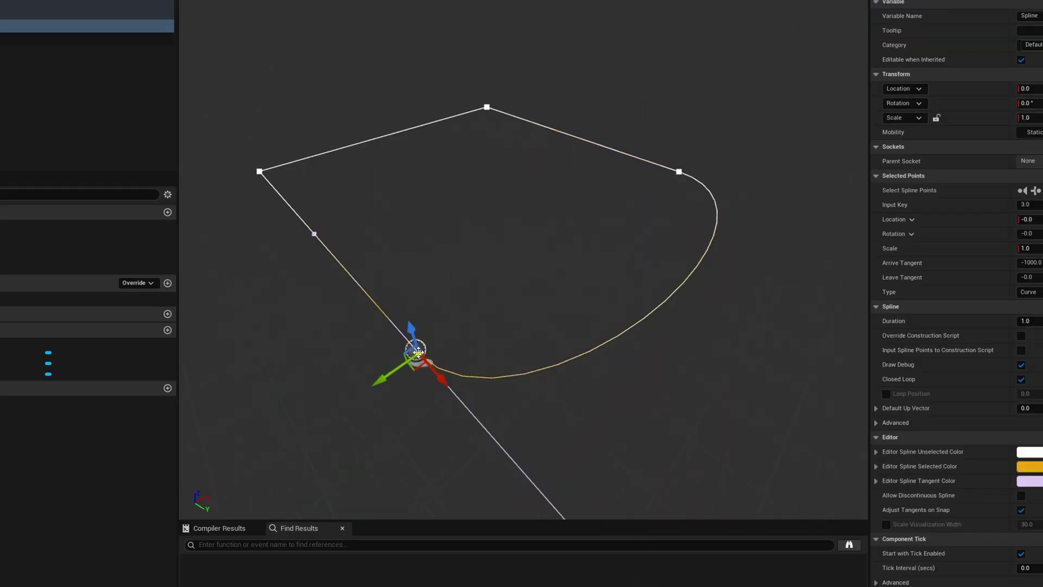
right_click(417, 353)
mouse_move(485, 415)
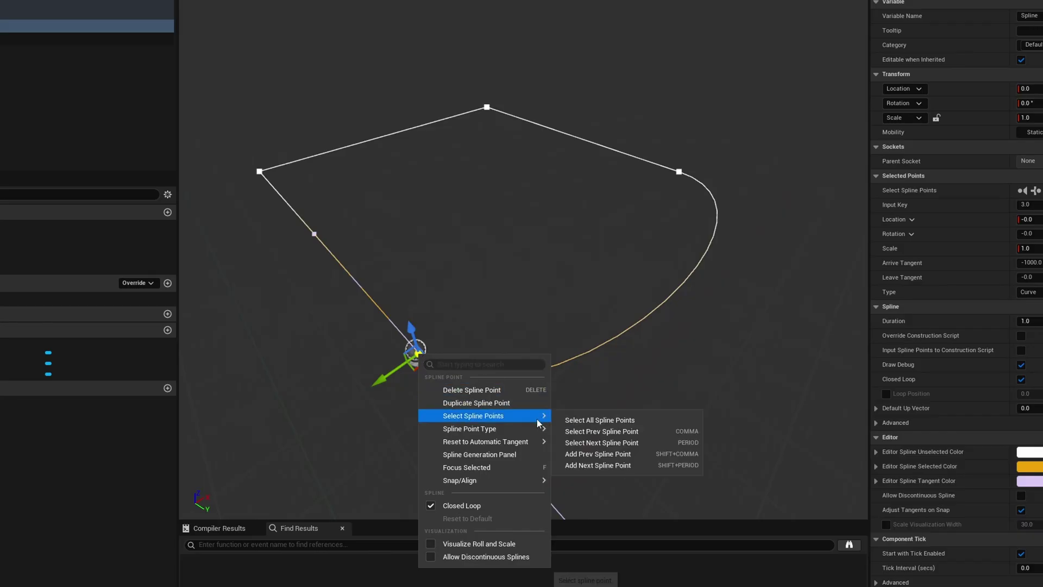
left_click(583, 443)
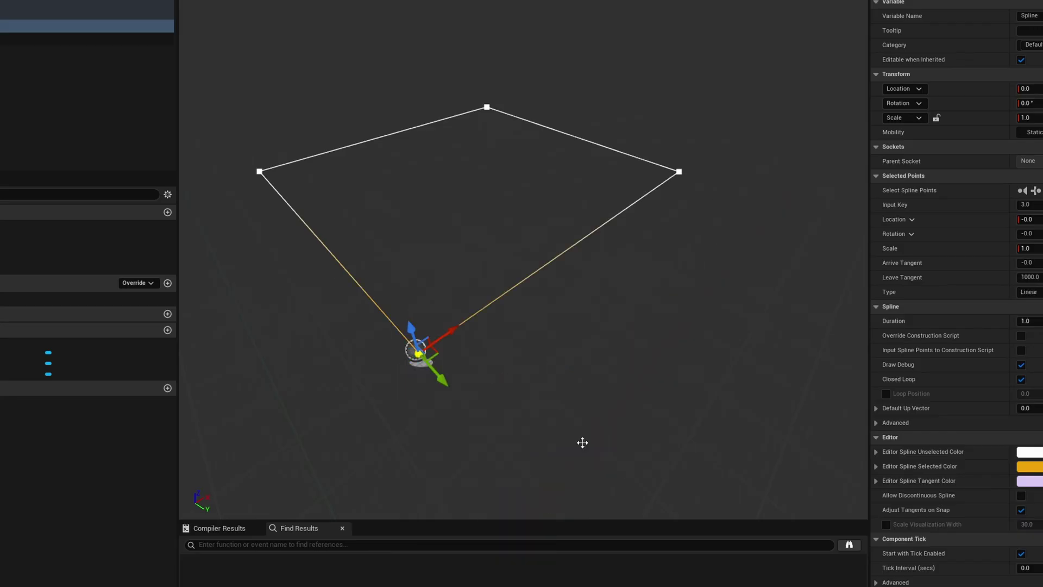
middle_click_drag(602, 346, 630, 363)
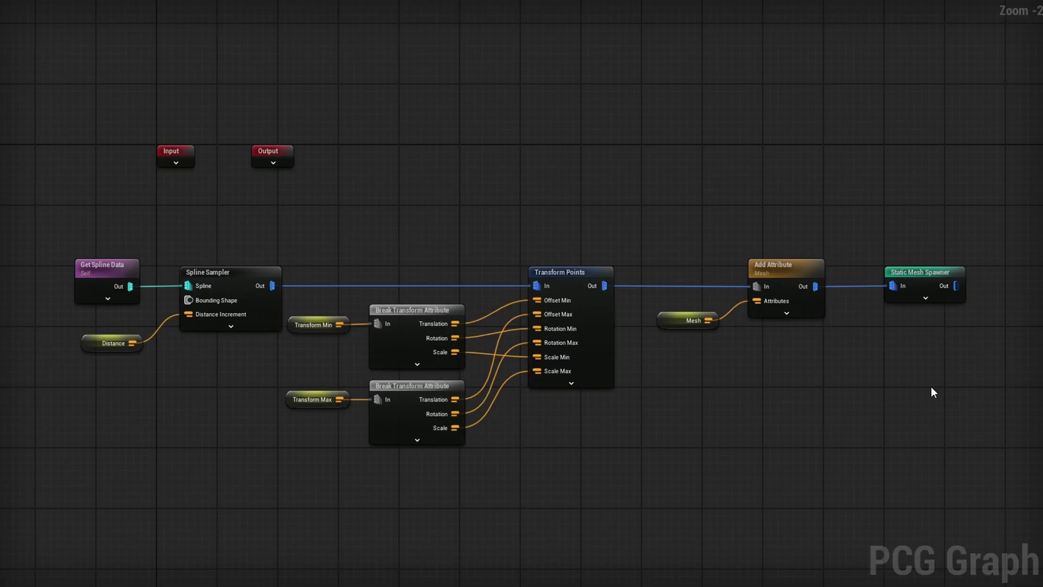
- Set Spline Sampler Dimension to On Interior and wire Distance into Interior Sample Spacing
scroll(400, 212, "up", 2)
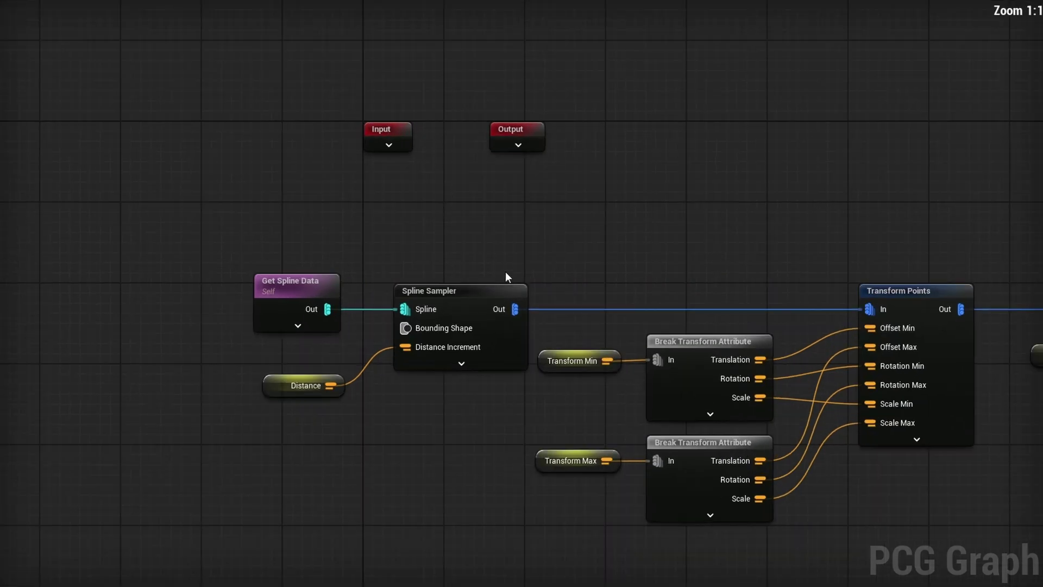
left_click(511, 296)
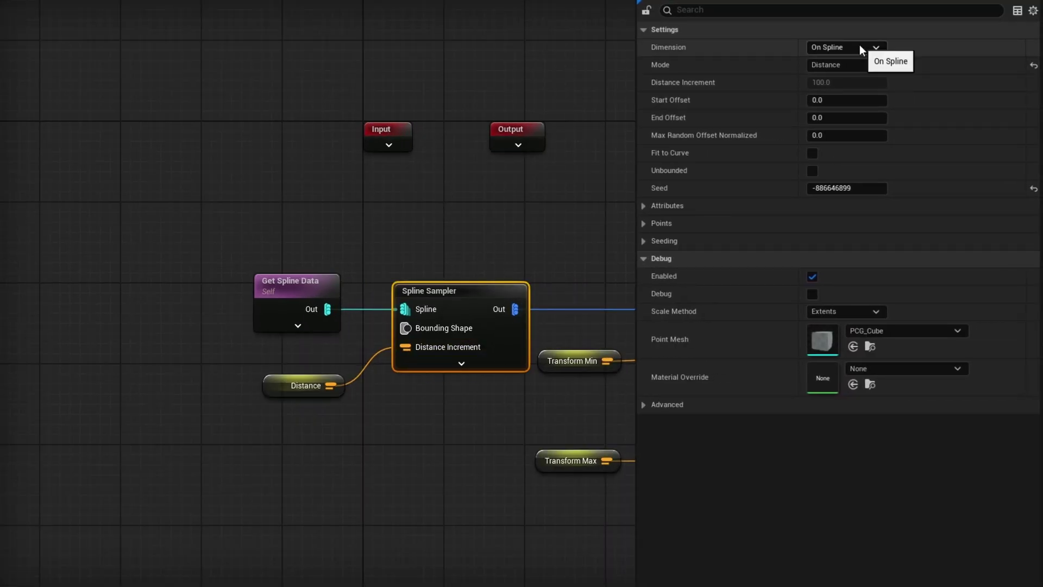
left_click(860, 45)
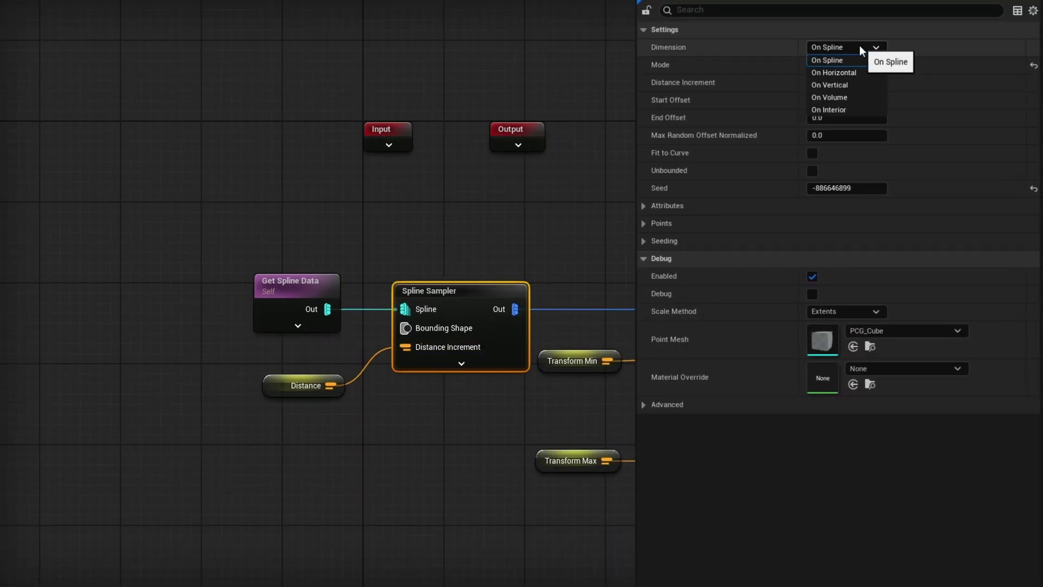
left_click(849, 111)
left_click(461, 363)
right_click_drag(340, 514, 432, 258)
left_click_drag(422, 128, 504, 340)
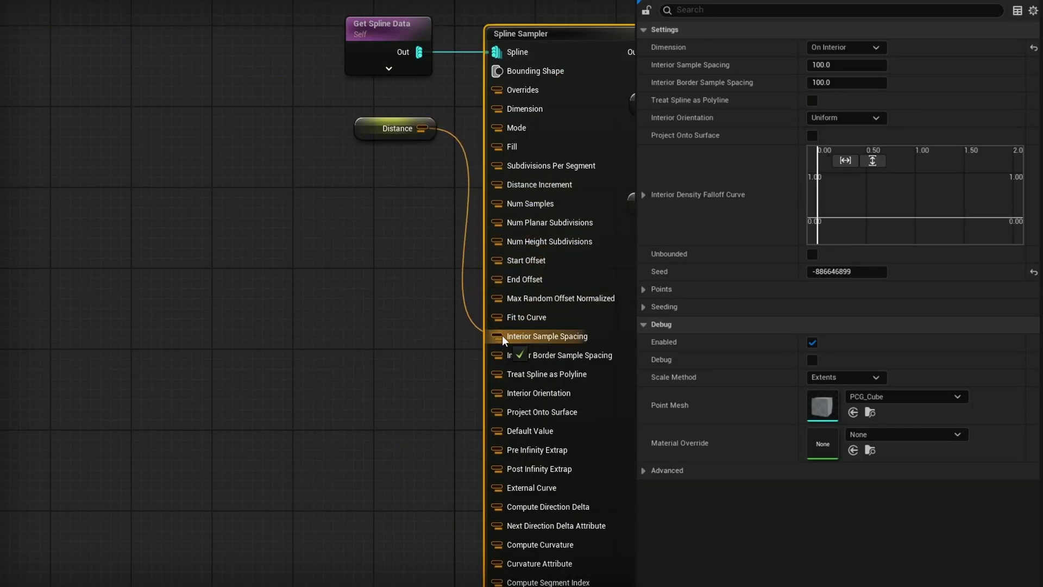
scroll(502, 340, "down", 4)
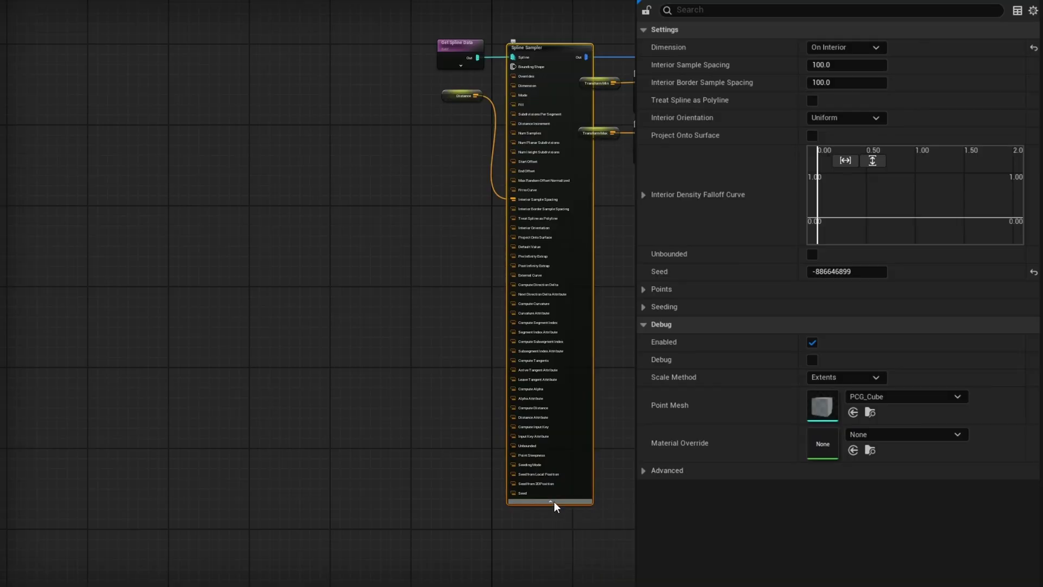
left_click(554, 502)
scroll(619, 245, "up", 3)
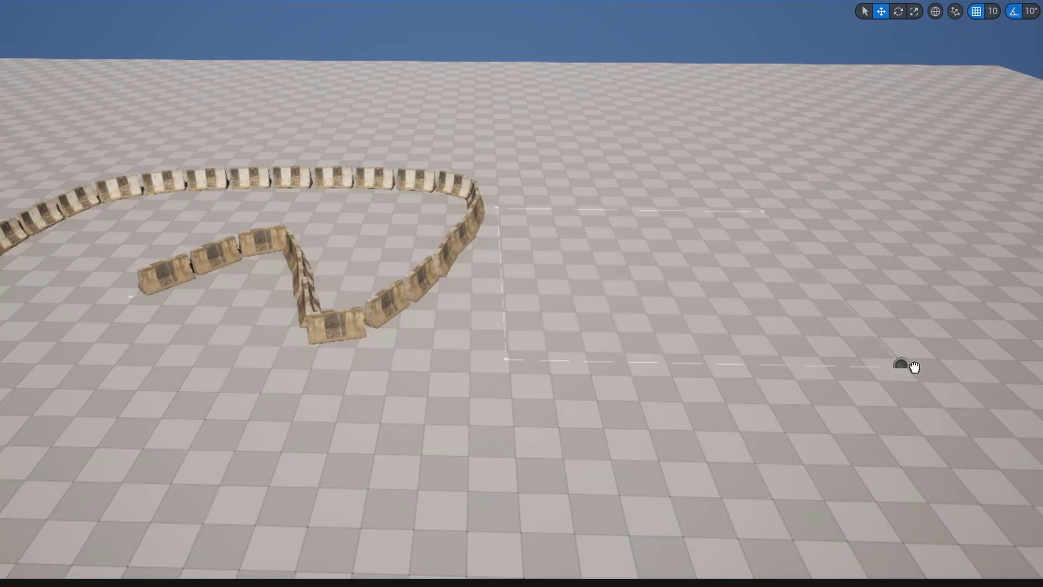
- Select the tile tool's PCG component and enable its Mesh override for the stone shrine tiles
left_click(918, 363)
left_click(1039, 114)
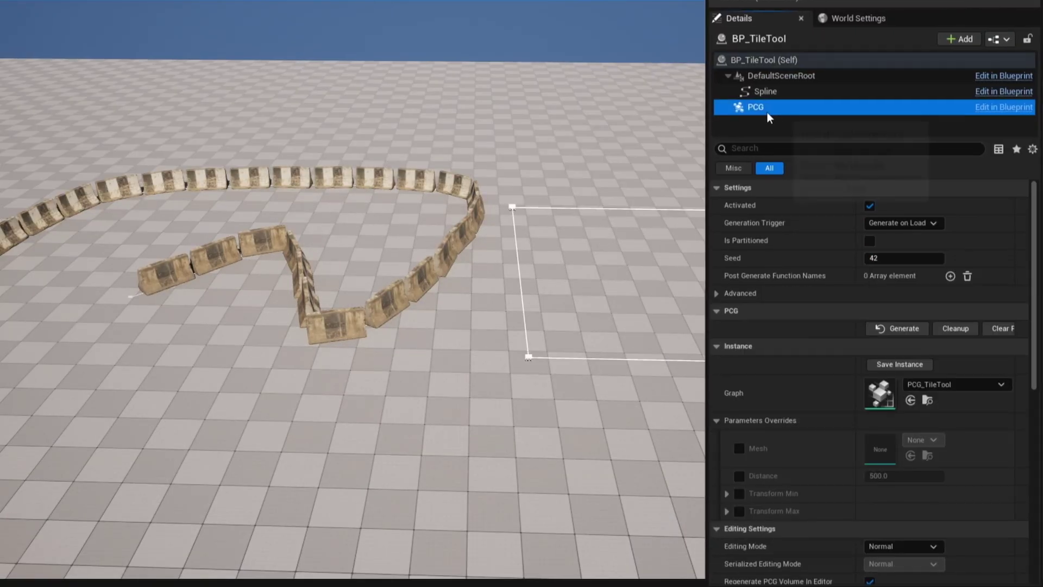
left_click(738, 448)
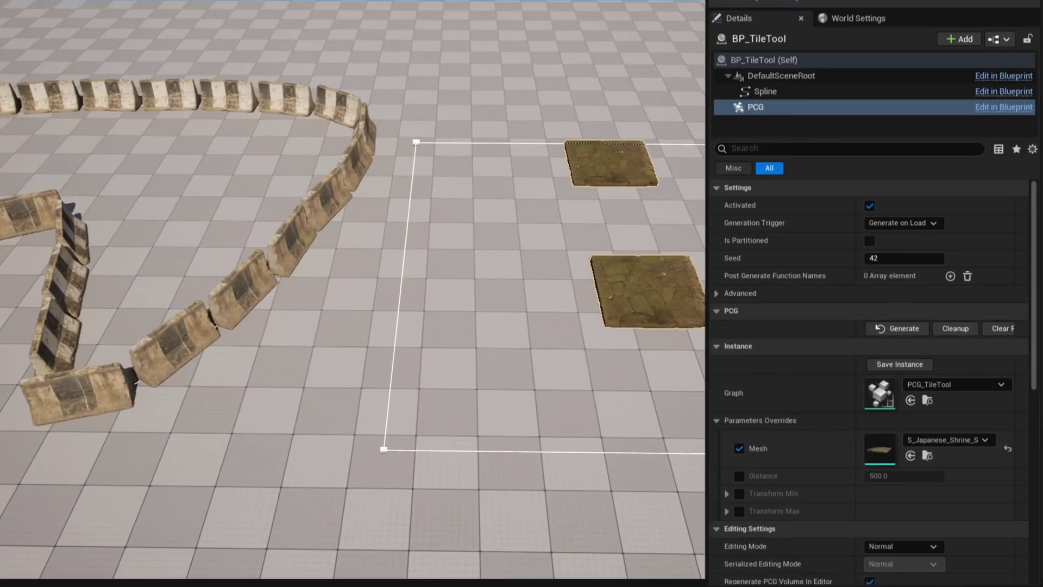
right_click_drag(353, 293, 353, 293)
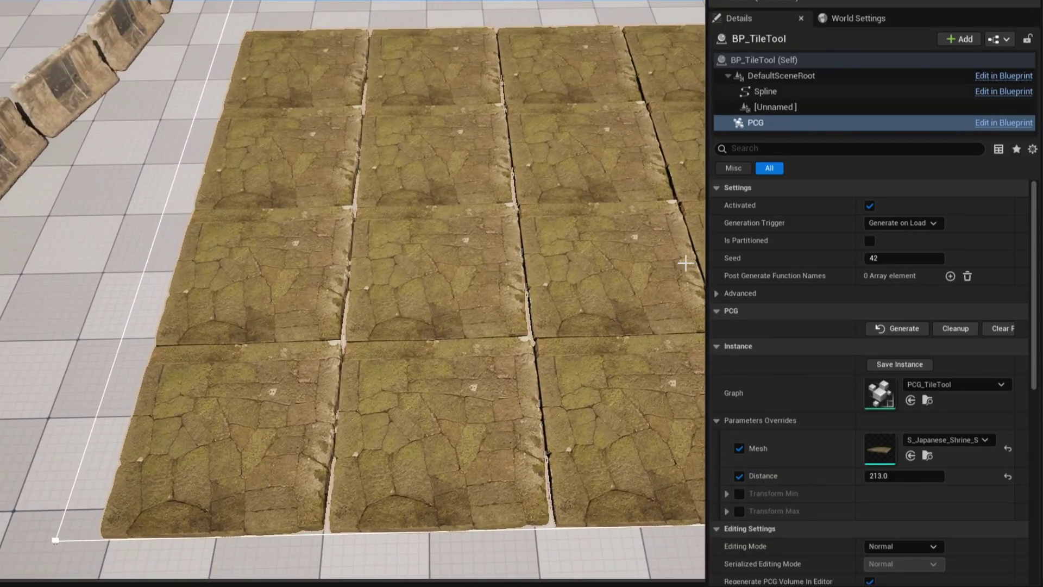
- Enable Transform Min/Max overrides with X/Y rotation -1 to 1 and max Z offset 5
left_click(739, 510)
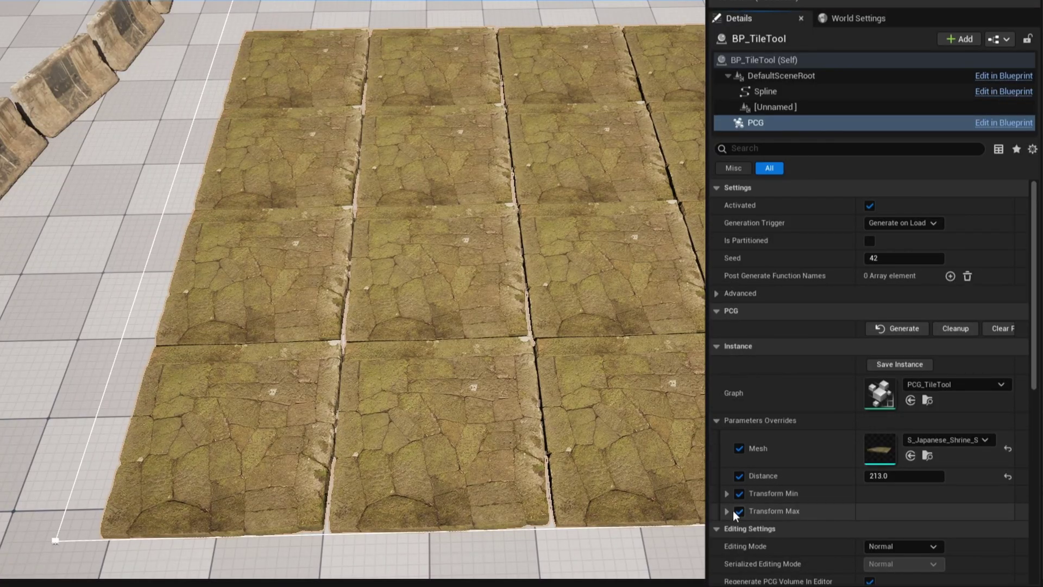
left_click(726, 511)
left_click(893, 487)
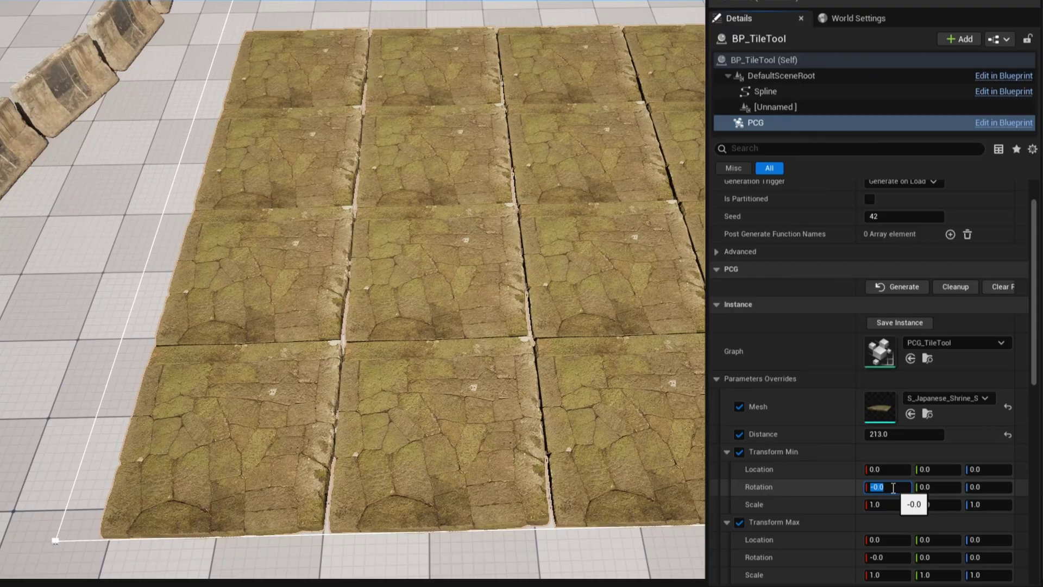
key("Tab")
type("-1")
key("Return")
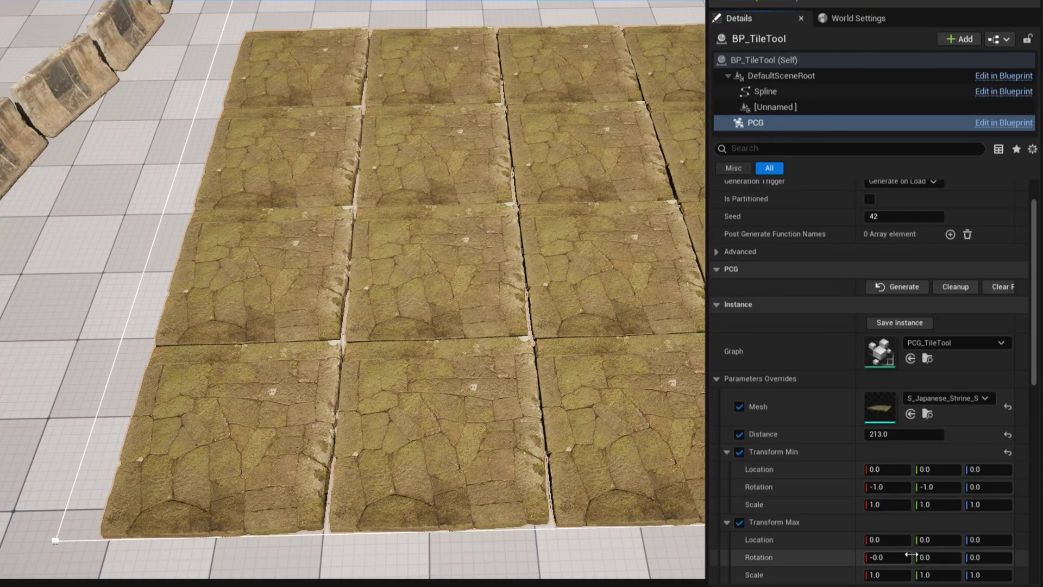
type("1")
key("Tab")
type("1")
key("Return")
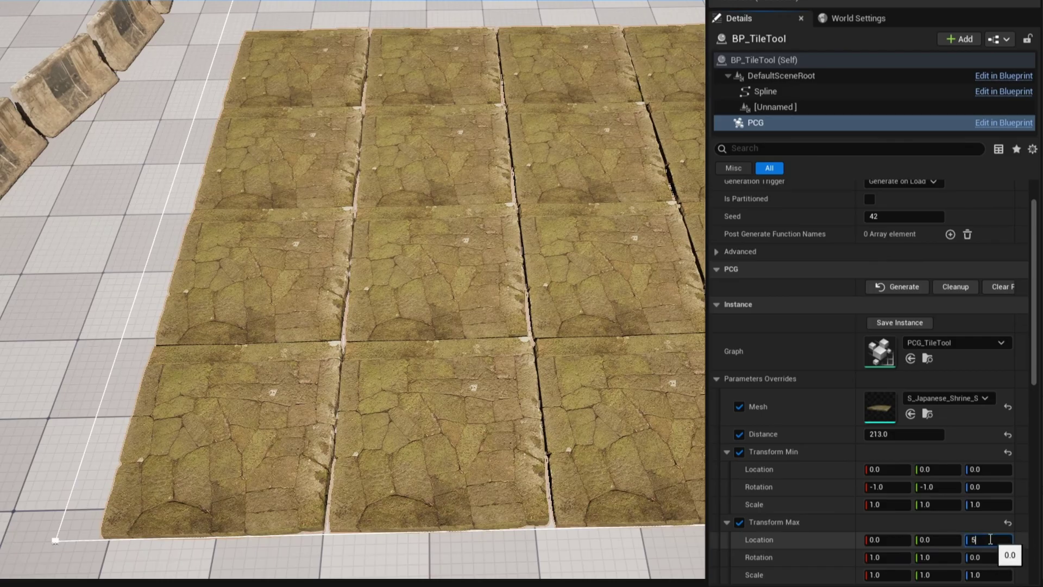
key("Return")
- Set the tile spacing Distance to 200
mouse_move(380, 272)
right_mouse_down()
mouse_move(353, 245)
mouse_move(353, 217)
mouse_move(531, 419)
mouse_move(659, 273)
mouse_move(467, 60)
right_mouse_up()
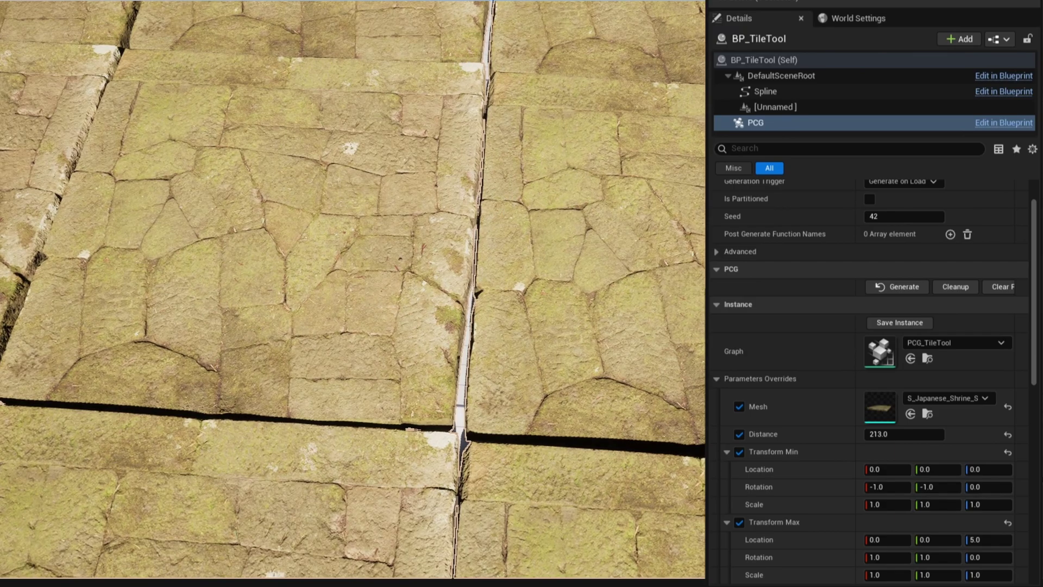
left_click_drag(886, 434, 900, 433)
left_click(899, 433)
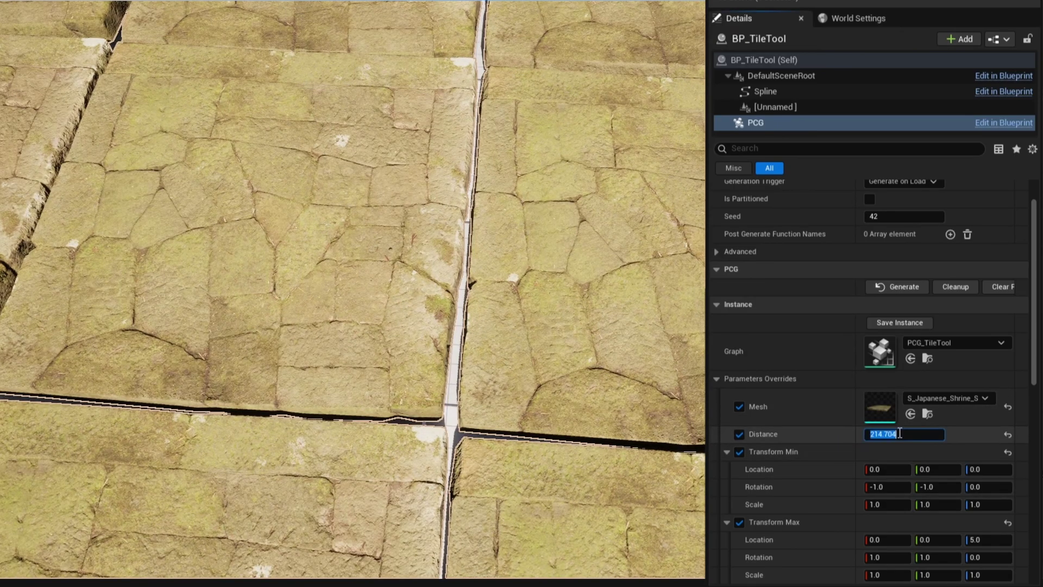
type("00.0")
key("Return")
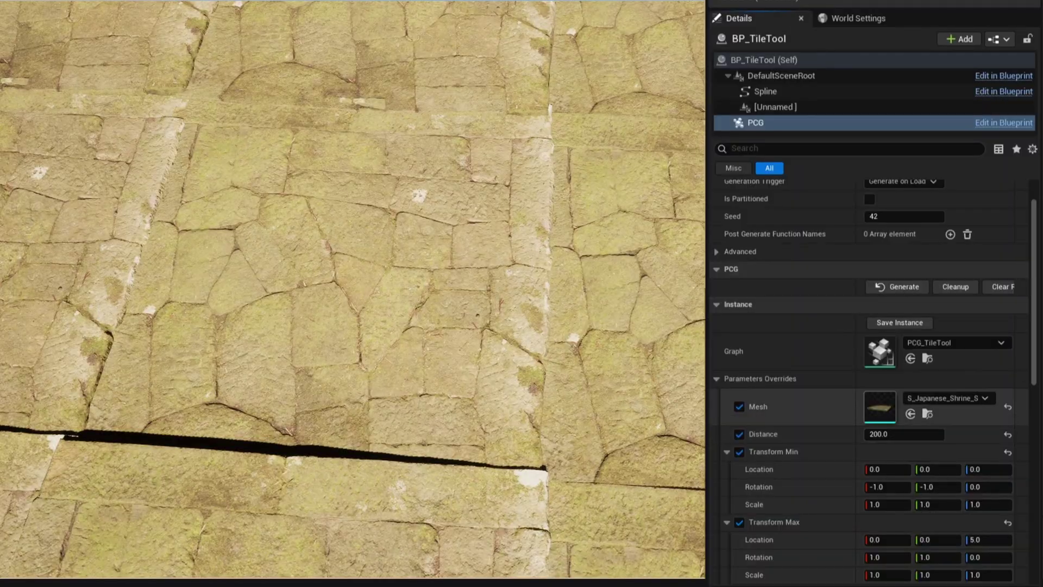
- Rotate the tiled floor upright so it stands as a wall
scroll(353, 288, "down", 3)
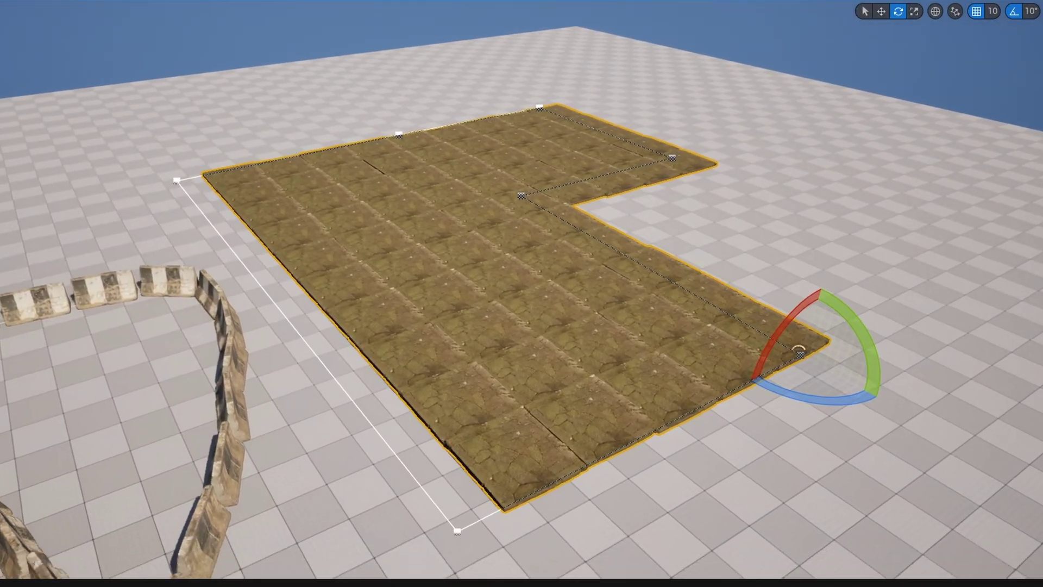
mouse_move(798, 349)
left_mouse_down()
mouse_move(839, 191)
mouse_move(863, 235)
left_mouse_up()
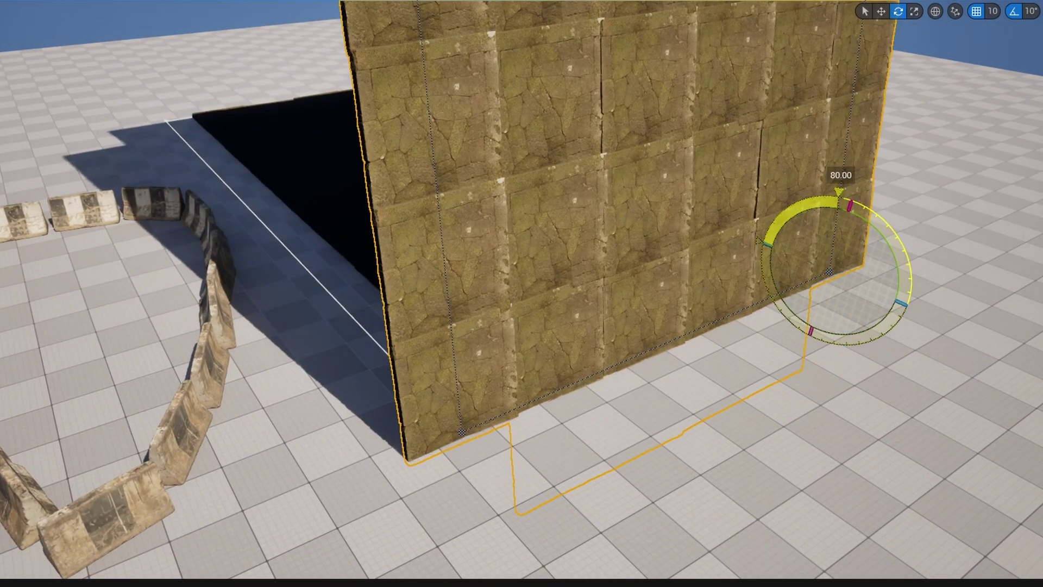
key("w")
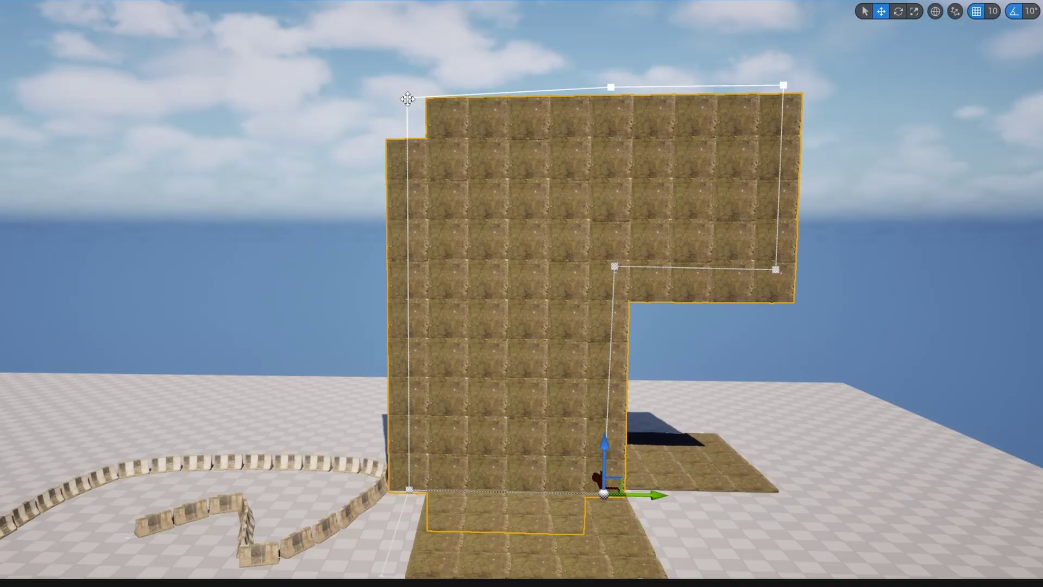
- Reshape the wall by moving its top-left and top-middle outline points
left_click(404, 99)
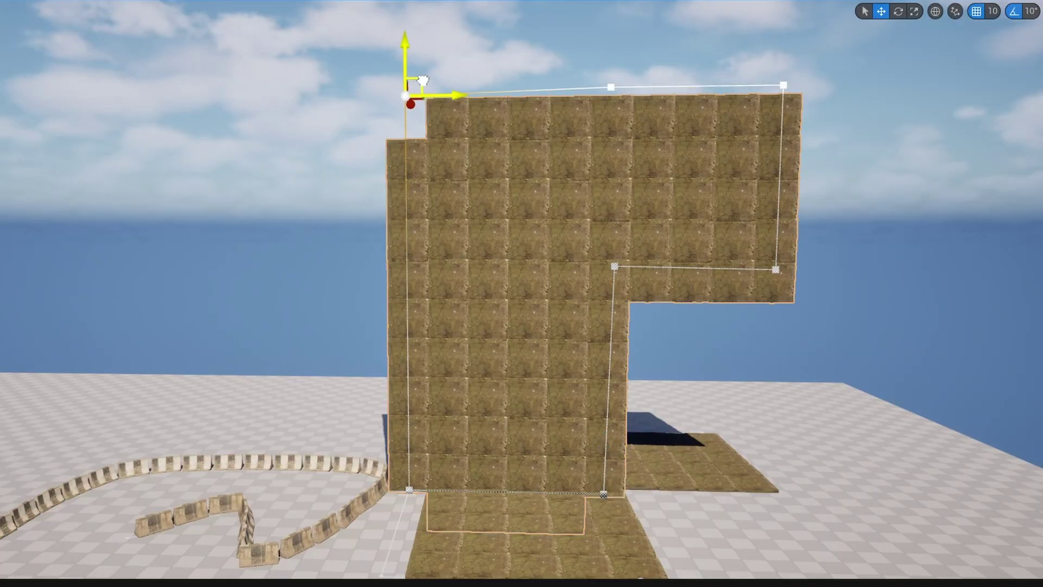
left_click_drag(404, 98, 397, 91)
left_click(610, 91)
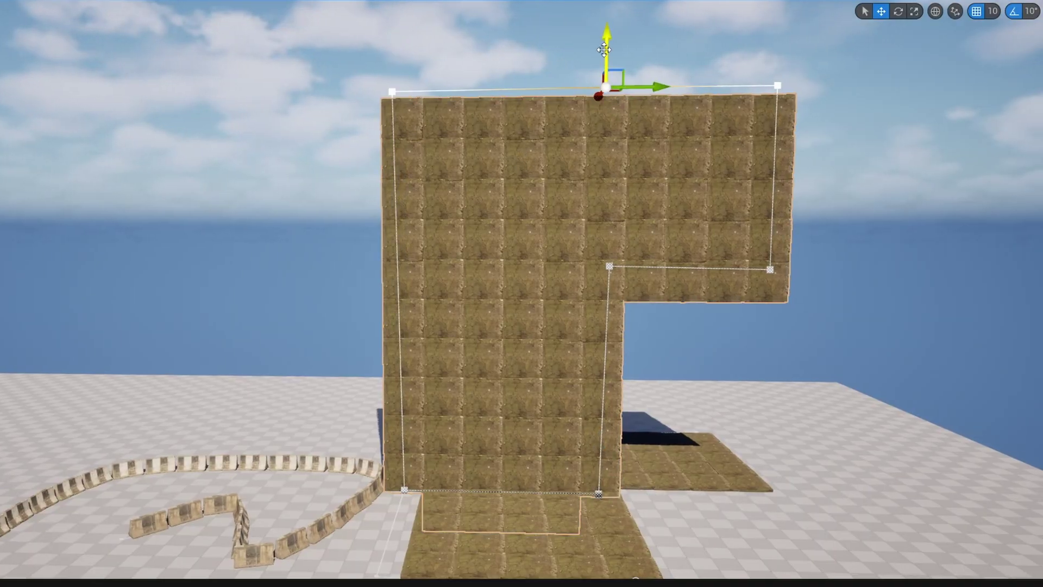
left_click_drag(607, 52, 607, 116)
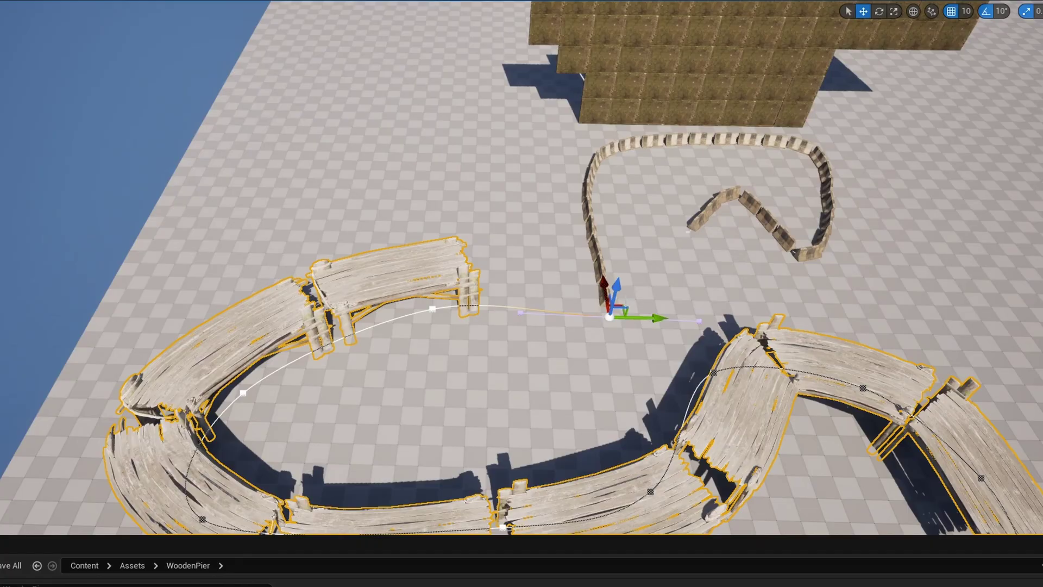
- Pull the pier spline's end point further out, then scale its tangents and rotate it
mouse_move(623, 303)
left_mouse_down()
mouse_move(700, 274)
mouse_move(537, 131)
mouse_move(345, 104)
mouse_move(264, 246)
mouse_move(185, 247)
left_mouse_up()
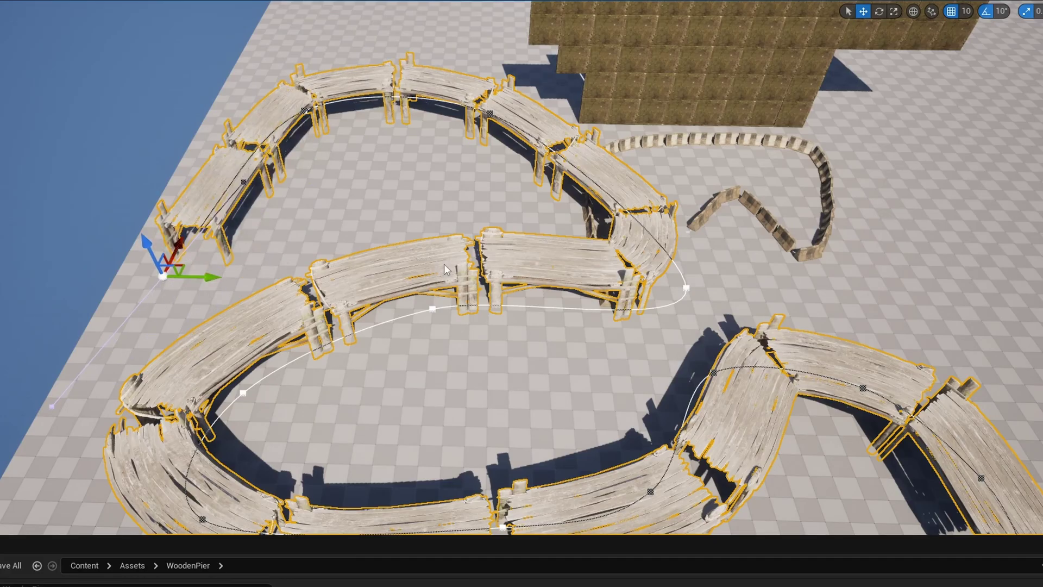
right_click_drag(444, 263, 466, 267)
key("r")
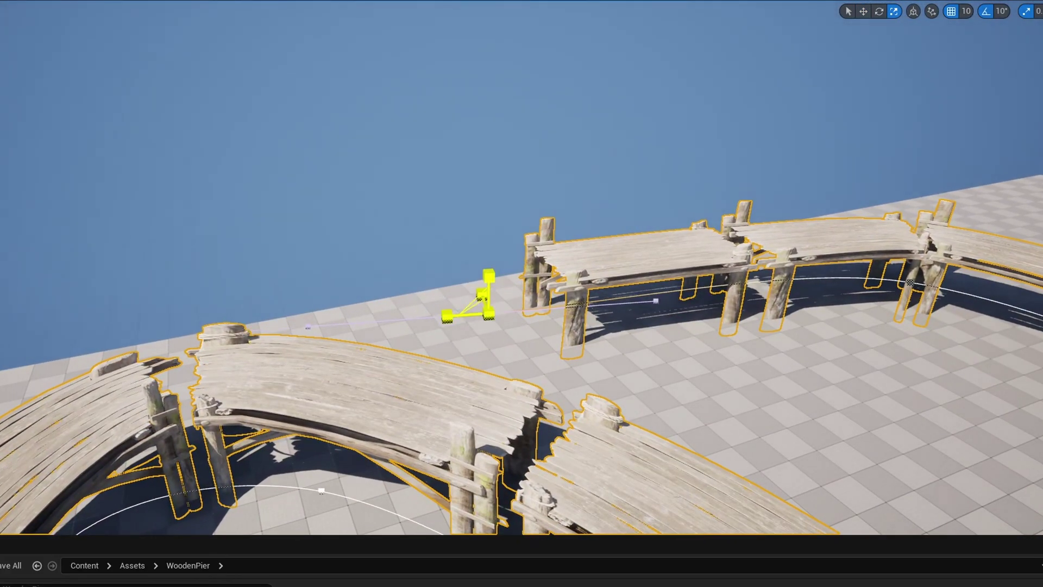
mouse_move(482, 295)
left_mouse_down()
mouse_move(511, 283)
mouse_move(492, 331)
left_mouse_up()
key("e")
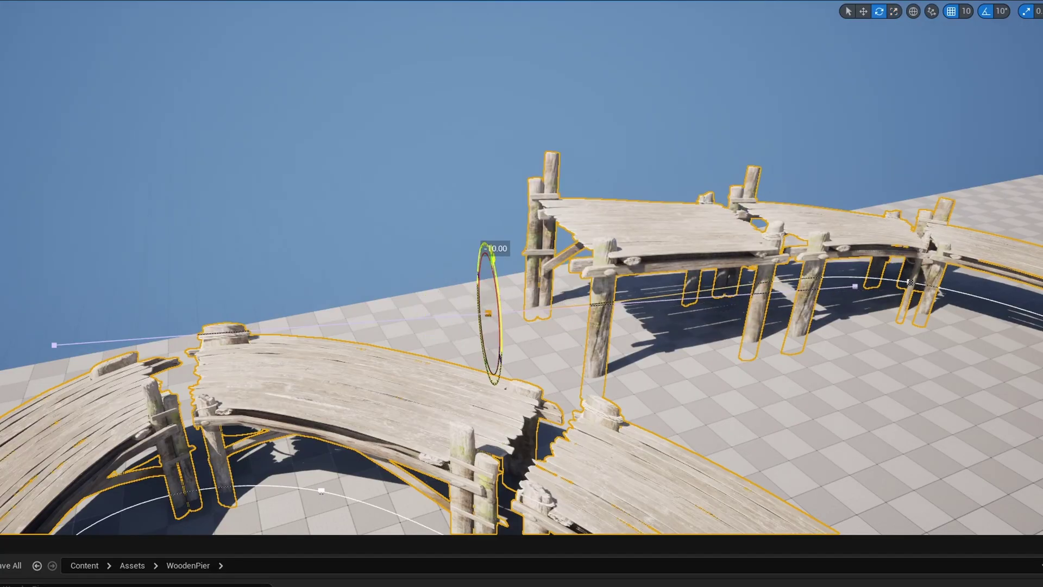
right_click_drag(488, 337, 380, 229)
right_click_drag(521, 293, 598, 326)
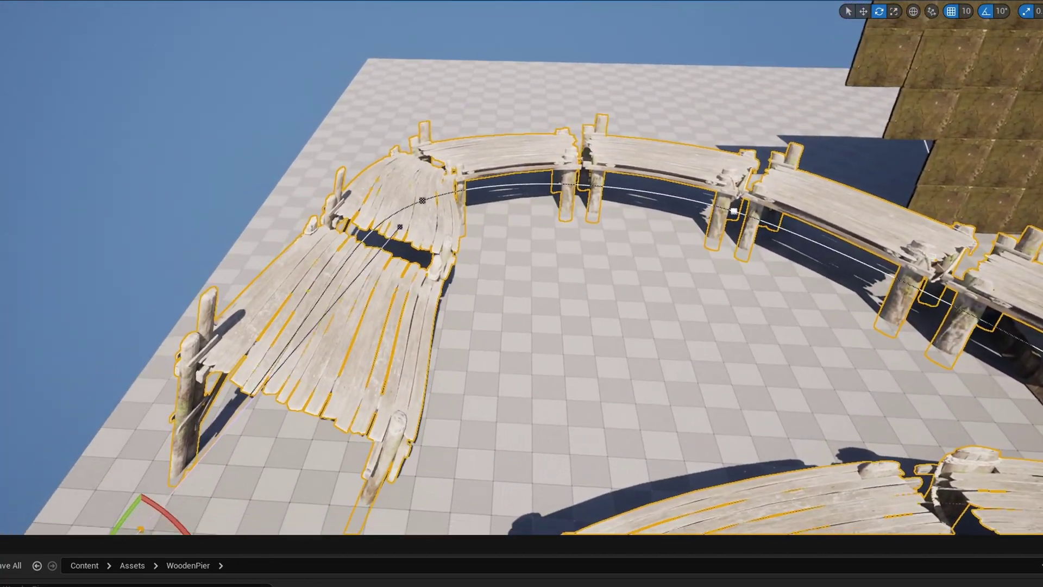
left_click_drag(326, 326, 735, 333)
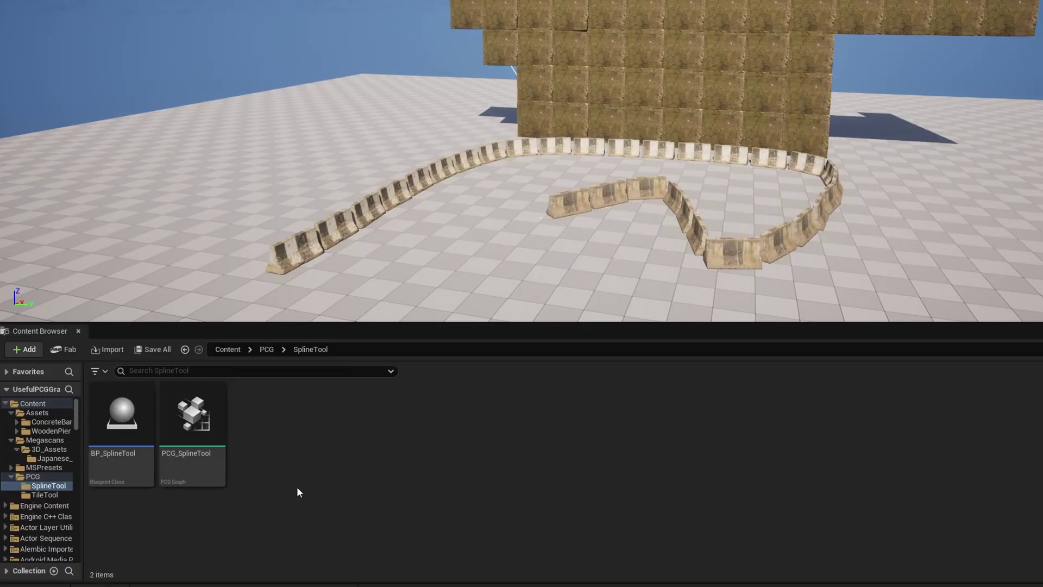
- Duplicate the two spline tool assets into the SplineMeshTool folder
left_click(127, 459)
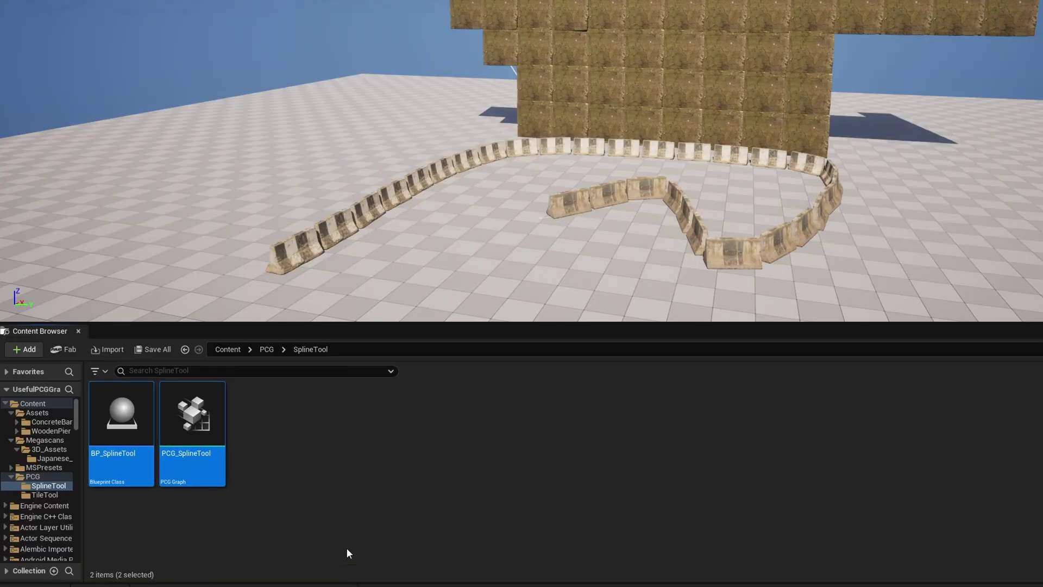
key("ctrl+d")
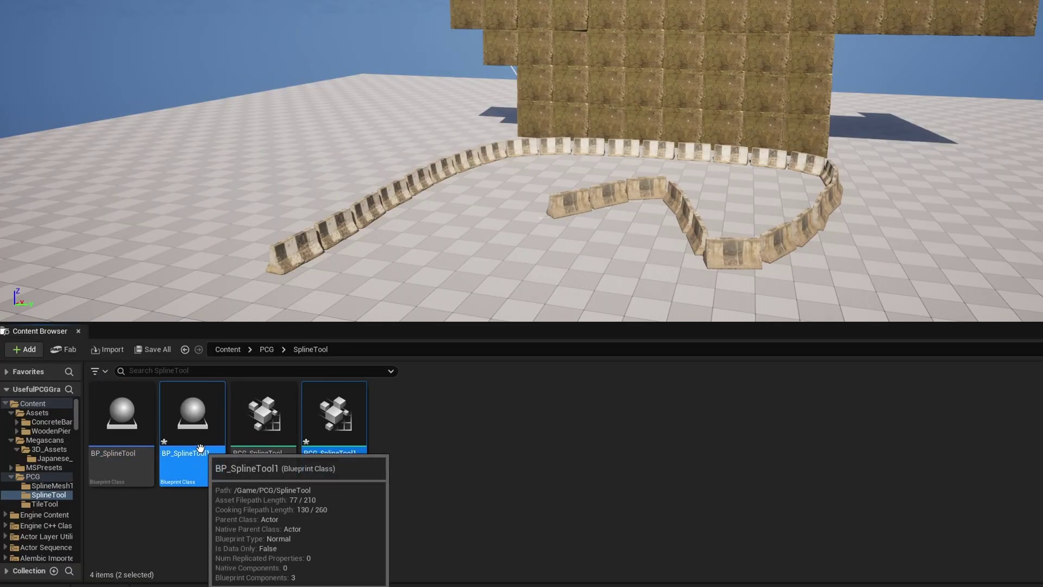
left_click_drag(204, 449, 53, 486)
left_click(79, 509)
- Rename the graph copy to PCG_SplineMeshTool and assign it to the Blueprint's PCG component
left_click(125, 476)
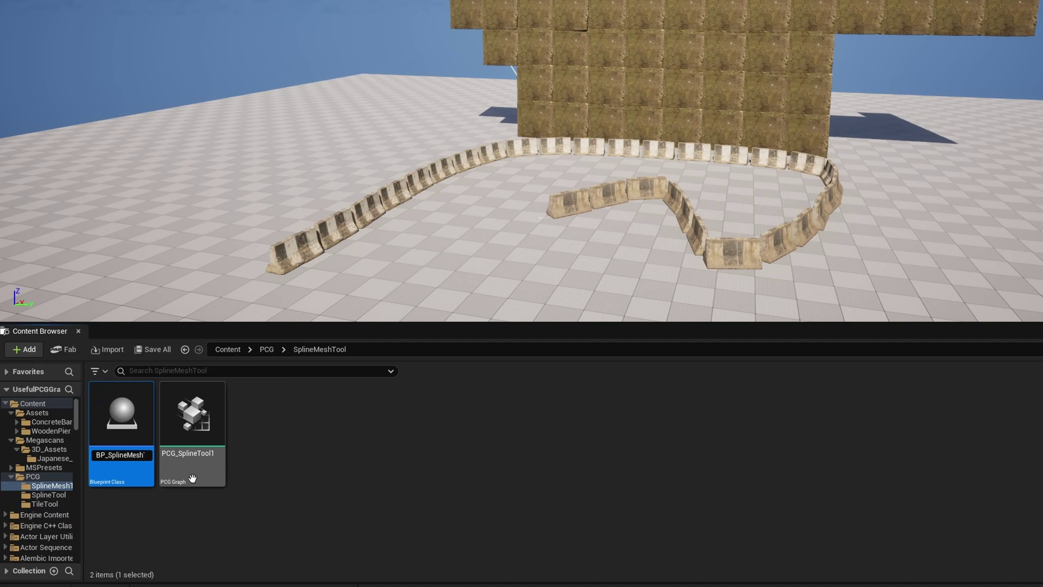
type("Mesh")
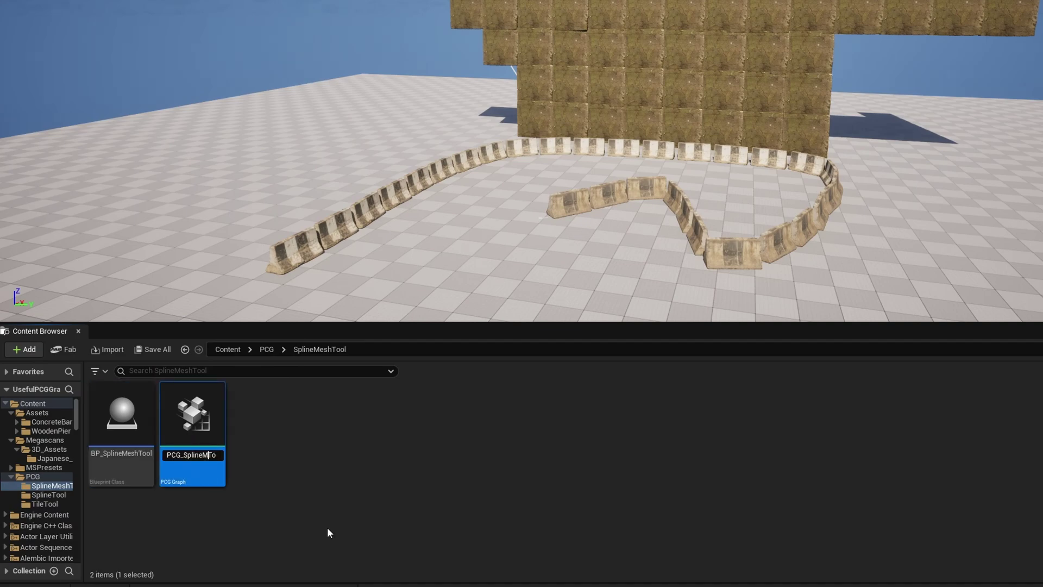
key("Return")
key("ctrl+a")
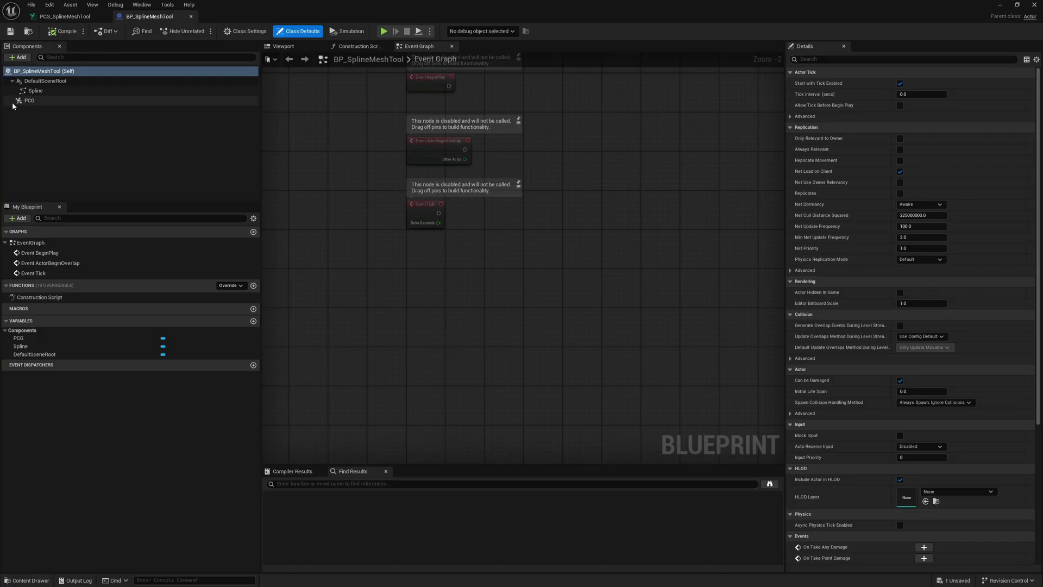
left_click(29, 101)
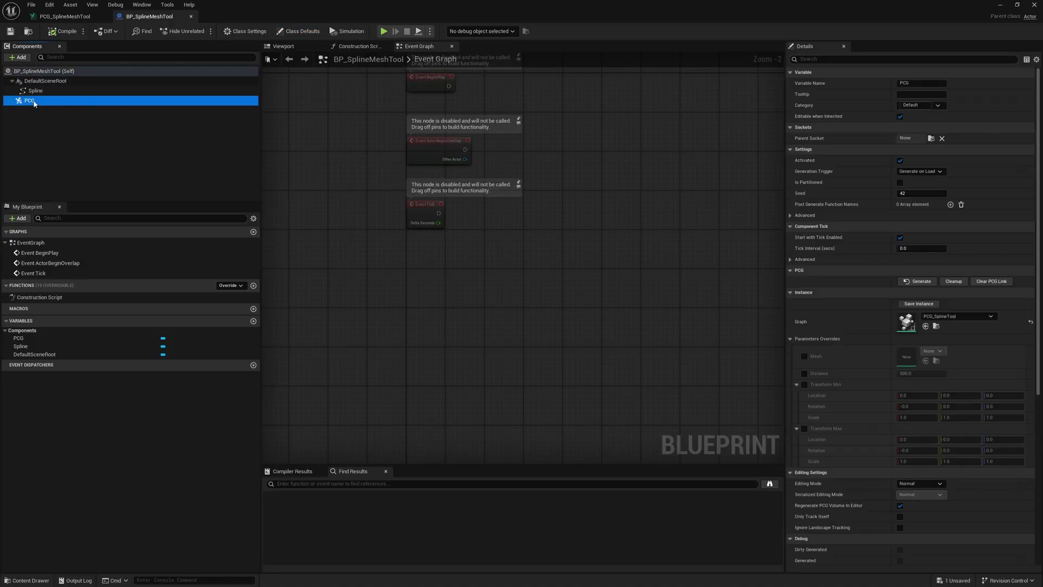
left_click(925, 326)
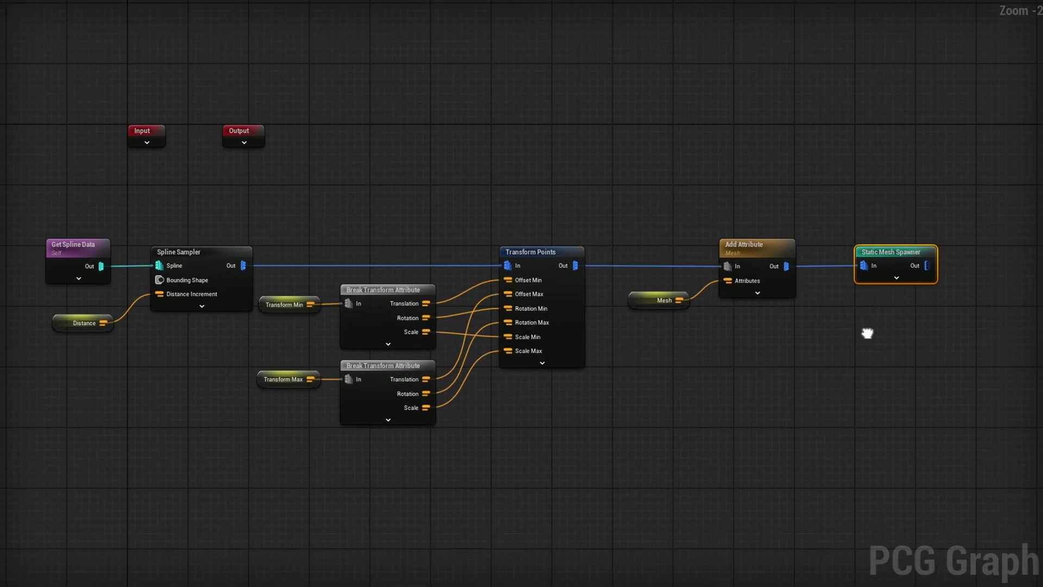
- Delete the sampler, transform and Static Mesh Spawner nodes from the graph
right_click_drag(925, 373, 876, 340)
right_click(843, 315)
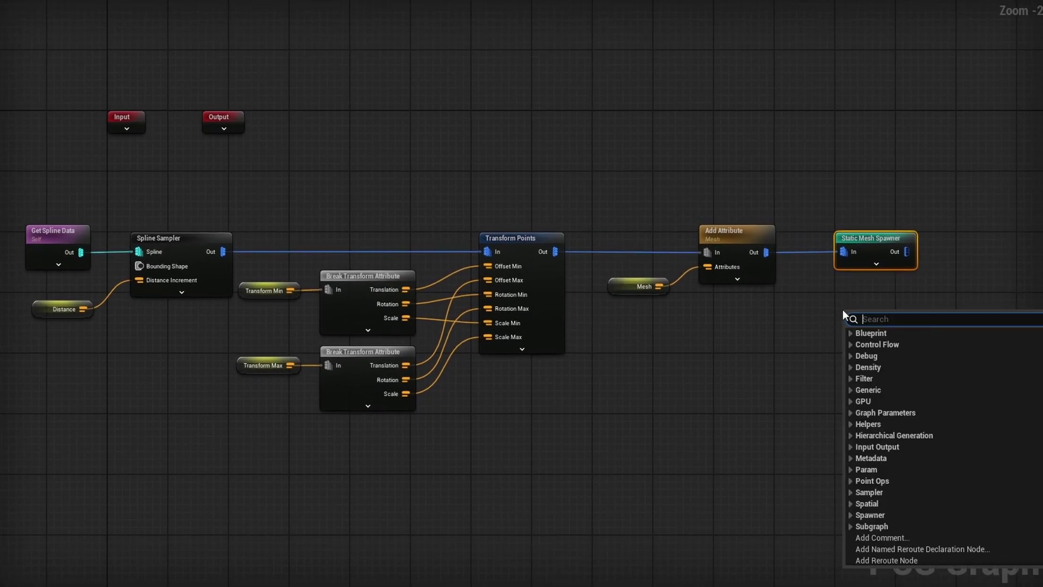
left_click(791, 414)
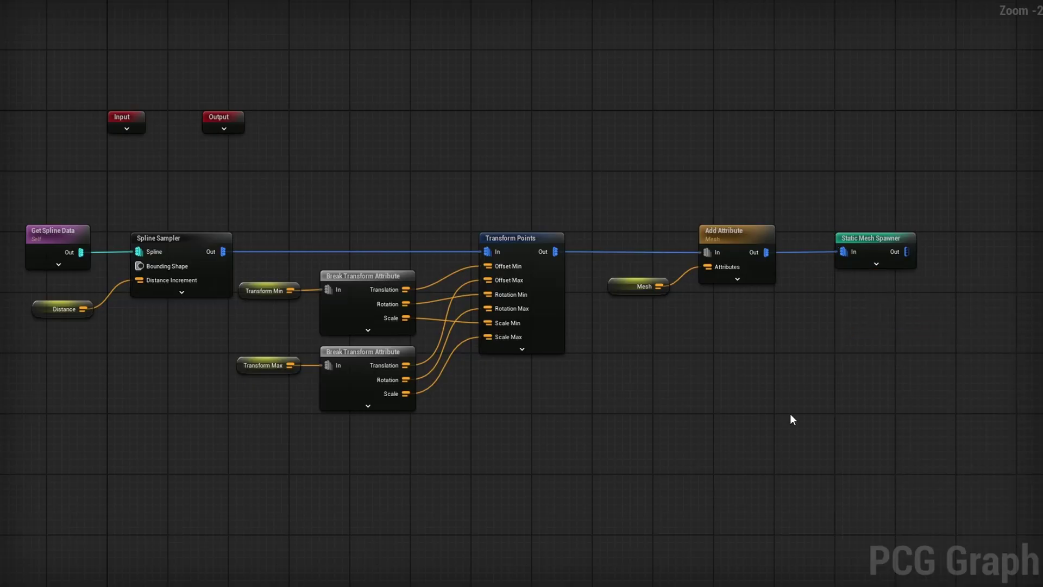
key("Home")
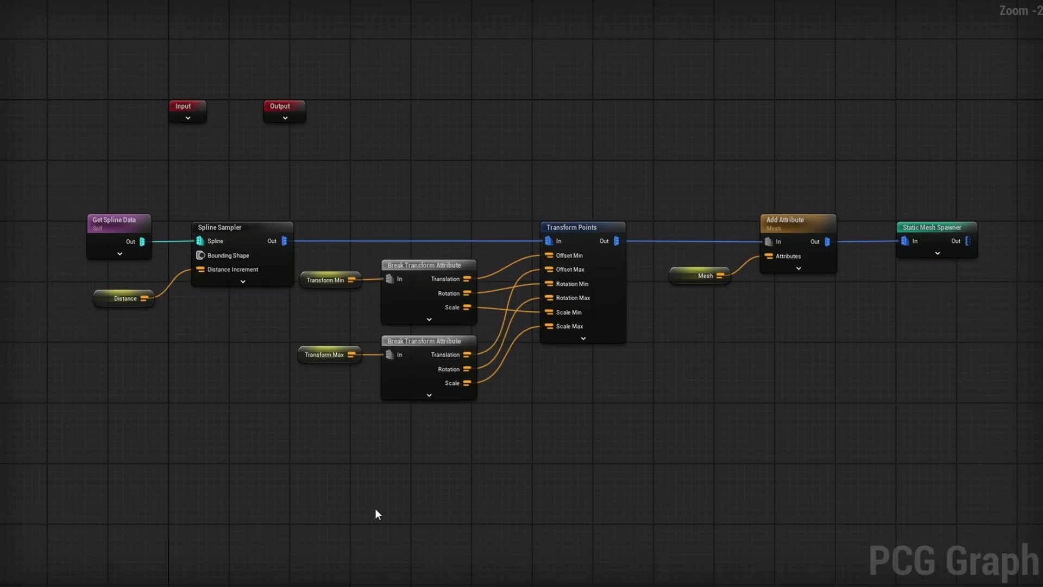
left_click_drag(642, 207, 166, 428)
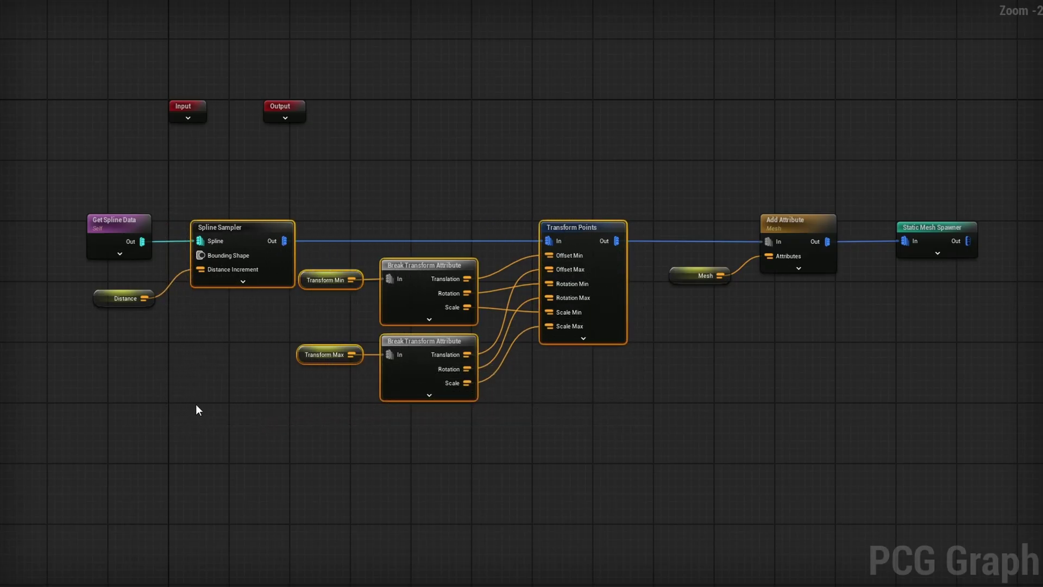
key("Delete")
left_click_drag(203, 346, 162, 319)
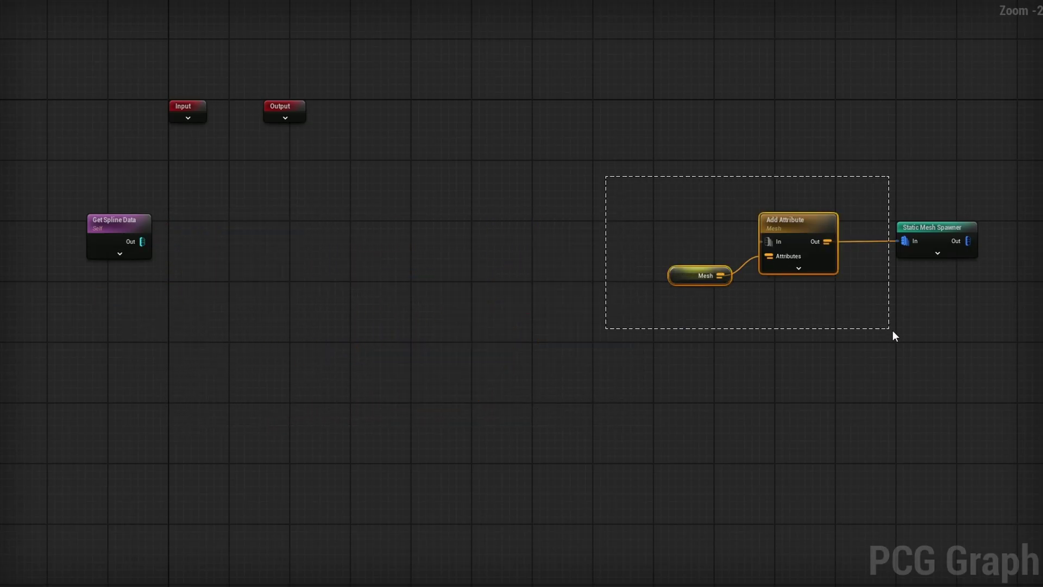
left_click_drag(879, 170, 976, 274)
key("Delete")
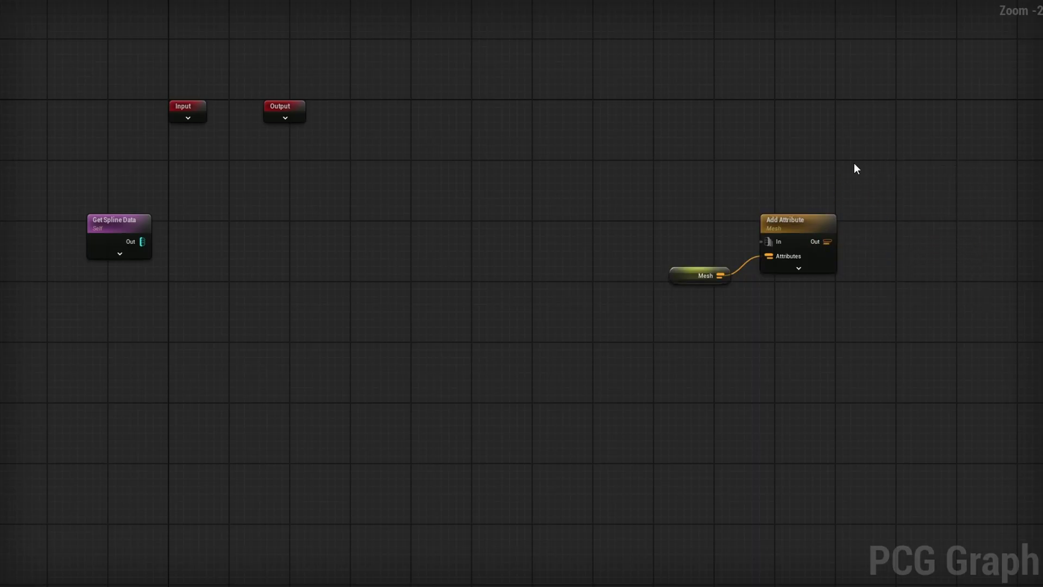
- Wire Get Spline Data directly into Add Attribute, with Mesh beside it
left_click_drag(764, 225, 188, 232)
right_click_drag(170, 289, 438, 349)
scroll(438, 343, "up", 2)
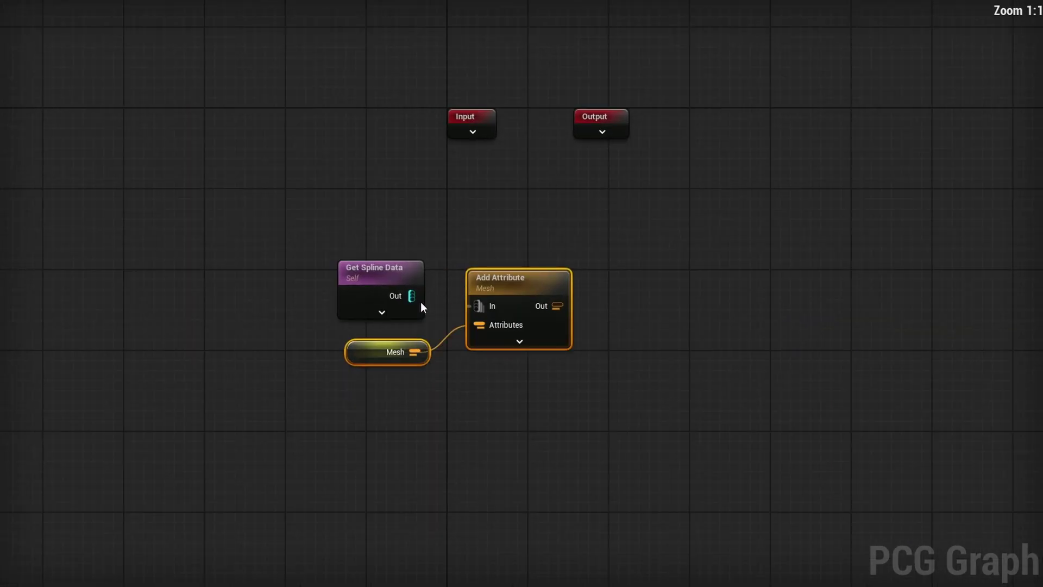
mouse_move(412, 296)
left_mouse_down()
mouse_move(478, 309)
mouse_move(553, 278)
left_mouse_up()
left_click(542, 410)
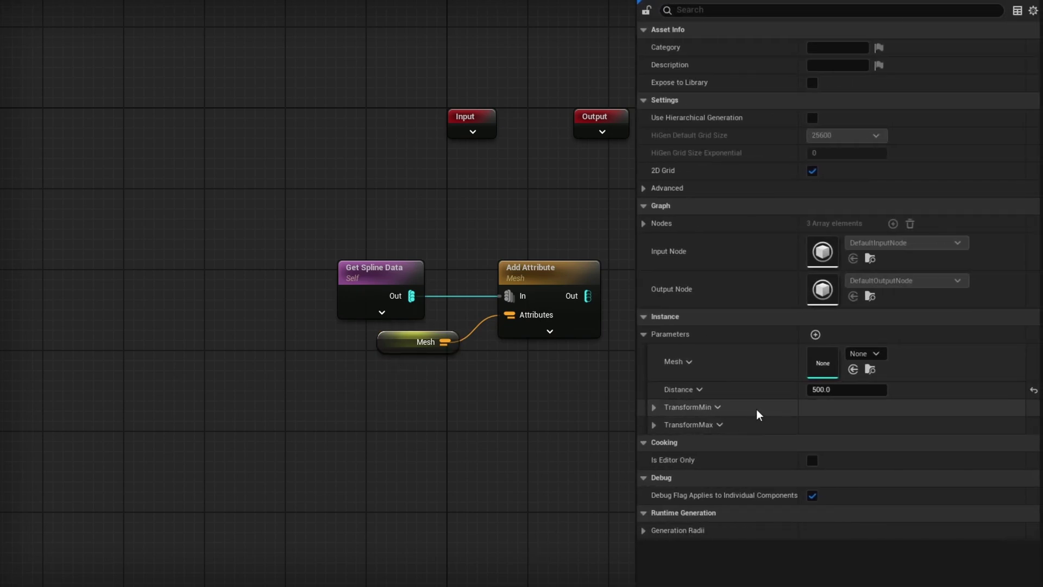
- Remove the Distance, TransformMin and TransformMax graph parameters
left_click(700, 391)
left_click(705, 451)
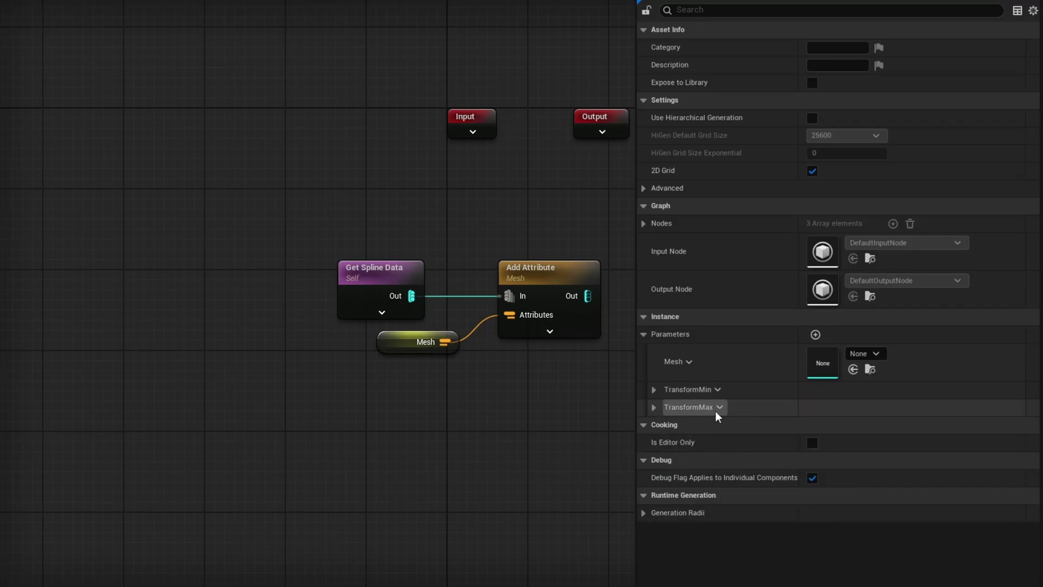
left_click(718, 408)
left_click(728, 449)
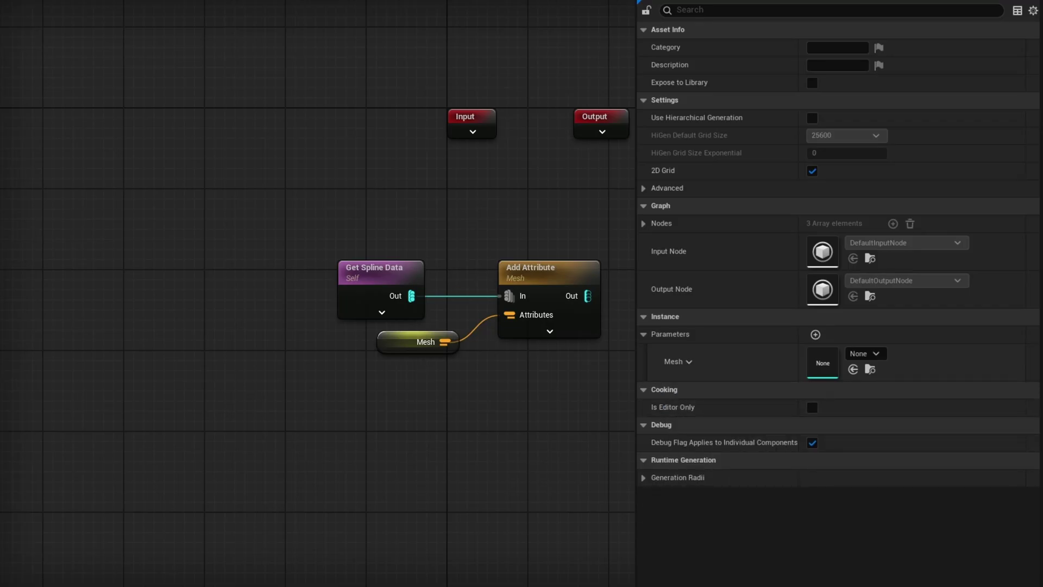
- Add a Spawn Spline Mesh node after Add Attribute and review its descriptor settings
left_click(525, 295)
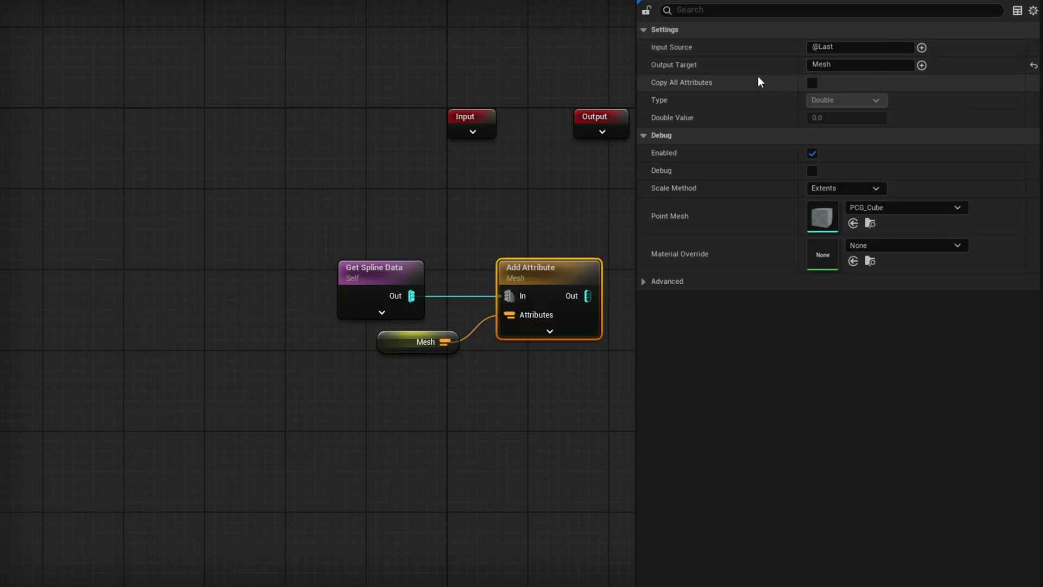
left_click_drag(588, 295, 693, 290)
type("spawn s")
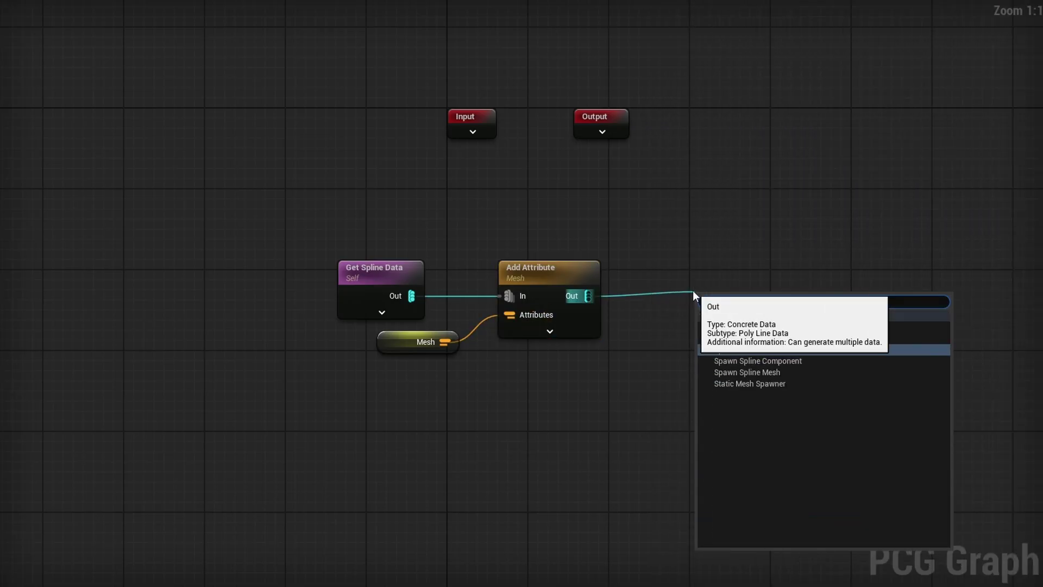
key("Return")
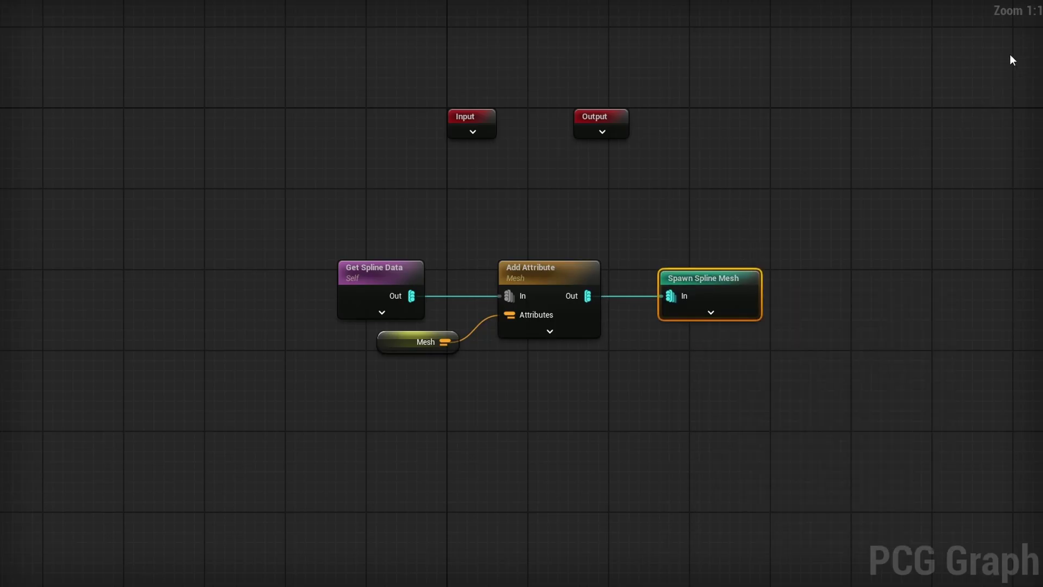
left_click_drag(1009, 54, 642, 44)
left_click(643, 48)
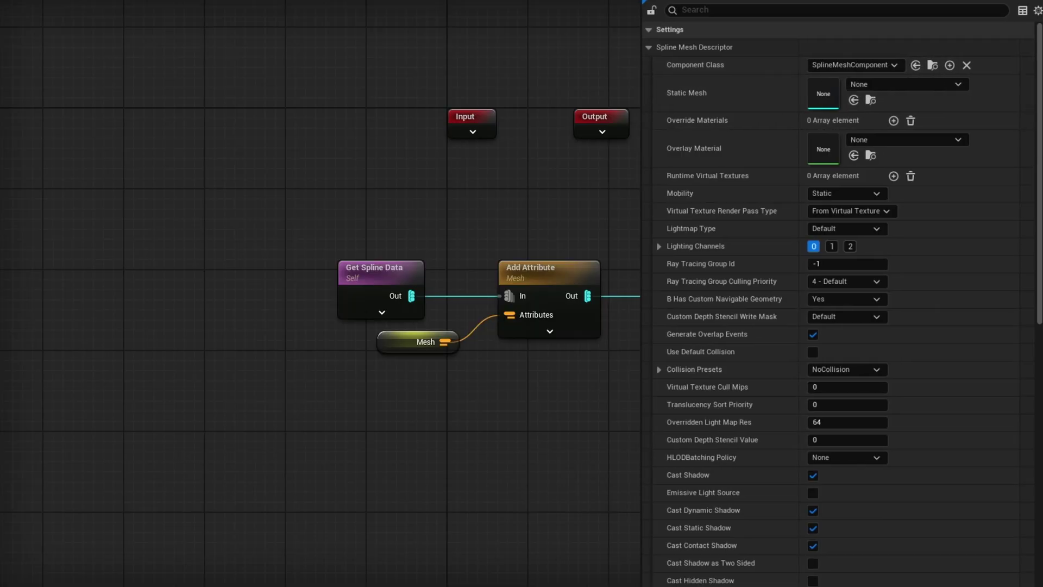
left_click(732, 313)
right_click_drag(621, 432, 588, 292)
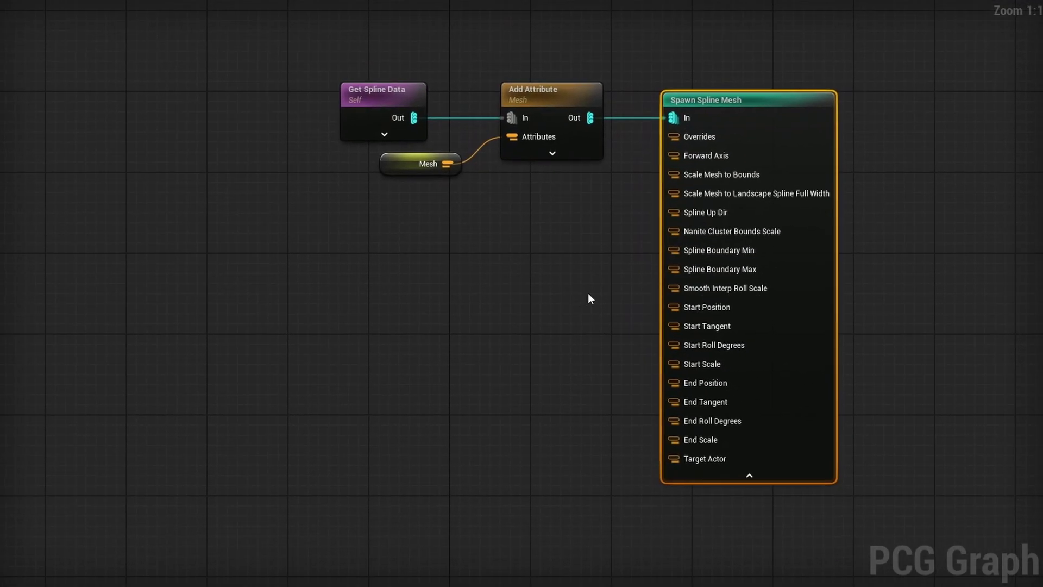
left_click(737, 475)
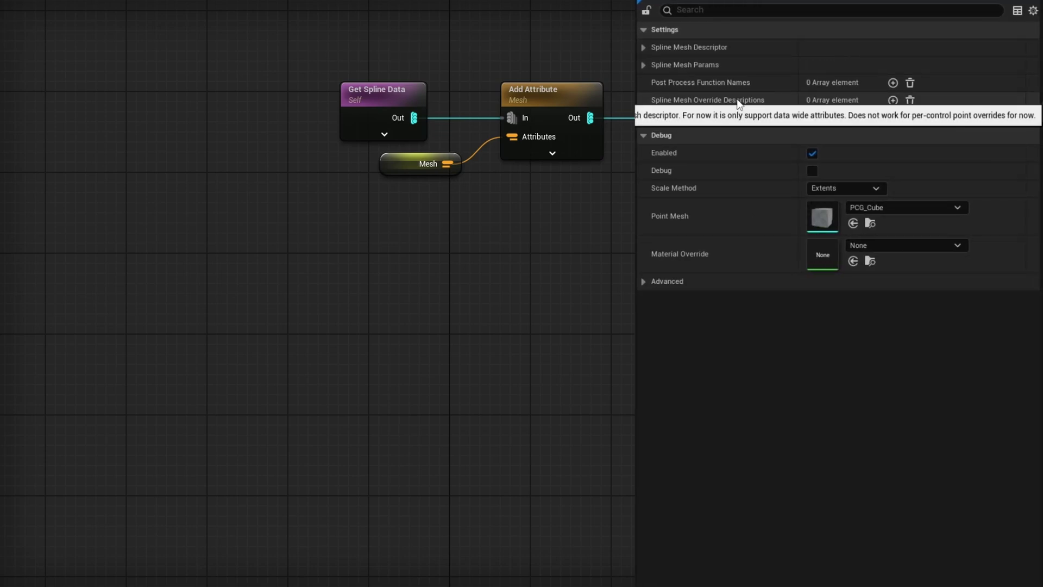
- Add a spline mesh override with input source Mesh, copying the StaticMesh property name as target
left_click(893, 101)
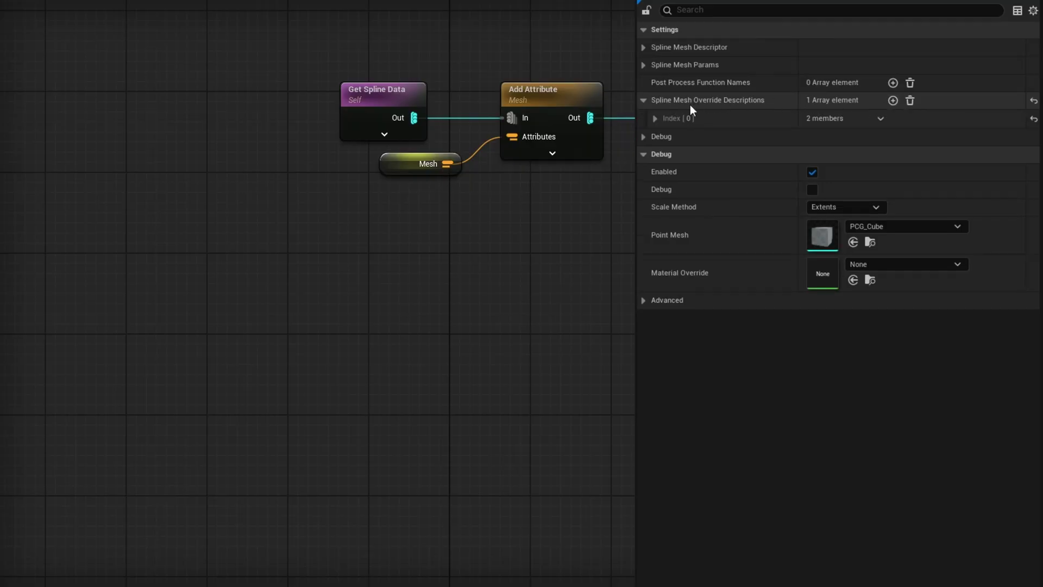
left_click(655, 118)
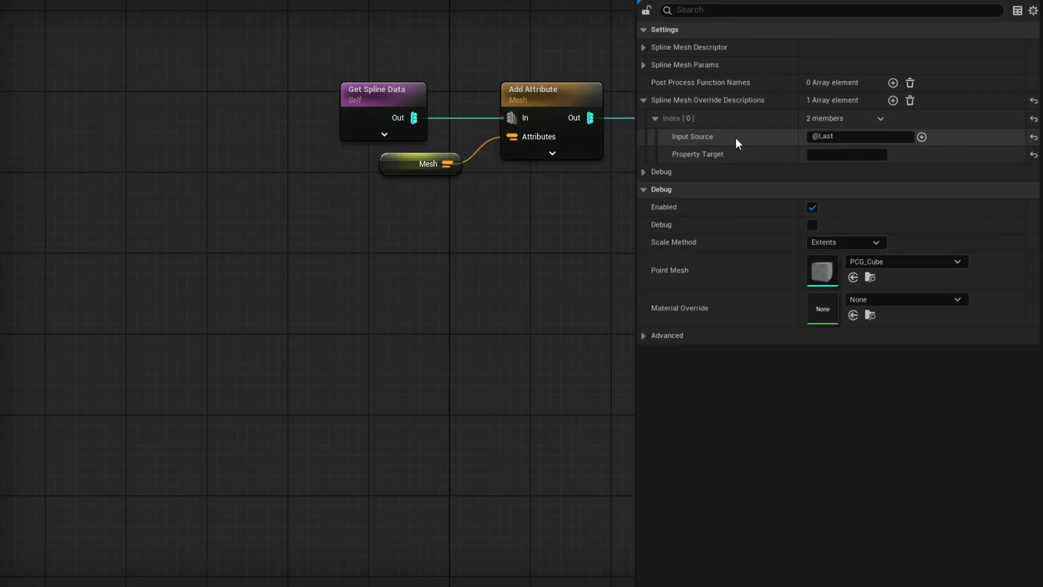
left_click_drag(529, 46, 563, 137)
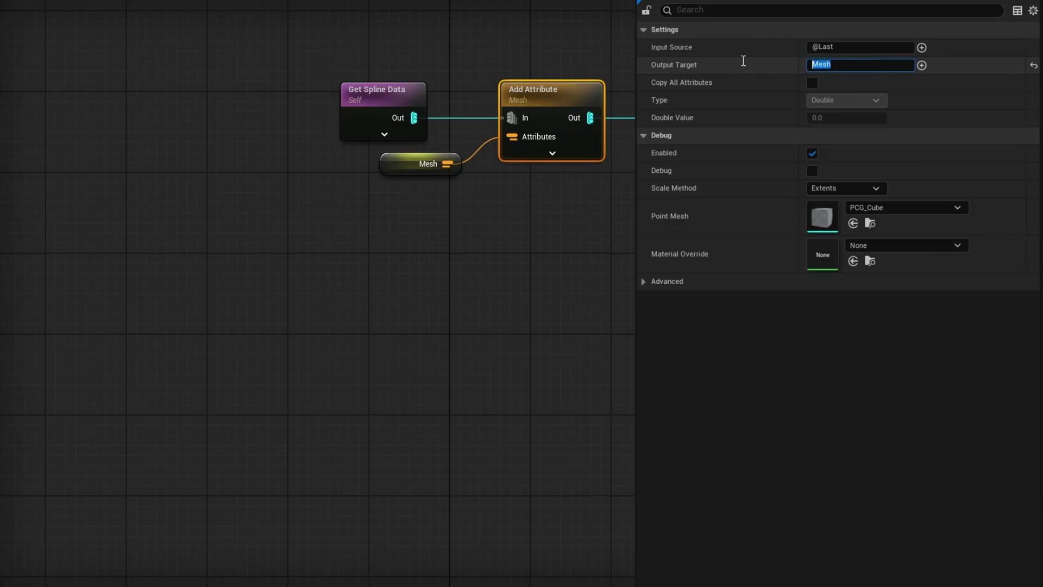
key("ctrl+z")
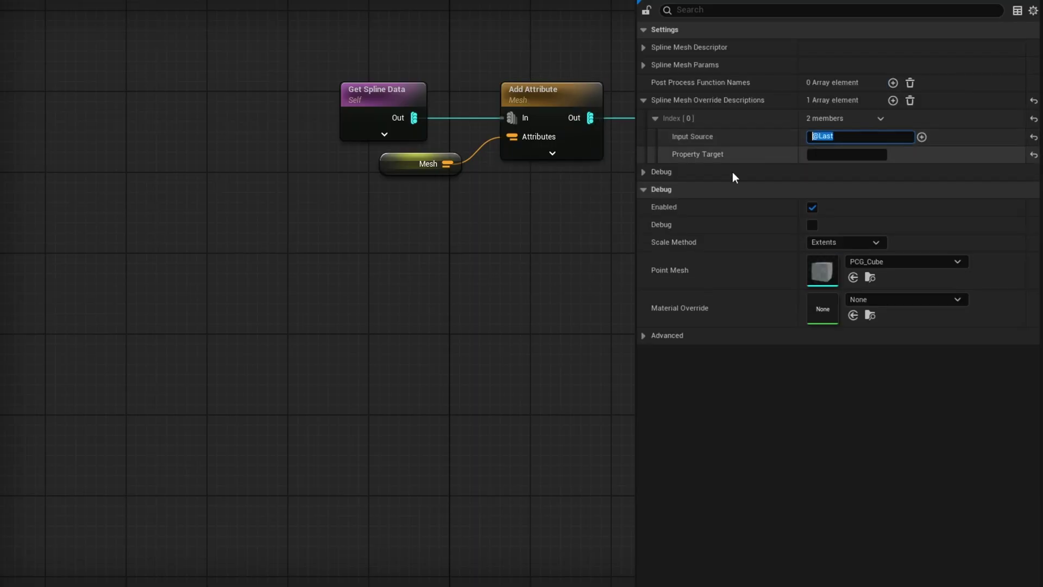
type("Mesh")
key("Return")
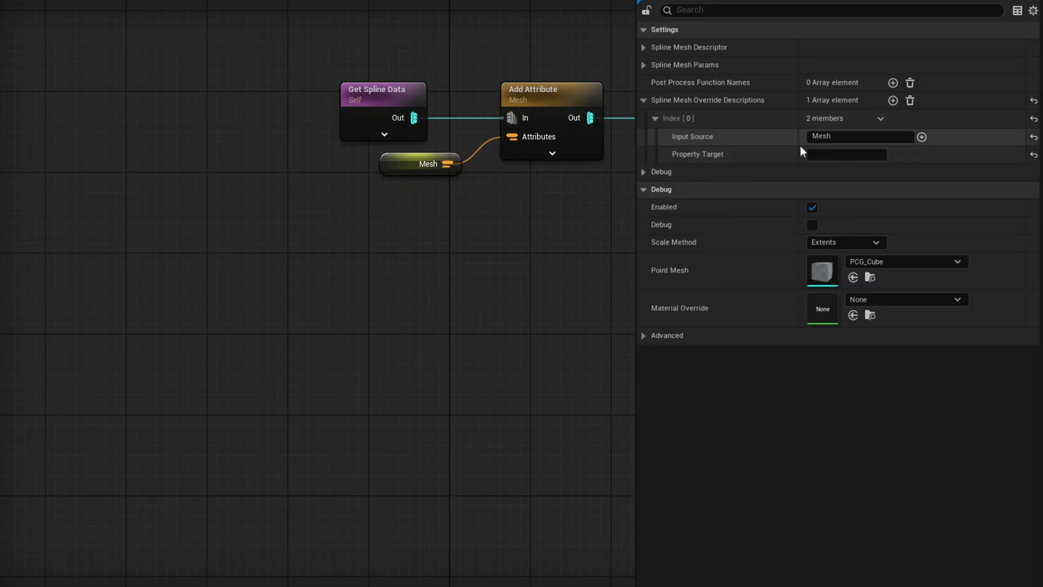
left_click(648, 48)
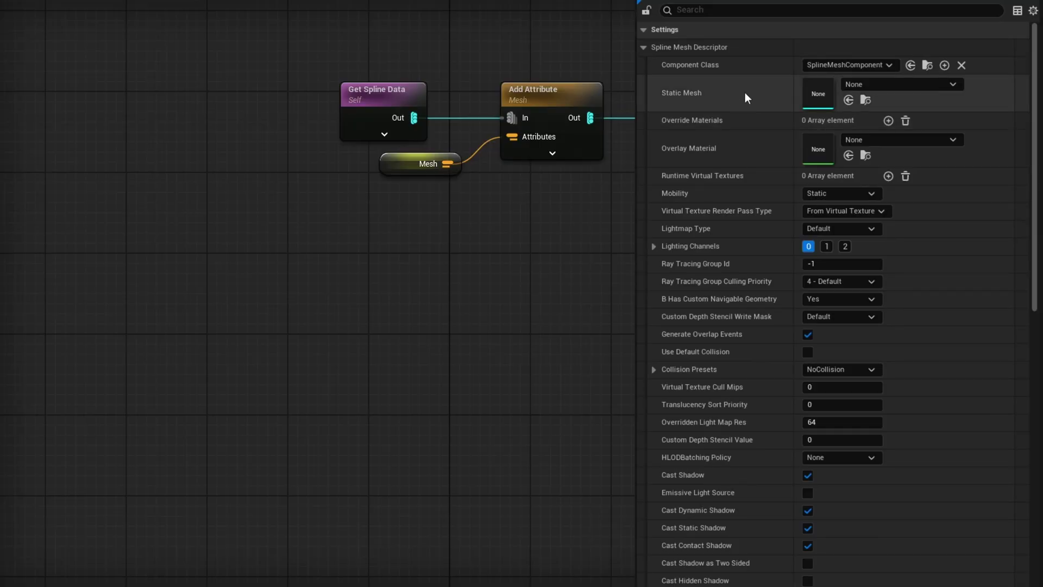
right_click(686, 91)
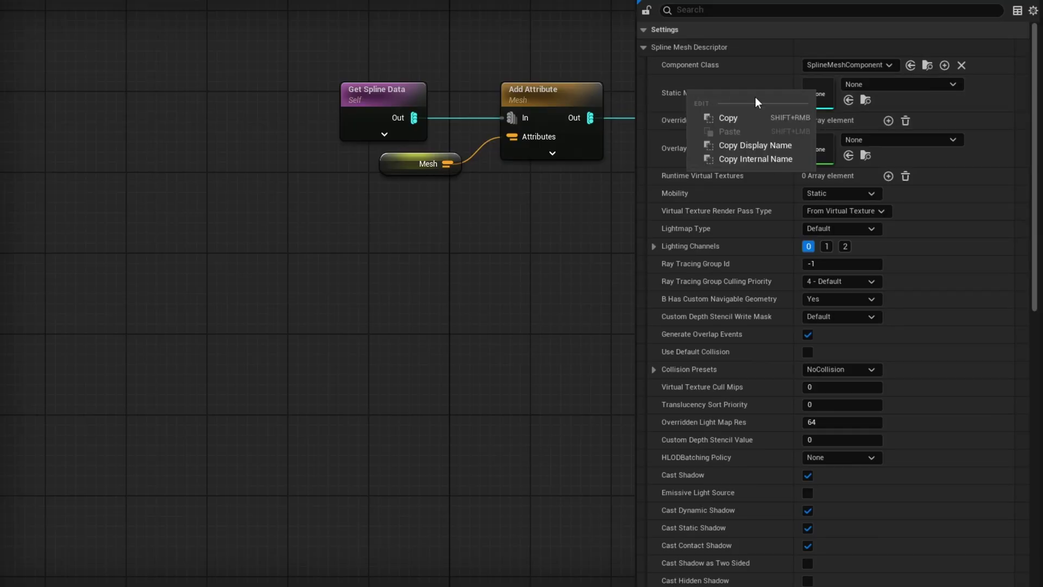
left_click(762, 161)
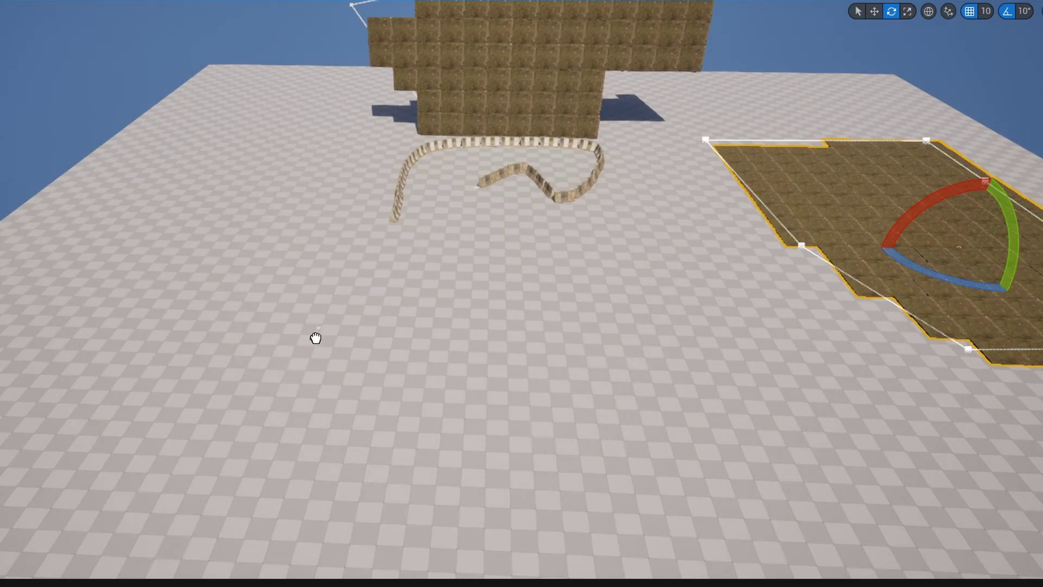
- Select the spline tool and override its Mesh parameter with the wooden pier mesh
left_click(316, 338)
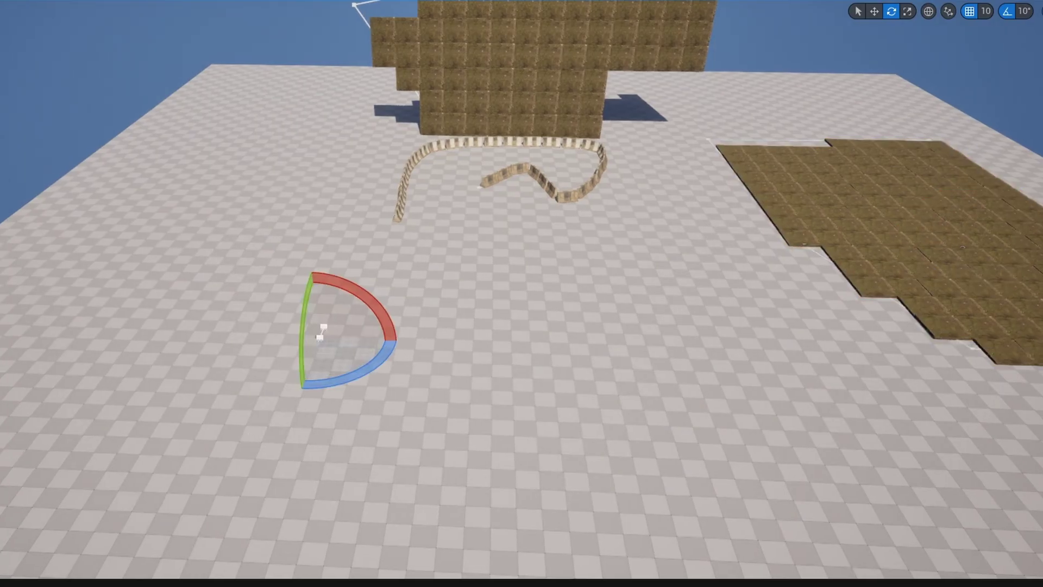
right_click_drag(315, 338, 523, 334)
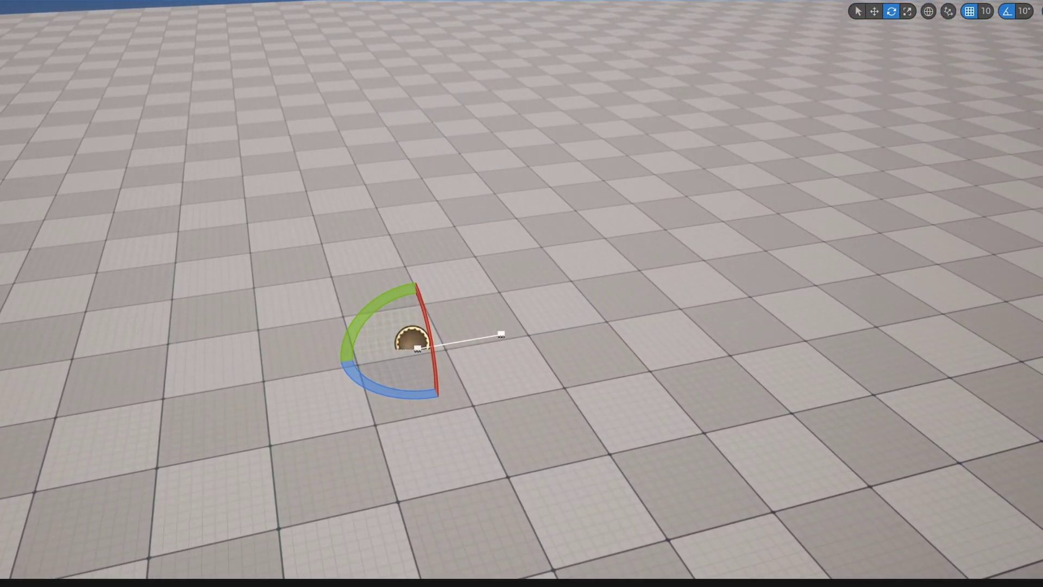
left_click(502, 334)
key("w")
key("f")
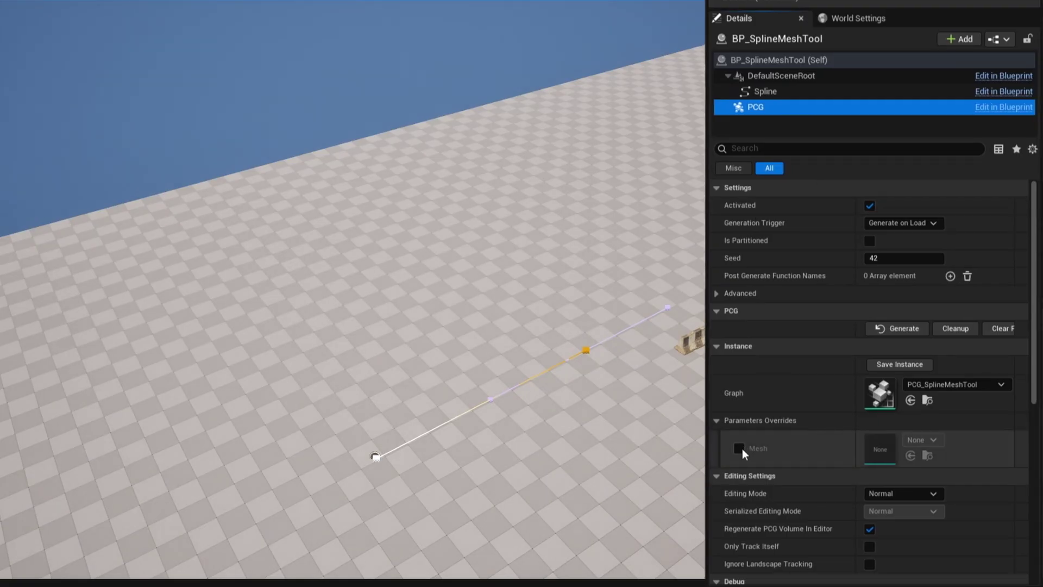
left_click(738, 449)
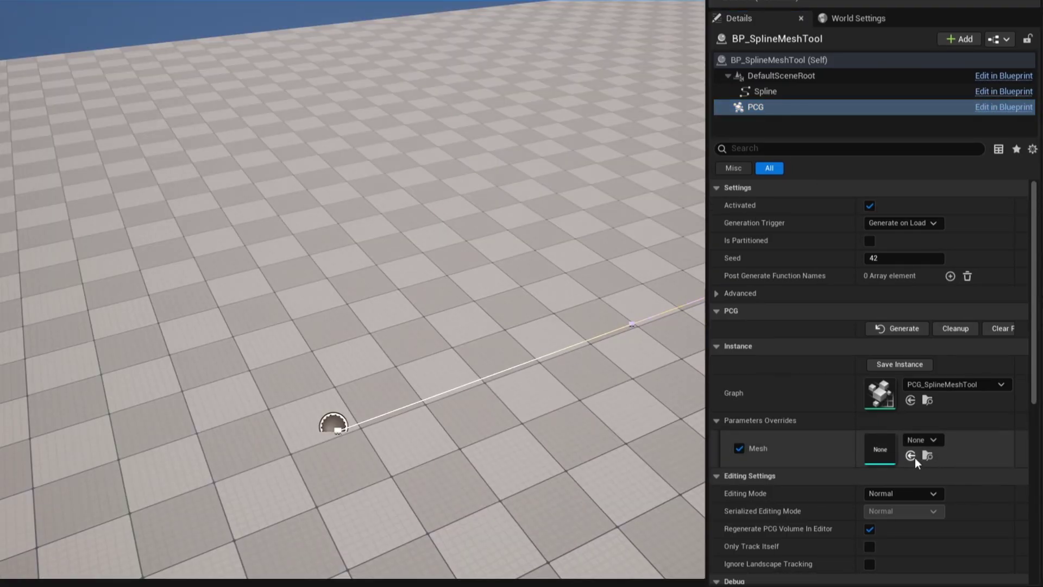
left_click(911, 455)
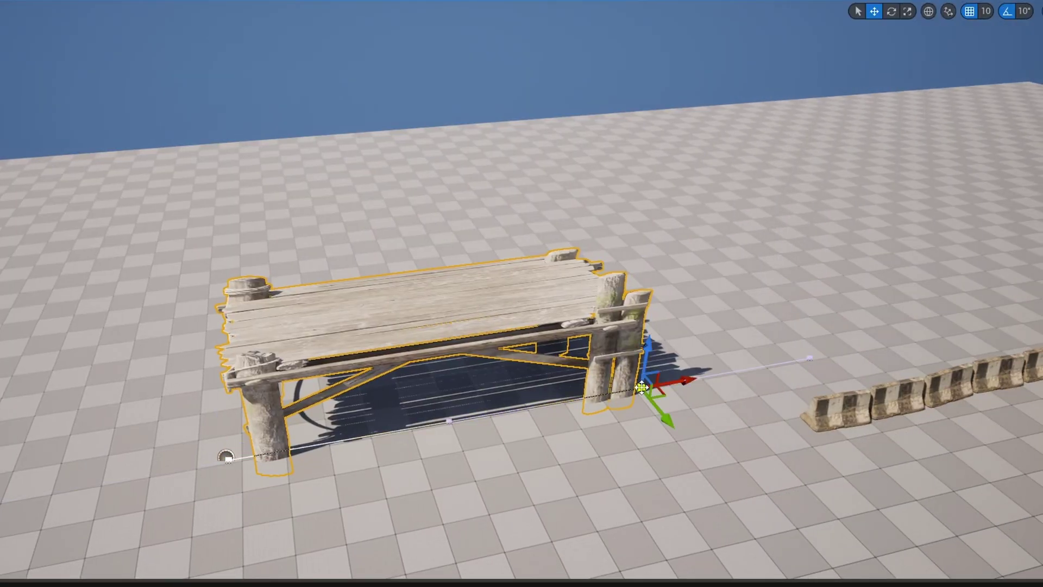
- Drag the spline end up and right so the pier bends
left_click_drag(530, 401, 532, 409)
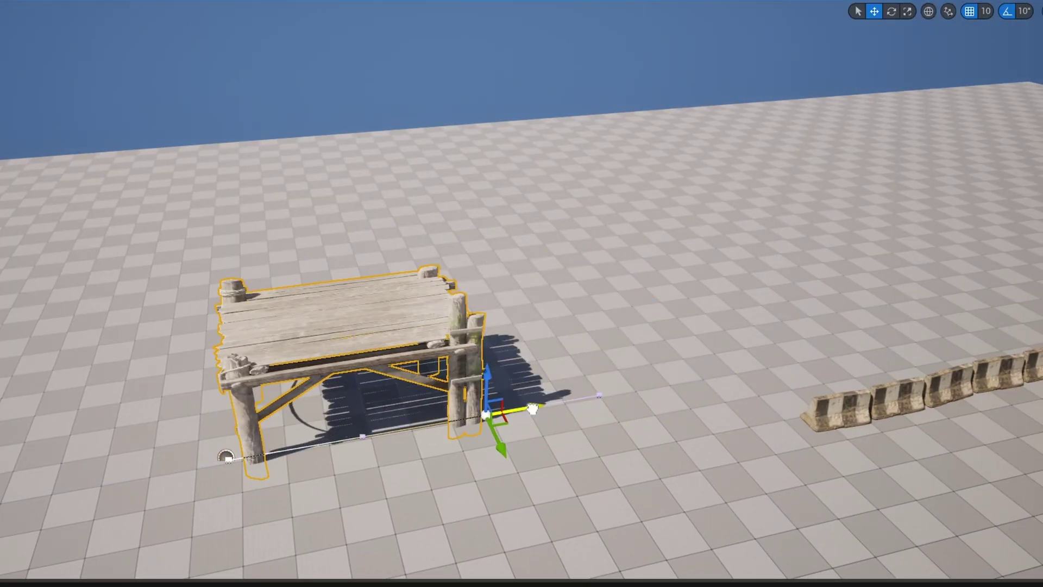
right_click_drag(466, 416, 473, 418)
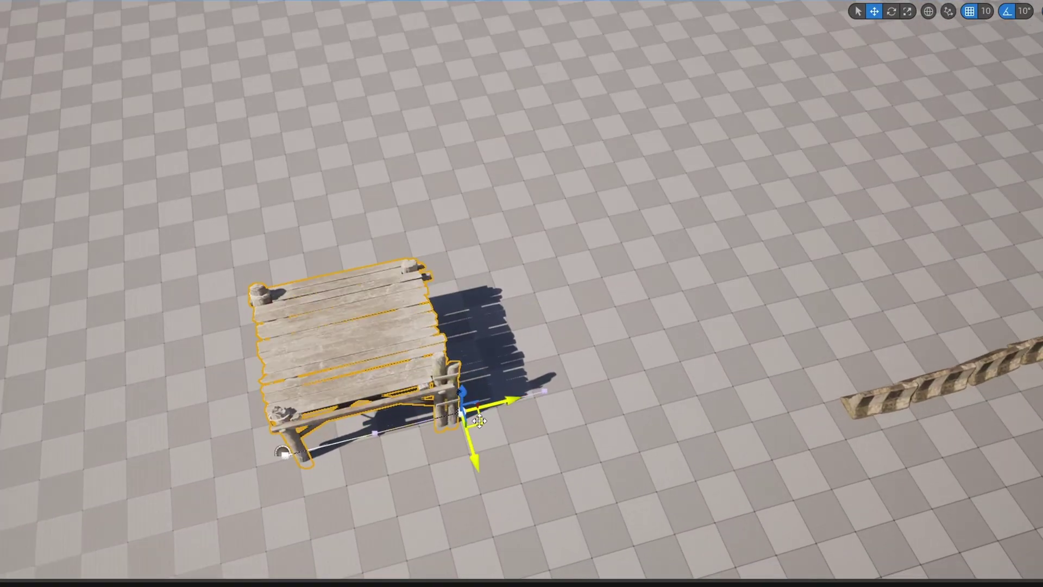
mouse_move(475, 418)
left_mouse_down()
mouse_move(586, 314)
mouse_move(610, 272)
left_mouse_up()
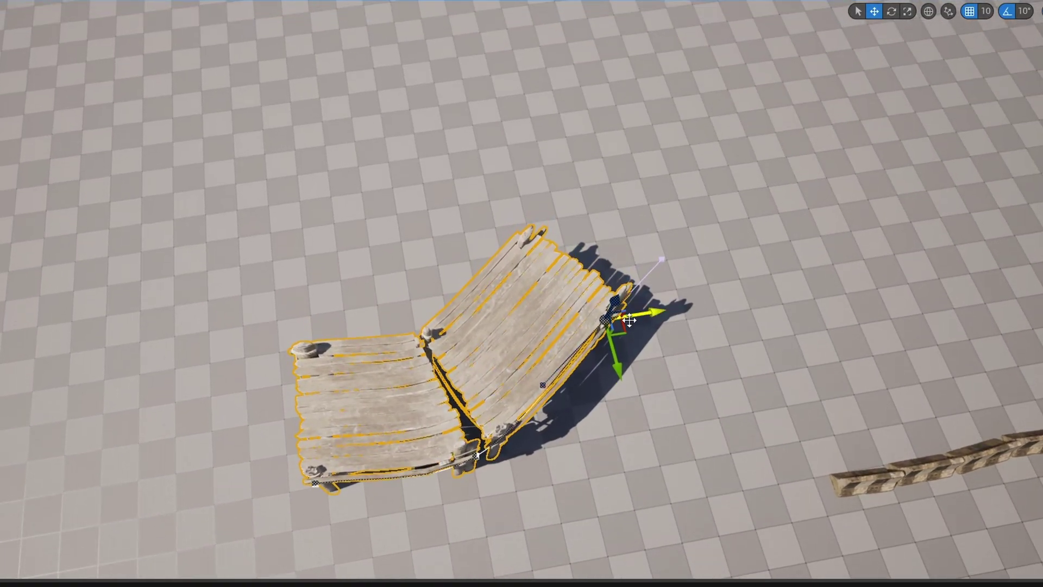
- Move and rotate the pier's end spline point to extend and tilt its curve, keeping the deck flat
key("e")
mouse_move(522, 293)
right_mouse_down()
mouse_move(478, 201)
mouse_move(521, 228)
right_mouse_up()
key("w")
mouse_move(552, 234)
left_mouse_down()
mouse_move(737, 297)
mouse_move(873, 443)
left_mouse_up()
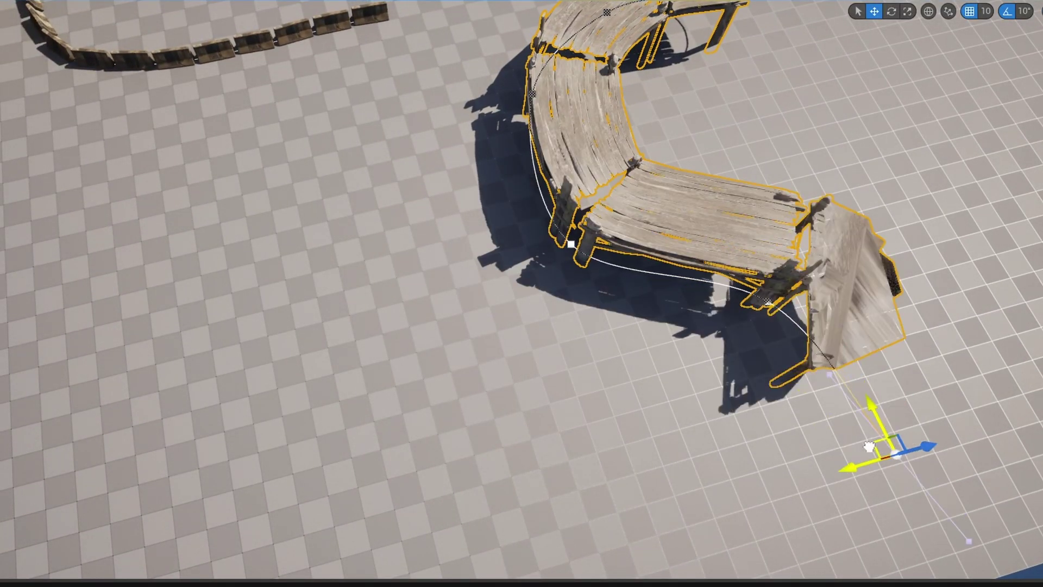
right_click_drag(873, 442, 607, 334)
key("e")
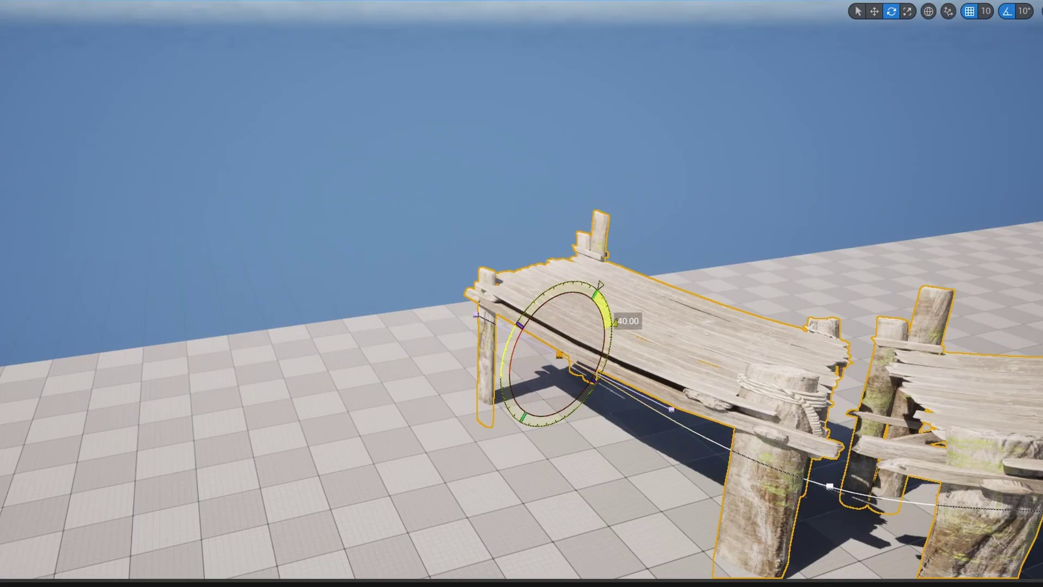
mouse_move(606, 323)
left_mouse_down()
mouse_move(516, 327)
mouse_move(513, 357)
mouse_move(502, 354)
left_mouse_up()
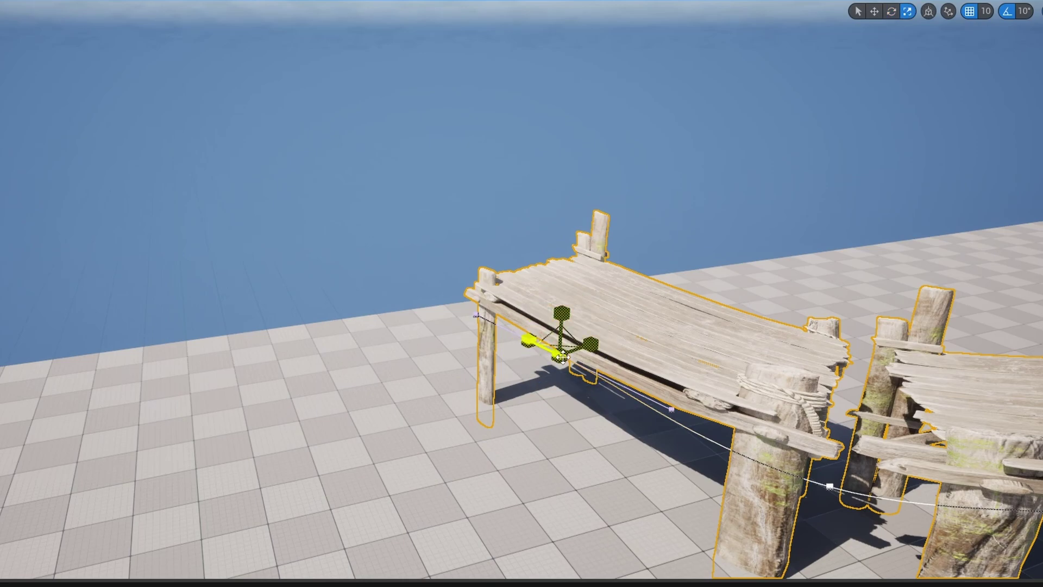
left_click_drag(529, 341, 686, 444)
right_click_drag(686, 444, 686, 444)
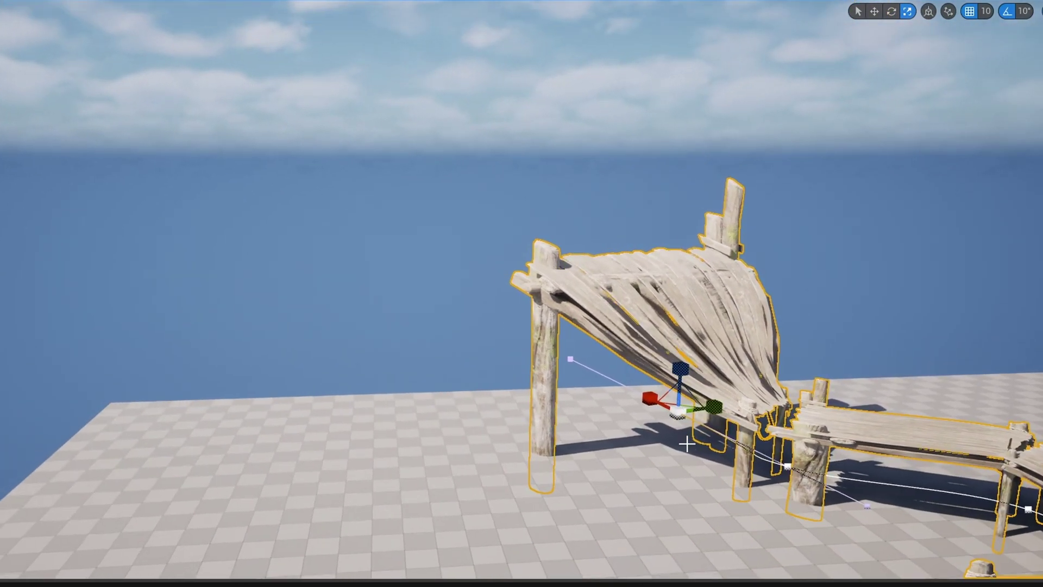
key("ctrl+z")
key("w")
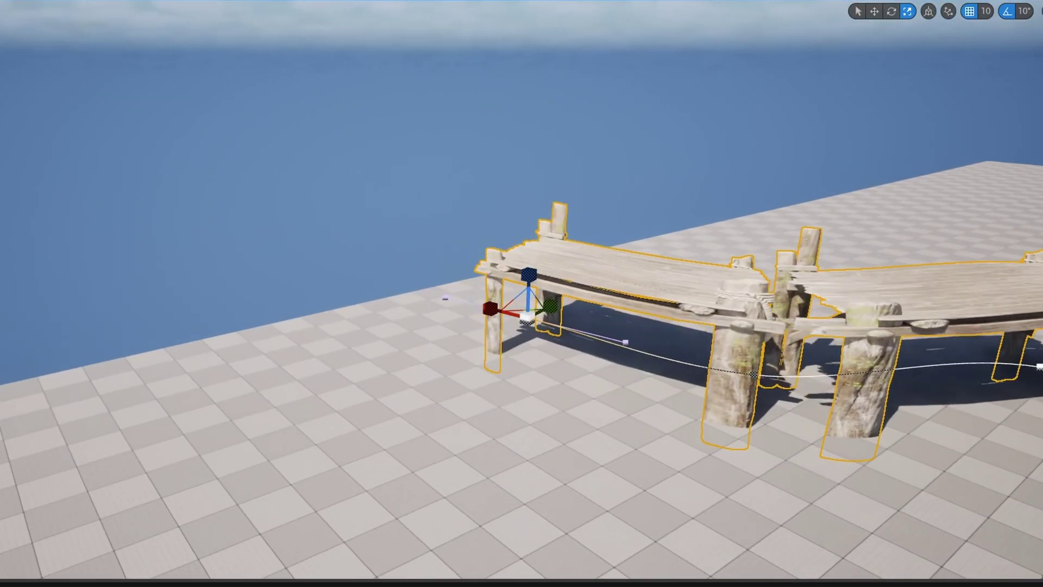
right_click_drag(678, 405, 667, 394)
- Add a curving pier section to the left, discarding an extra straight section on the right
mouse_move(613, 390)
left_mouse_down("alt")
mouse_move(239, 340)
mouse_move(326, 217)
left_mouse_up("alt")
mouse_move(326, 217)
right_mouse_down()
mouse_move(481, 298)
mouse_move(486, 389)
right_mouse_up()
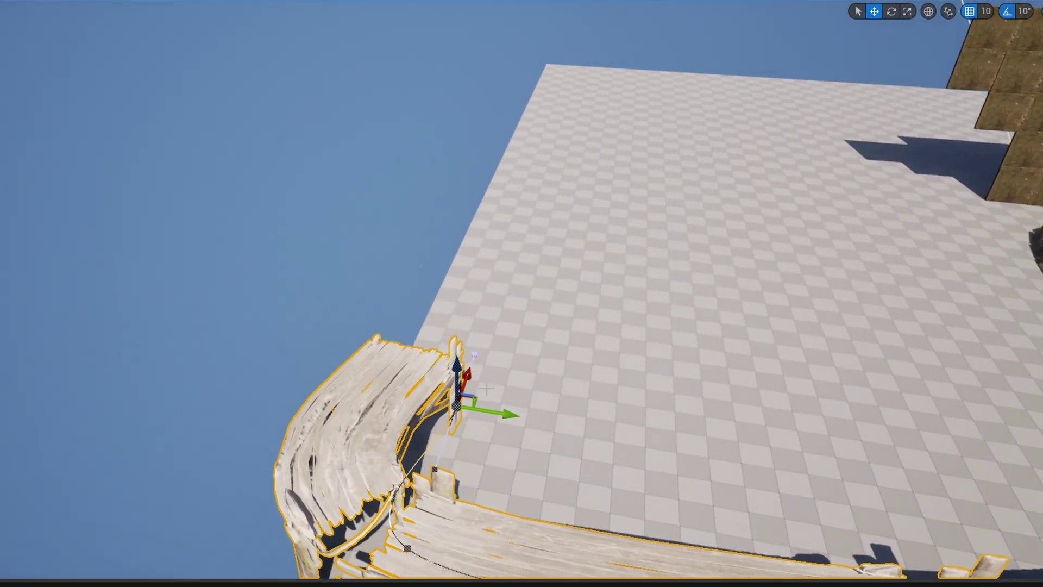
left_click_drag(482, 392, 931, 349, "alt")
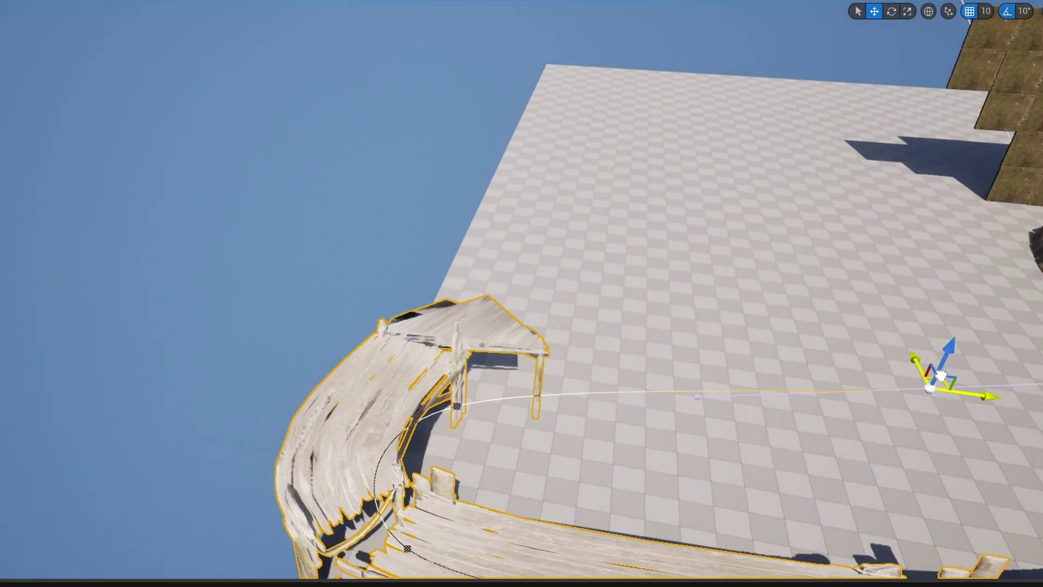
mouse_move(931, 349)
right_mouse_down()
mouse_move(706, 326)
mouse_move(687, 381)
right_mouse_up()
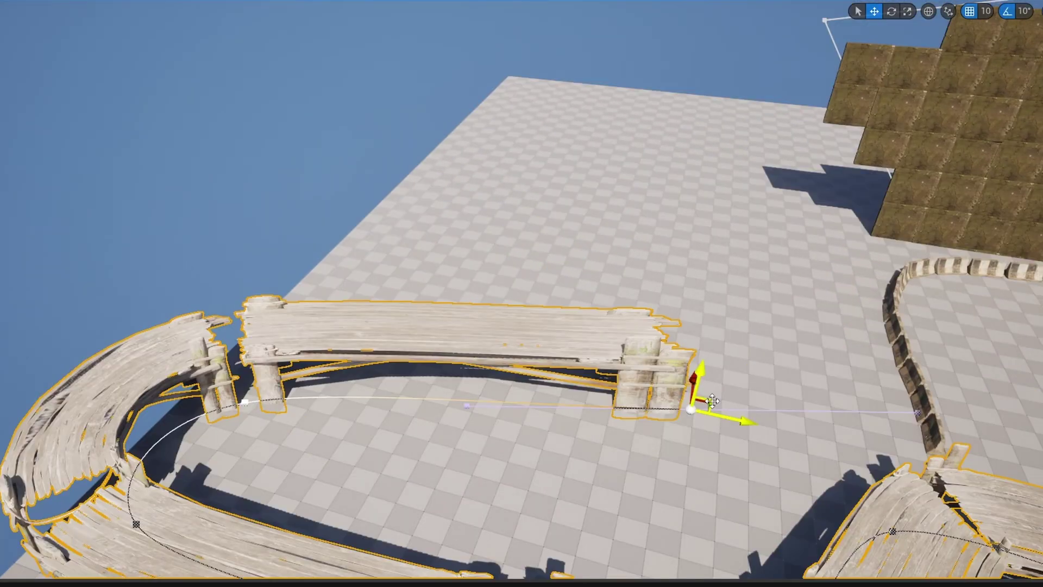
key("ctrl+z")
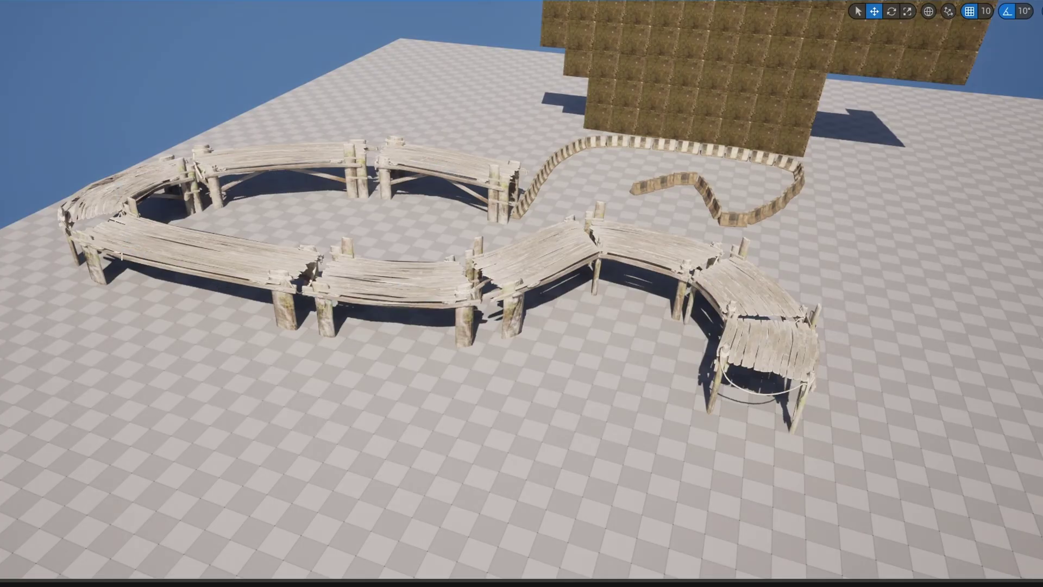
scroll(516, 194, "up", 3)
scroll(516, 194, "up", 3)
scroll(516, 194, "up", 3)
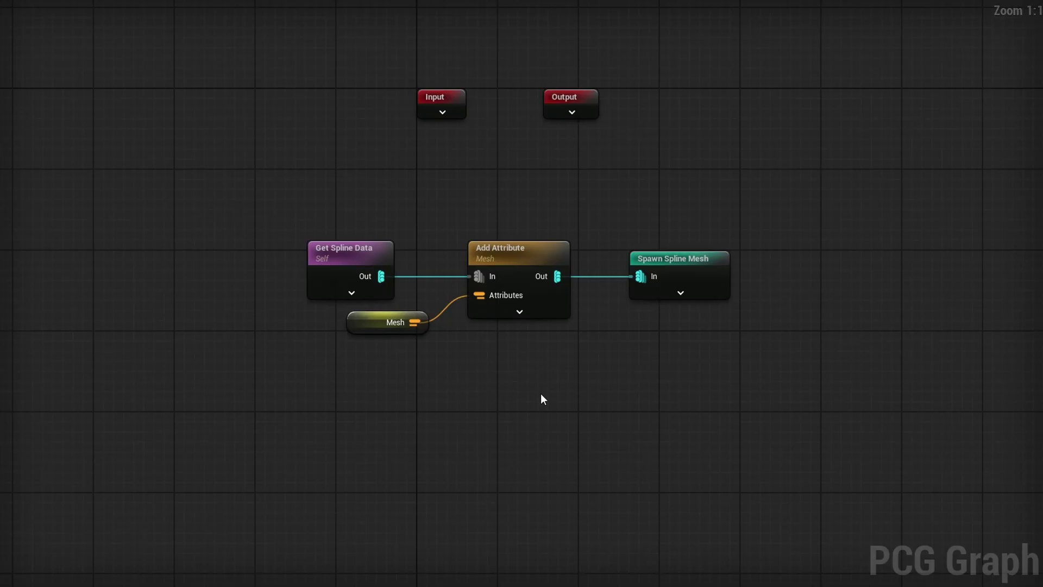
- Add a Spline Sampler after Get Spline Data using Distance mode
left_click_drag(373, 274, 468, 271)
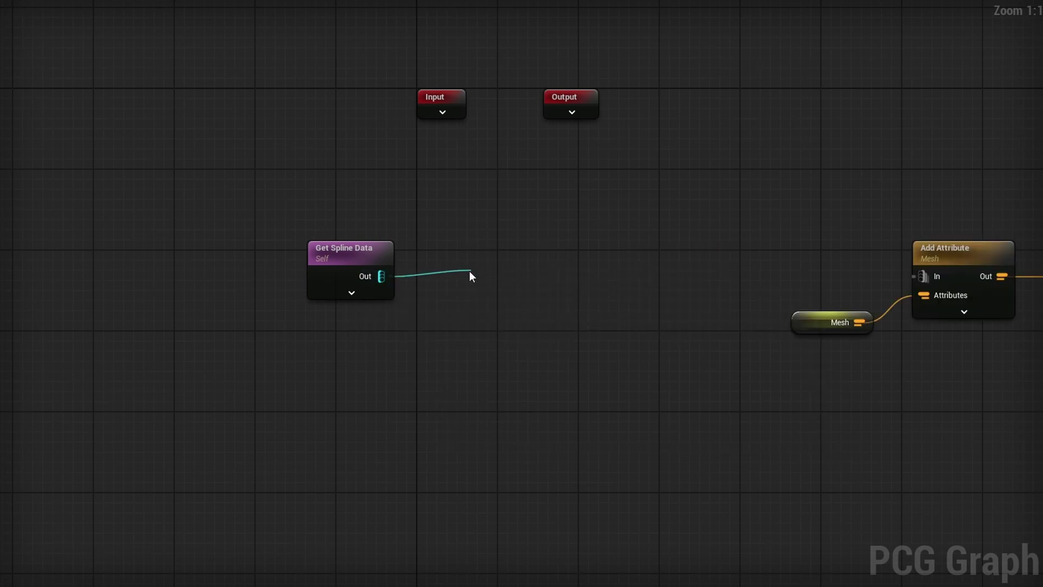
type("spline")
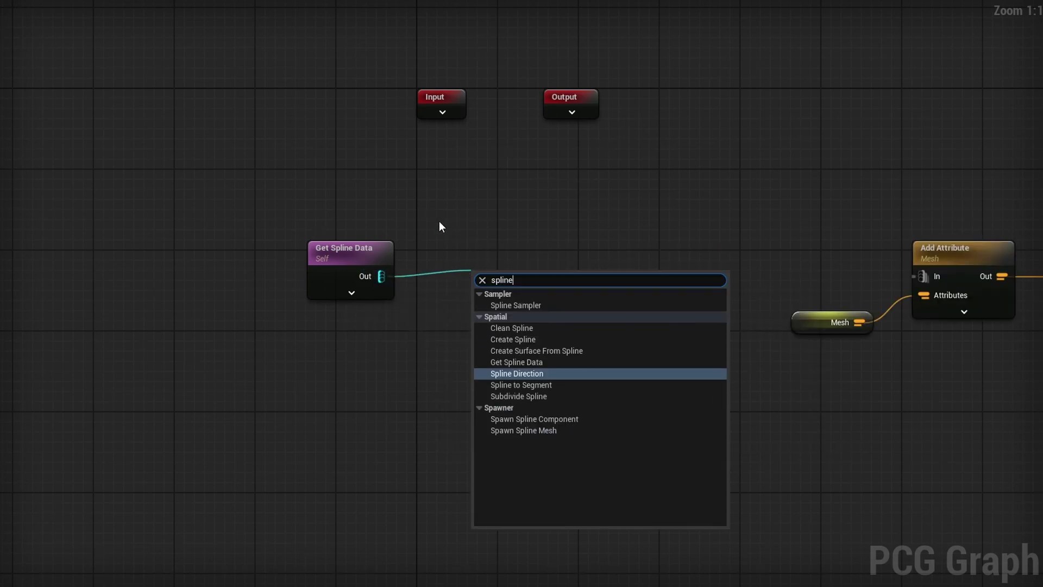
left_click(535, 307)
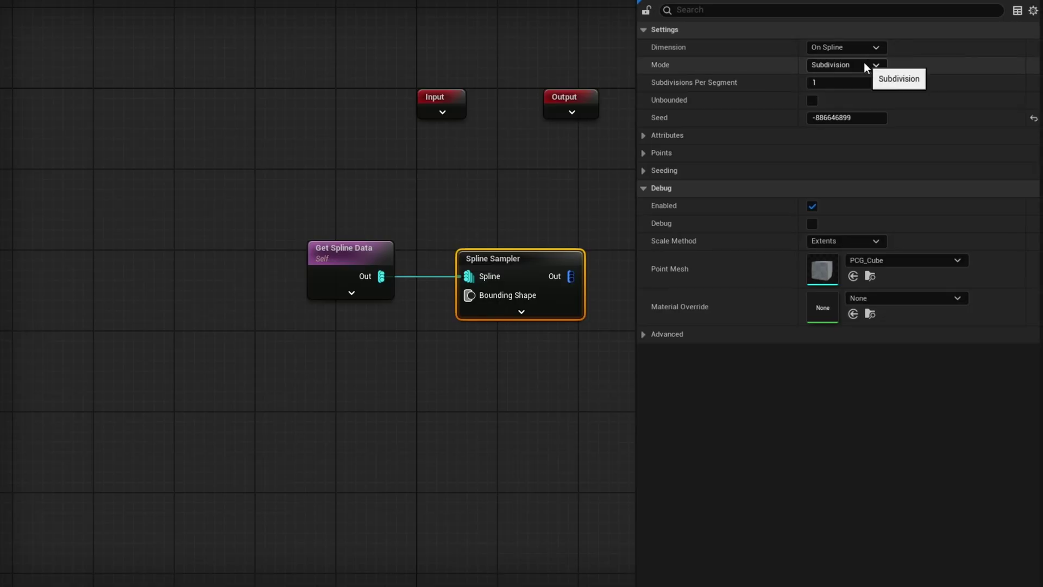
left_click(864, 64)
left_click(848, 90)
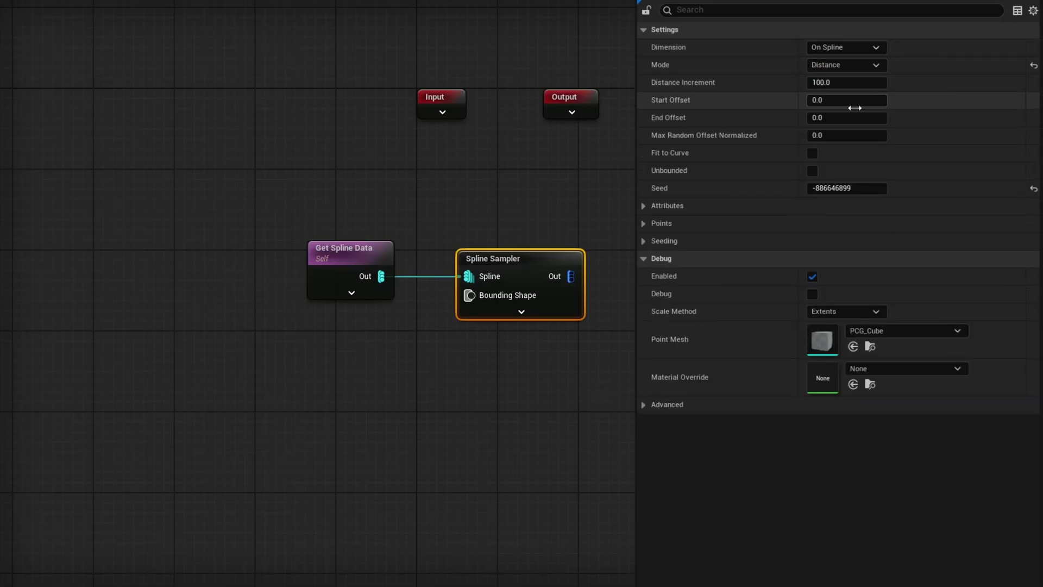
- Create a numeric Distance graph parameter and wire it to the sampler's Distance Increment
left_click(562, 426)
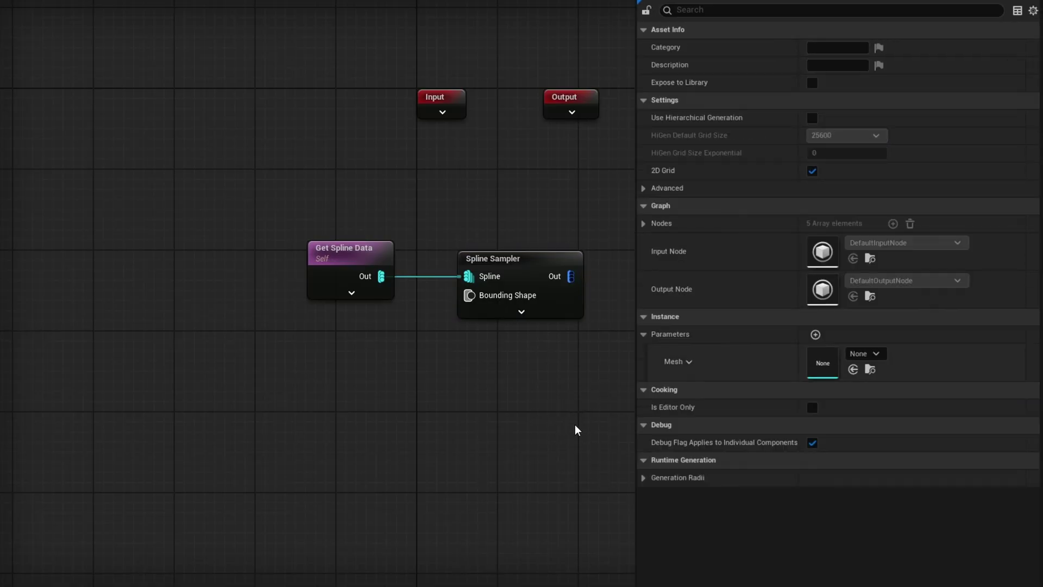
left_click(815, 334)
left_click(704, 390)
left_click(716, 436)
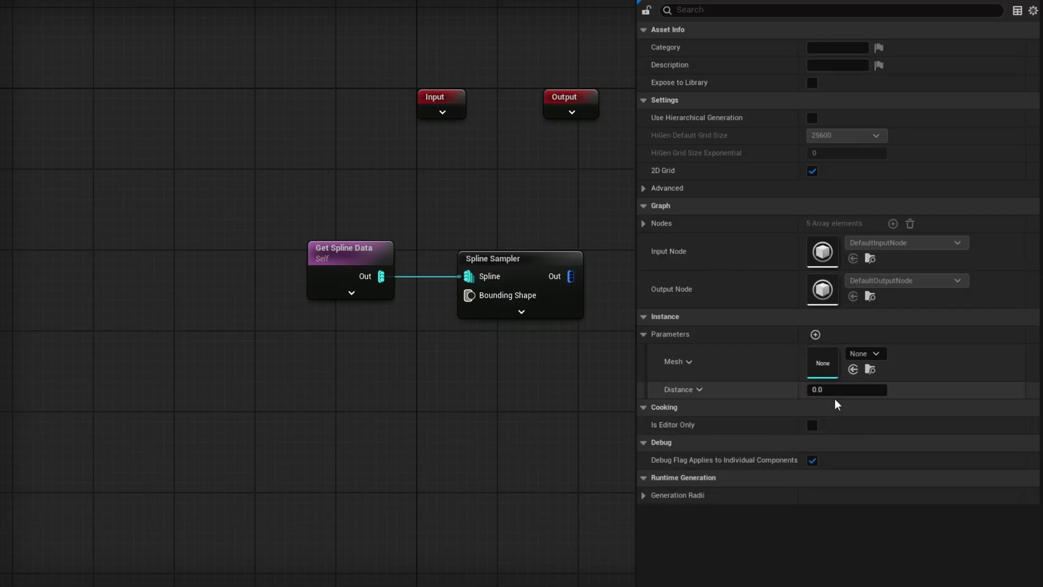
type("500")
right_click(338, 369)
type("get")
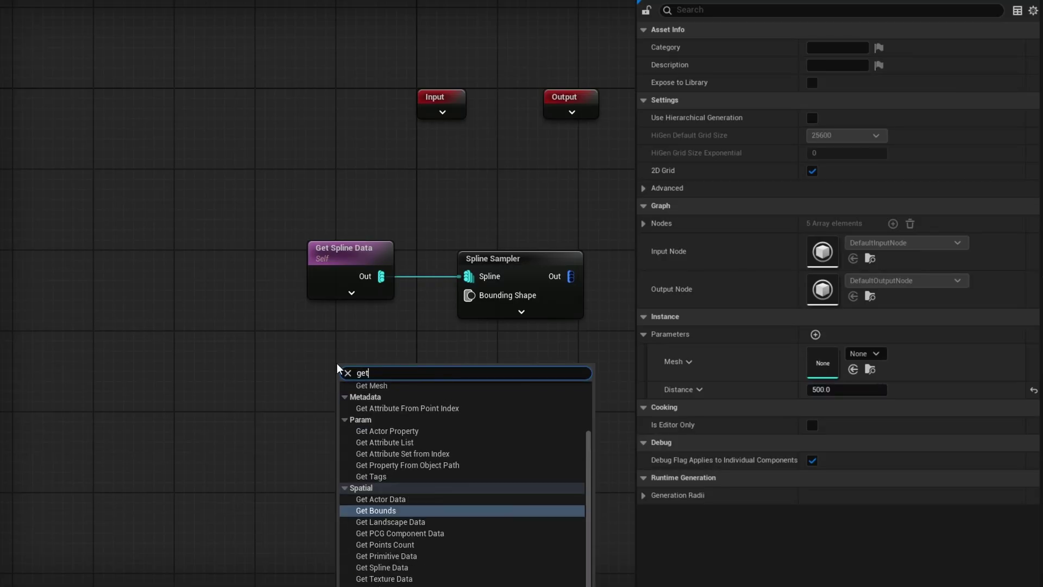
type(" di")
key("Return")
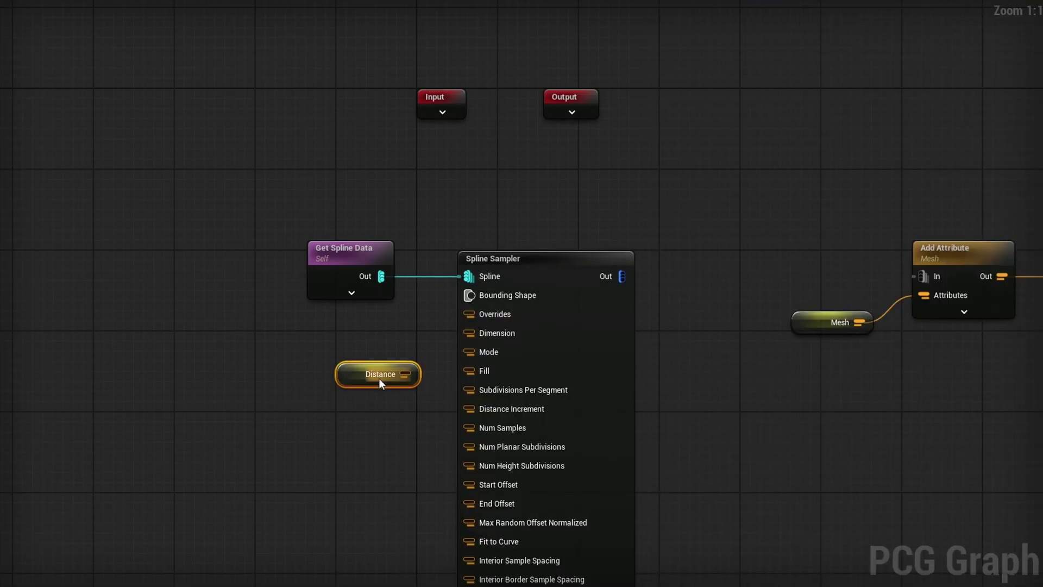
left_click_drag(405, 375, 469, 409)
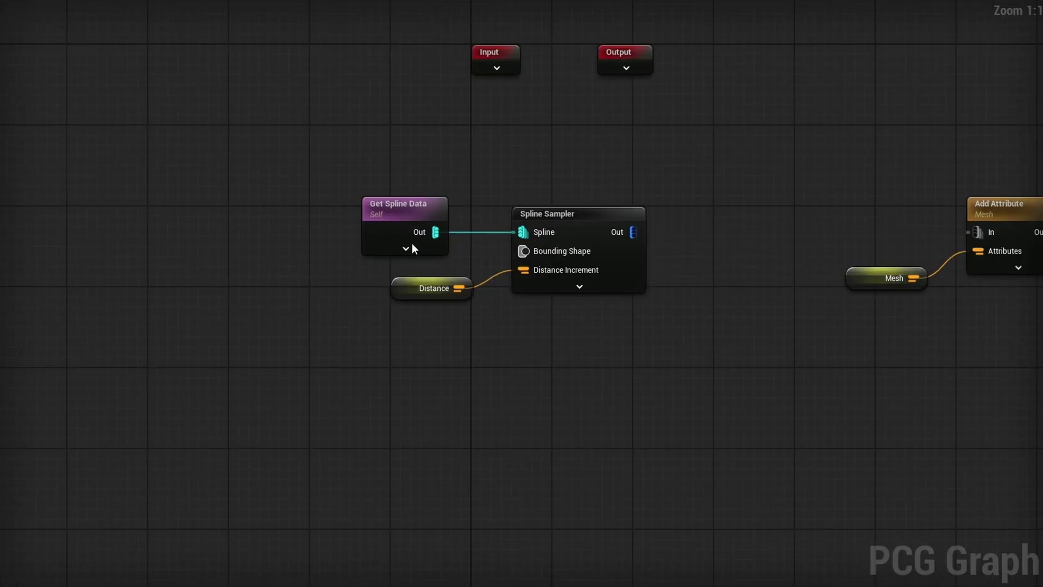
- Insert a Create Spline node between the sampler and Add Attribute
right_click_drag(713, 227, 523, 249)
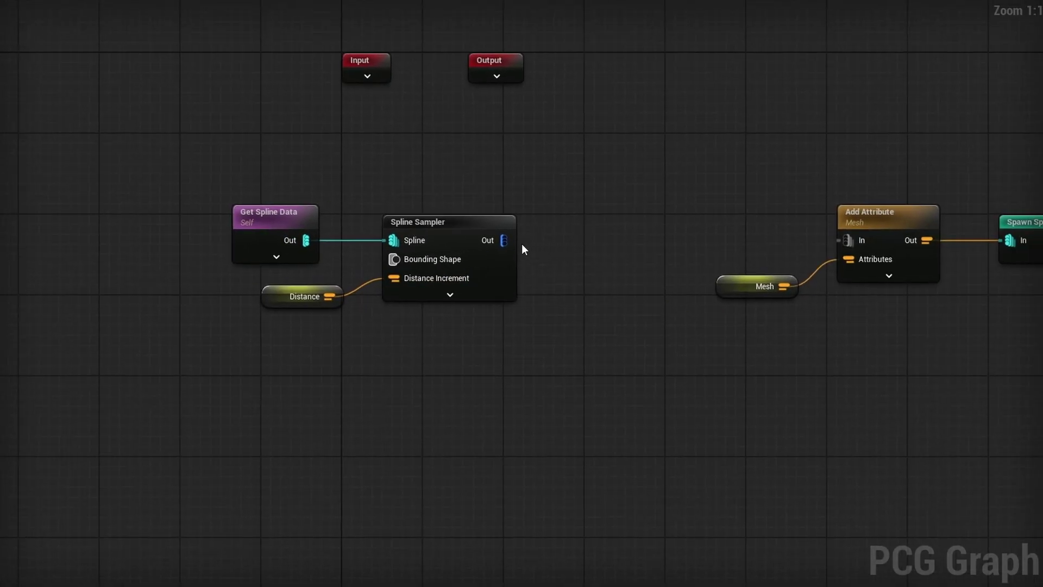
left_click_drag(504, 240, 570, 241)
type("create")
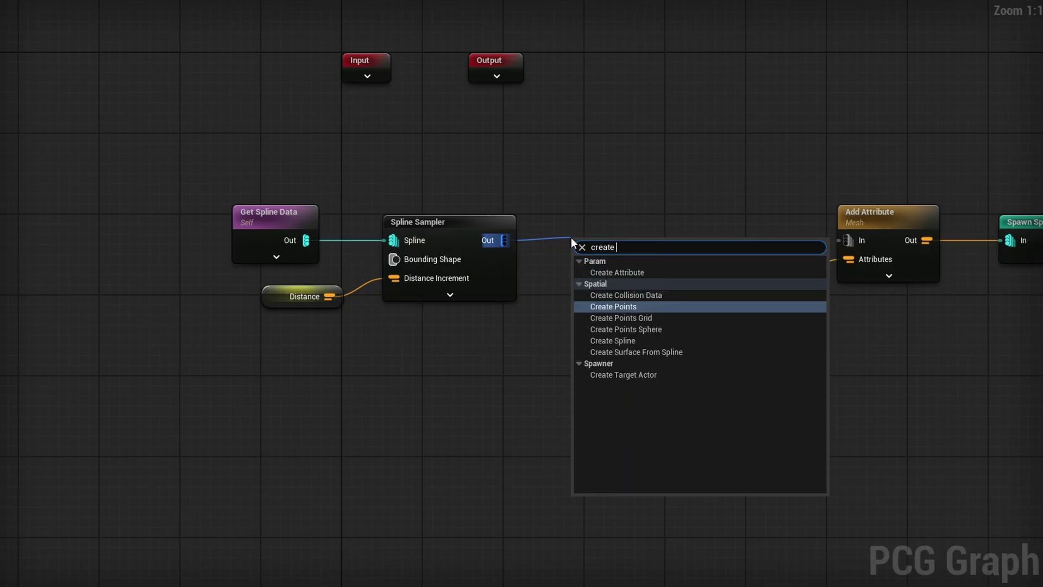
type(" sp")
key("Return")
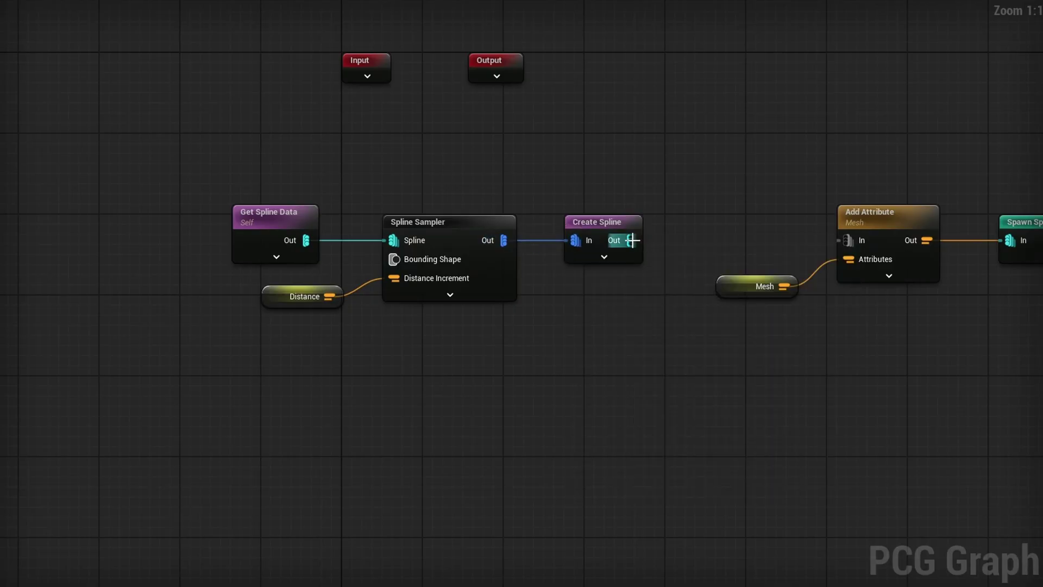
left_click_drag(836, 236, 839, 240)
right_click_drag(848, 373, 719, 375)
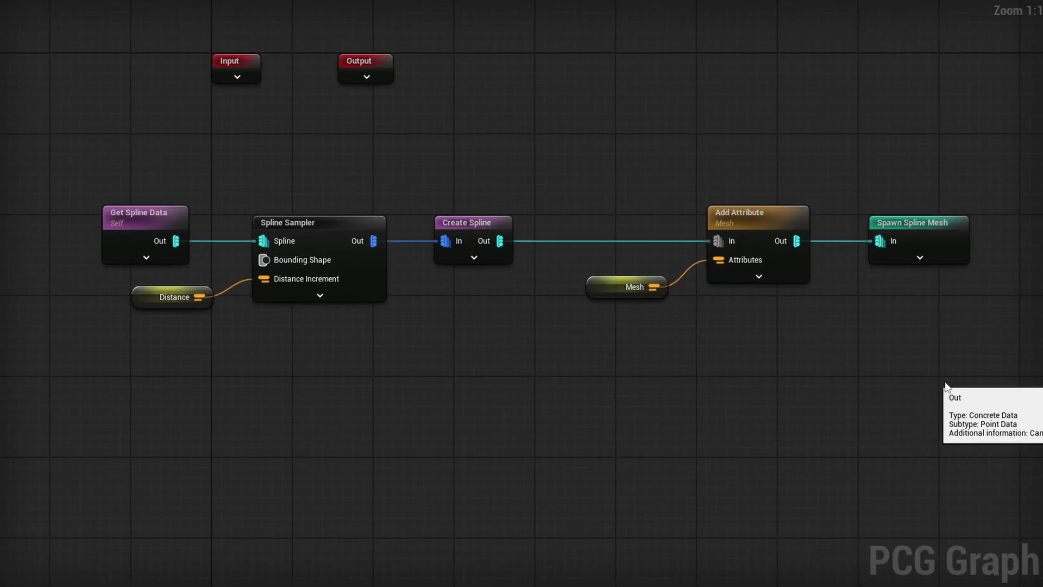
left_click_drag(972, 378, 607, 188)
left_click_drag(758, 233, 700, 233)
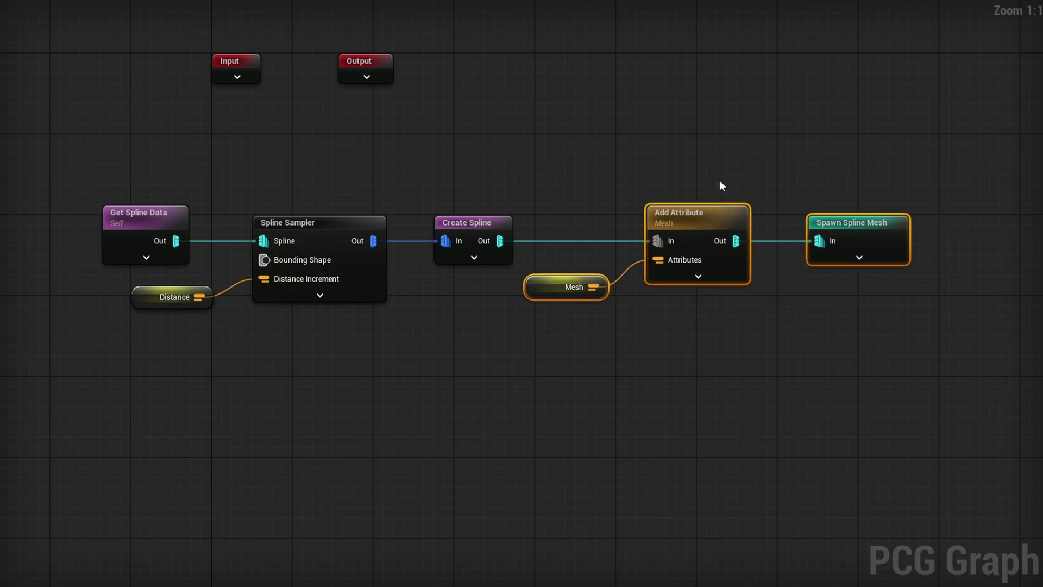
- Enable the pier's Distance override, trying 300 and settling on 800
left_click(719, 181)
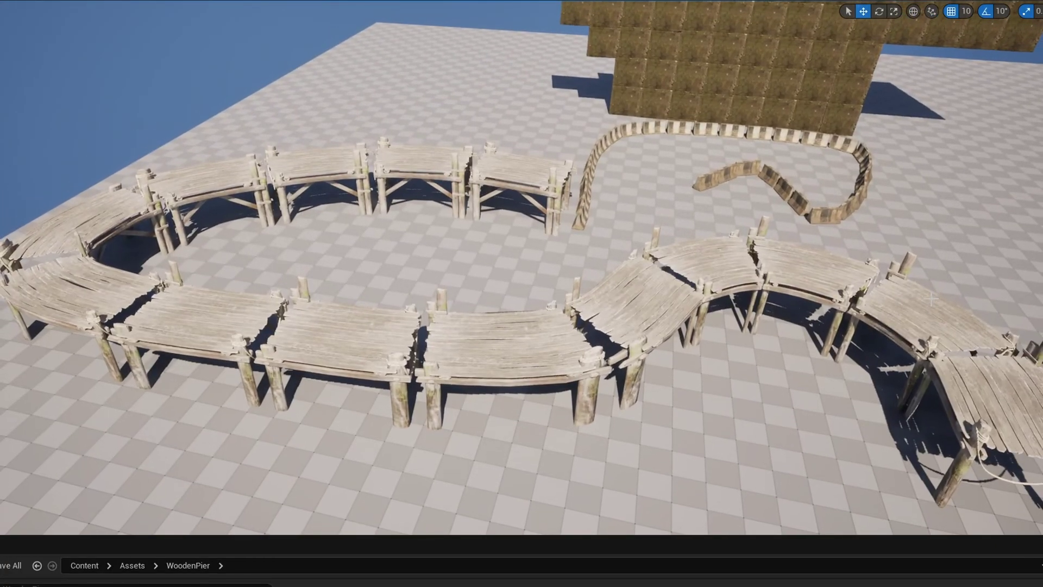
left_click(547, 352)
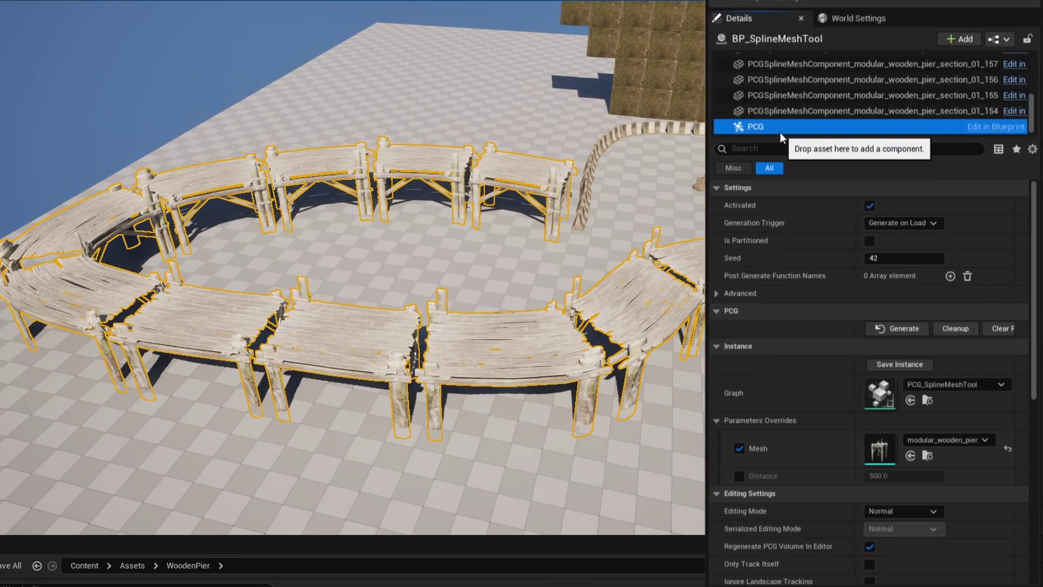
left_click(749, 484)
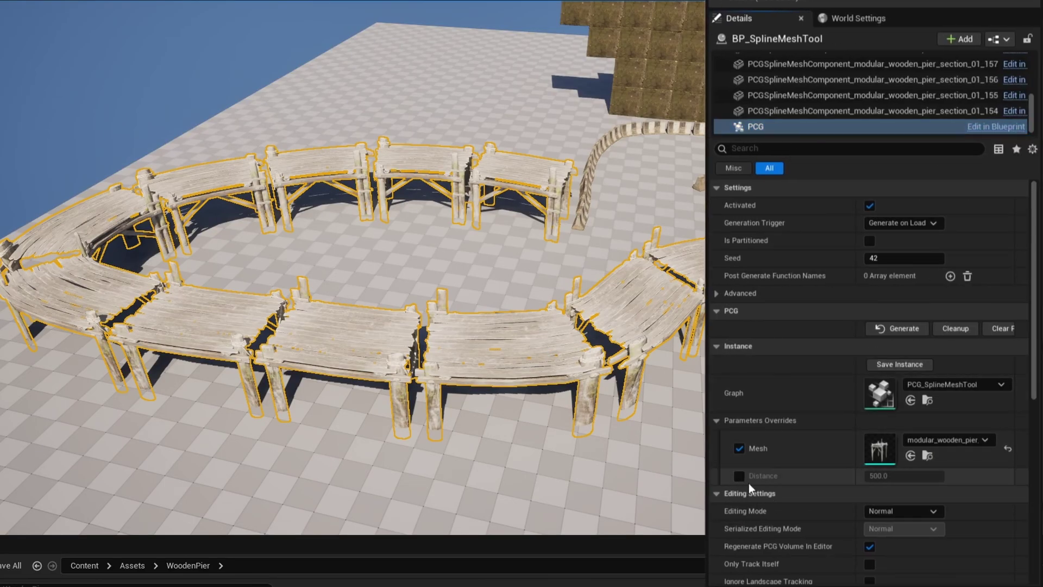
left_click(739, 475)
left_click(876, 476)
type("00")
key("Return")
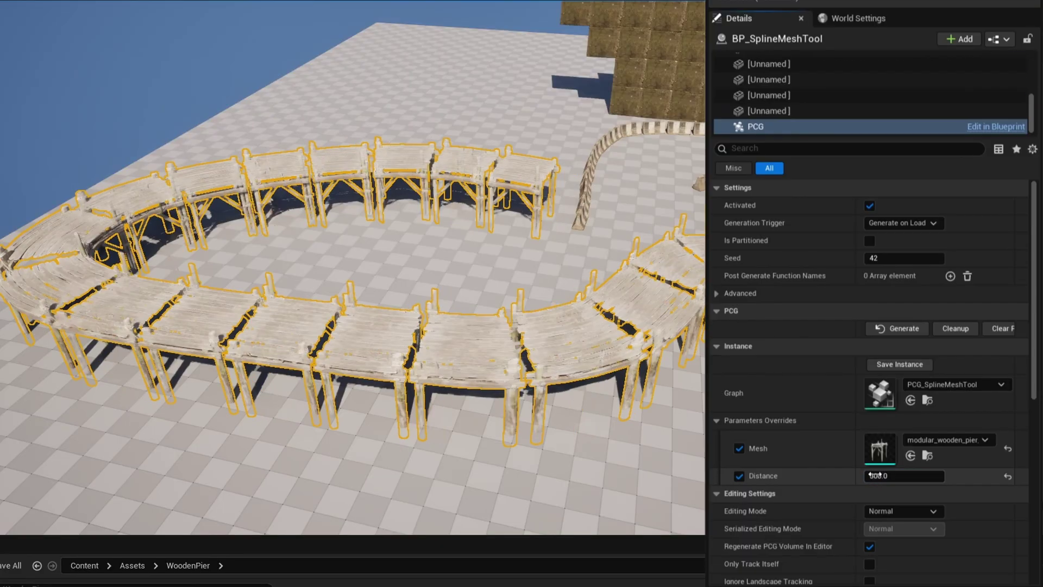
type("00")
key("Return")
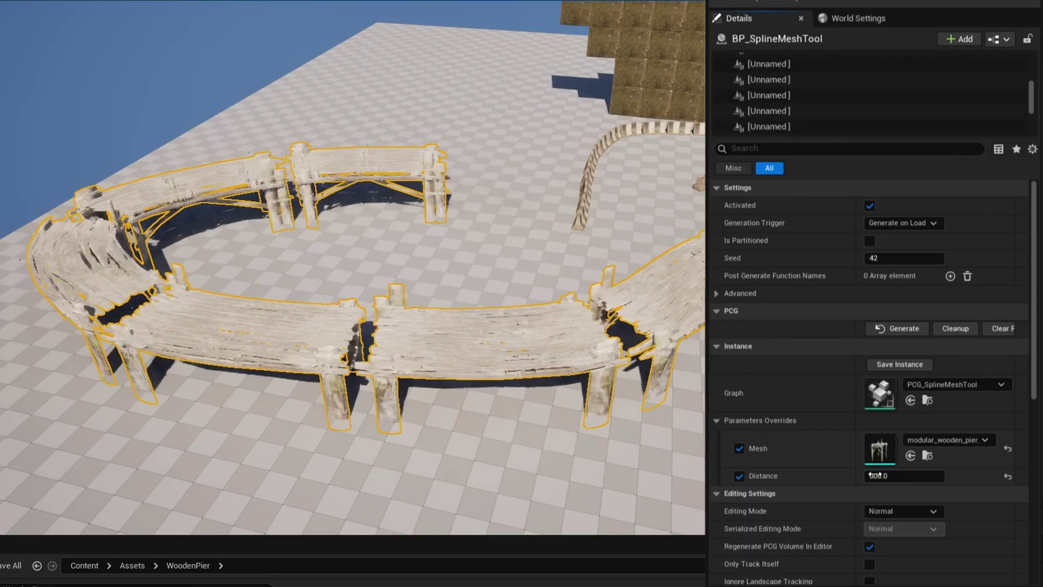